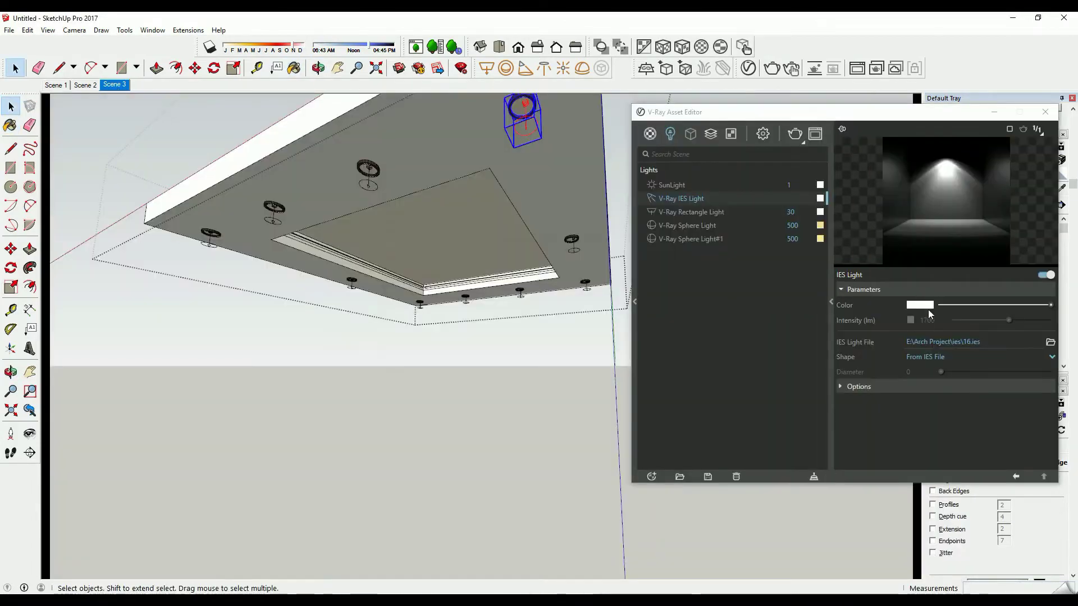
{"action": "left_click", "coordinate": [917, 355]}
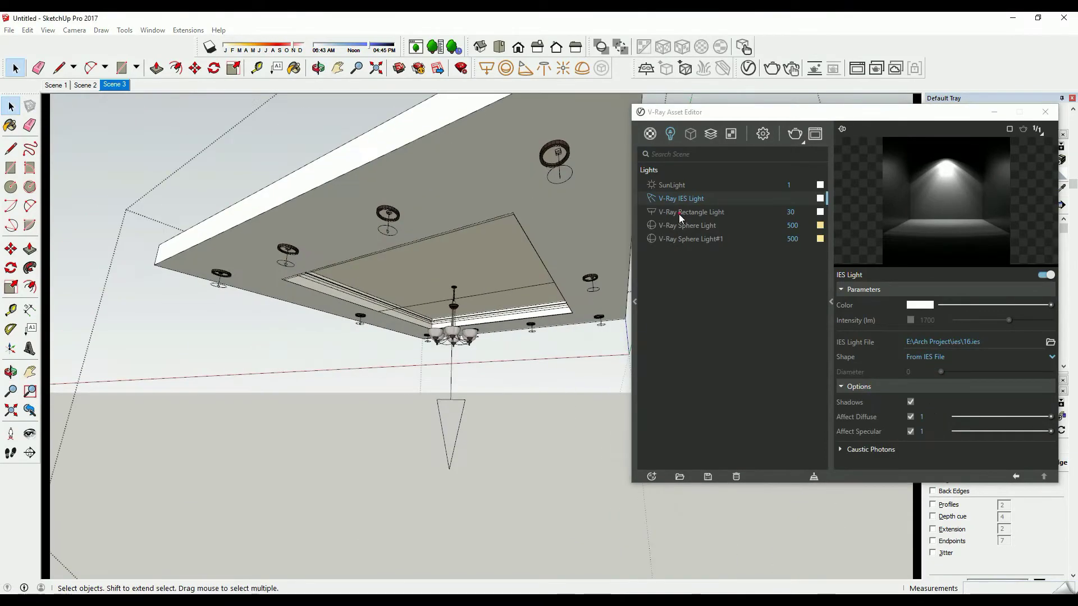
{"action": "left_click", "coordinate": [689, 211]}
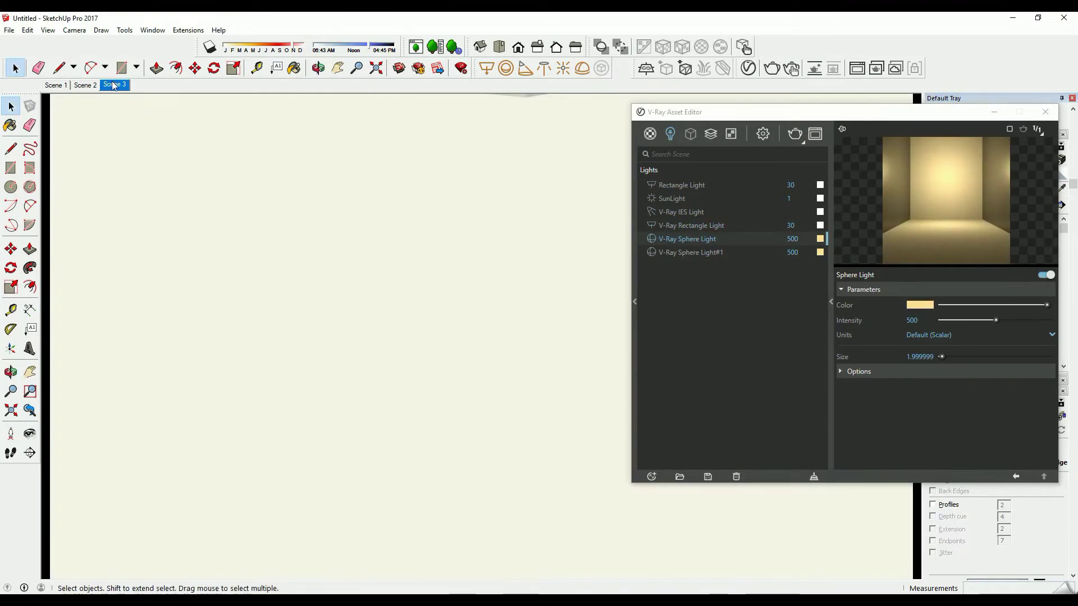
{"action": "left_click", "coordinate": [349, 443]}
{"action": "scroll", "coordinate": [331, 387], "scroll_direction": "down", "scroll_amount": 3}
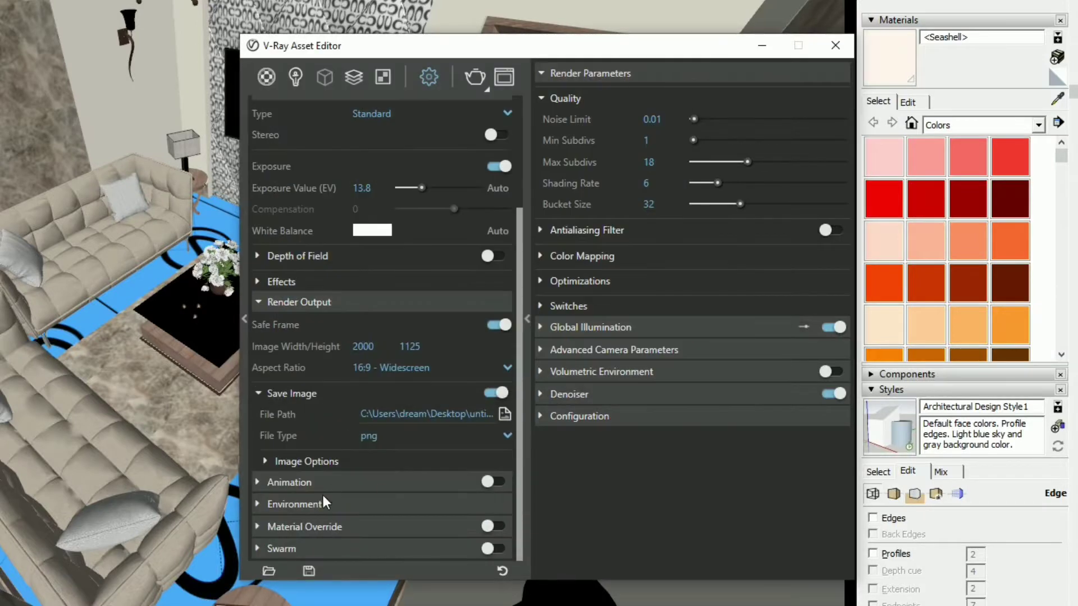
{"action": "left_click", "coordinate": [295, 503]}
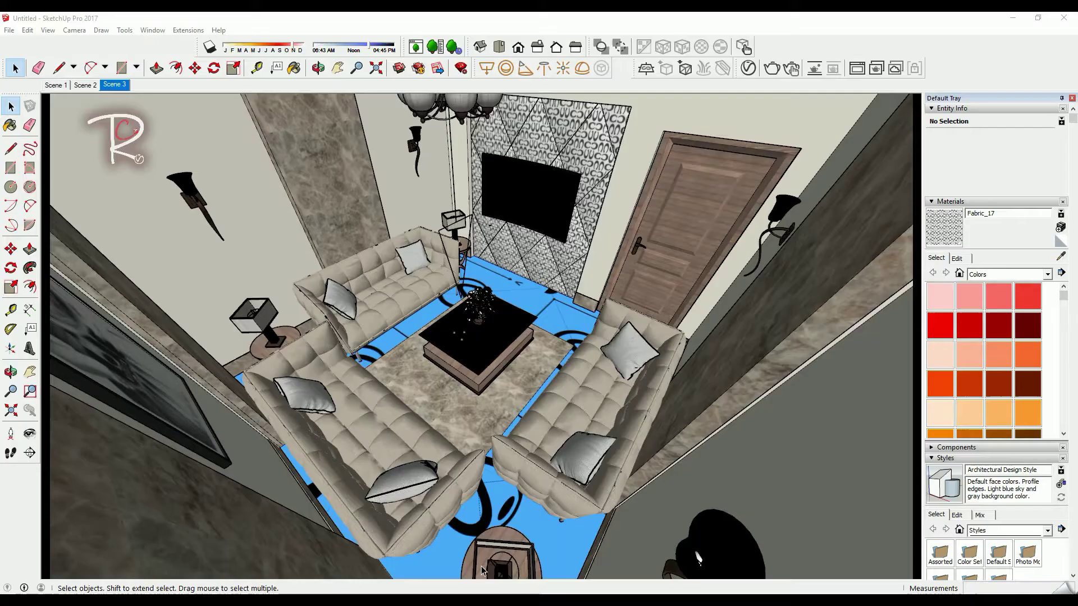
Step: Turn off profiles and edges in the edge settings of the current display style
{"action": "scroll", "coordinate": [970, 448], "scroll_direction": "down", "scroll_amount": 2}
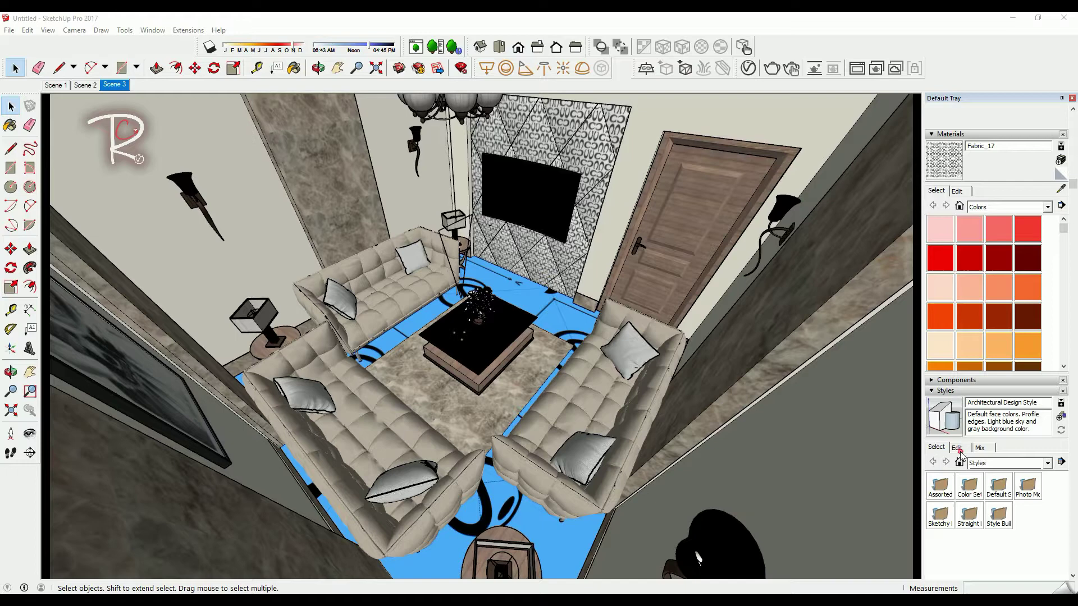
{"action": "left_click", "coordinate": [959, 449]}
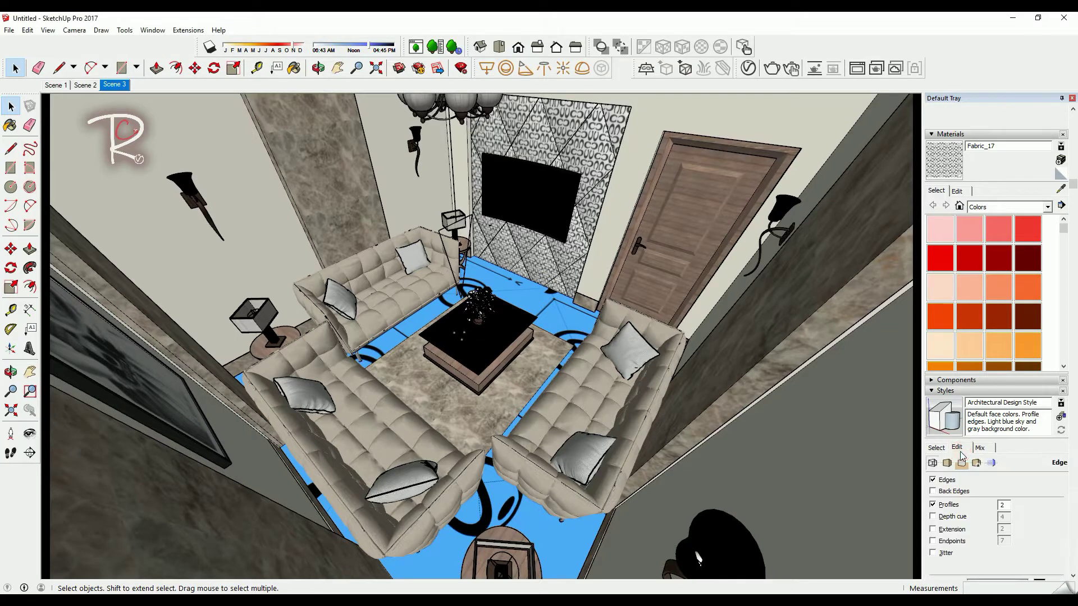
{"action": "left_click", "coordinate": [933, 505]}
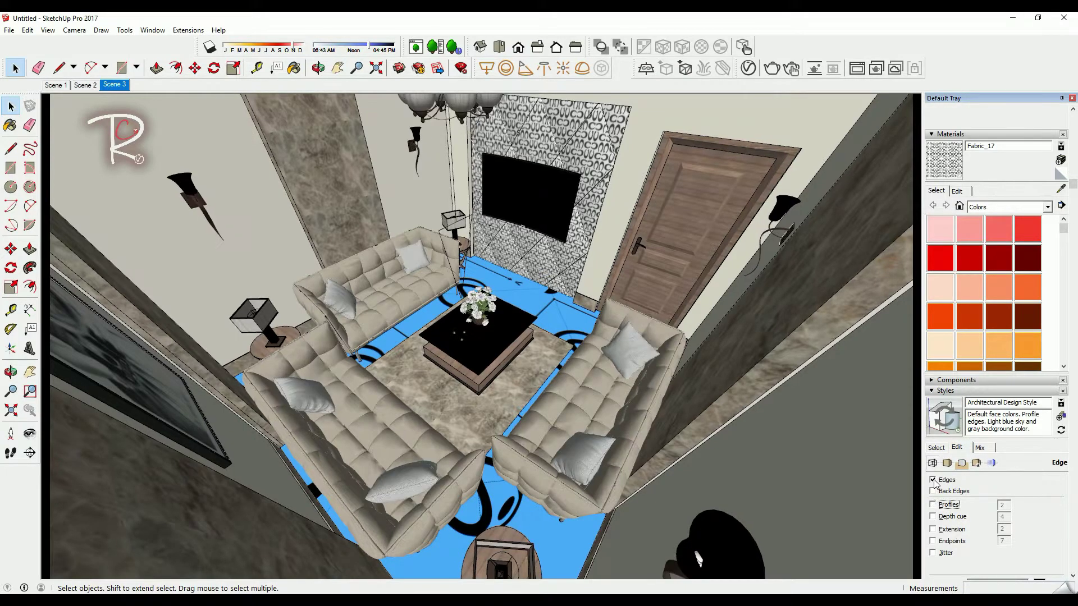
{"action": "left_click", "coordinate": [933, 480]}
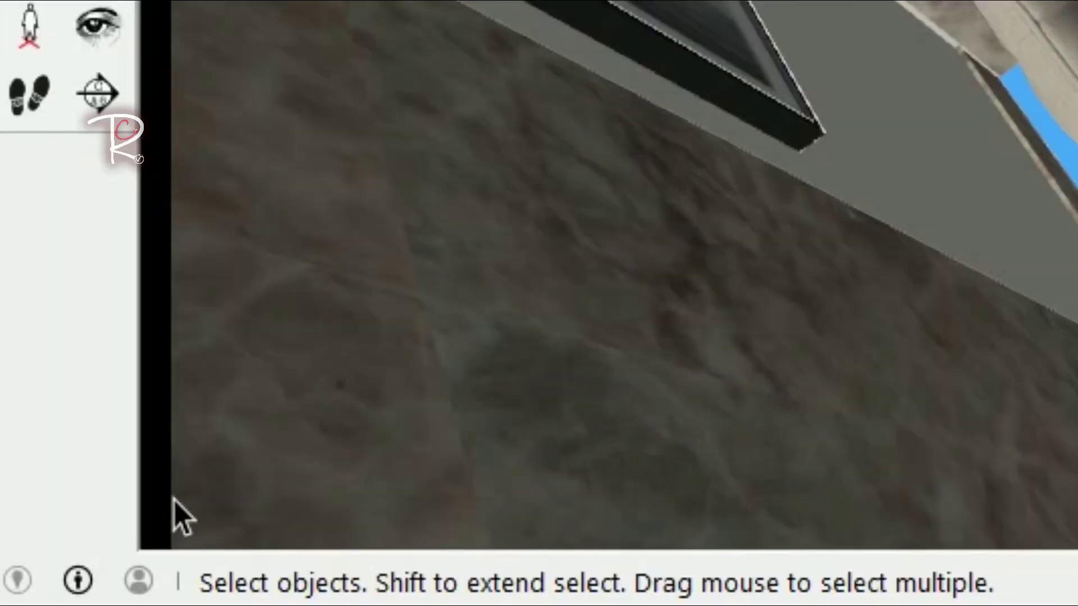
Step: Run Fix Problems from the model statistics and close the model information
{"action": "left_click", "coordinate": [78, 581]}
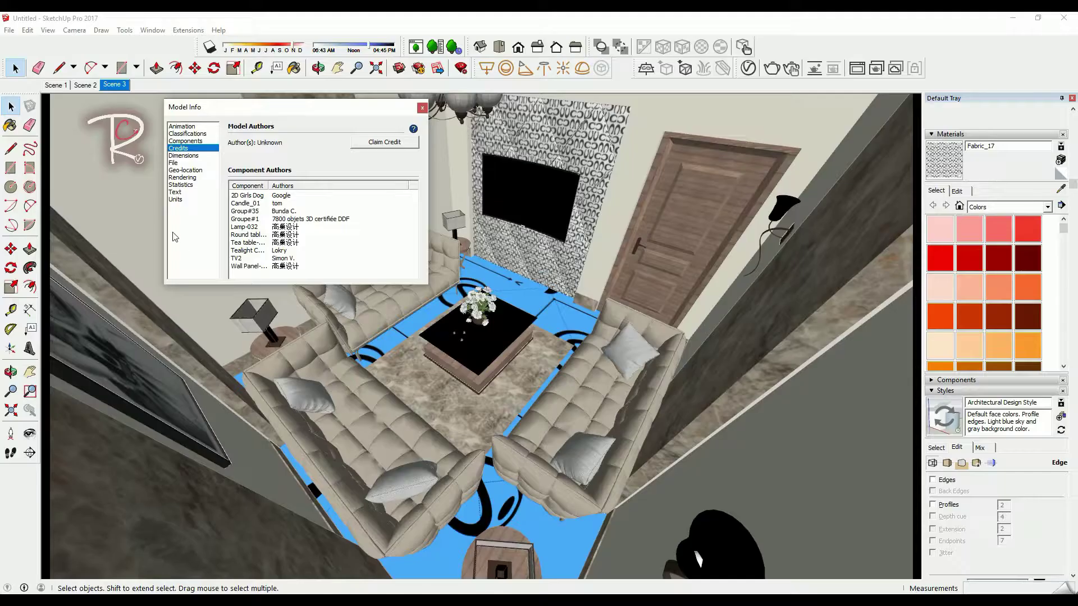
{"action": "left_click", "coordinate": [181, 186]}
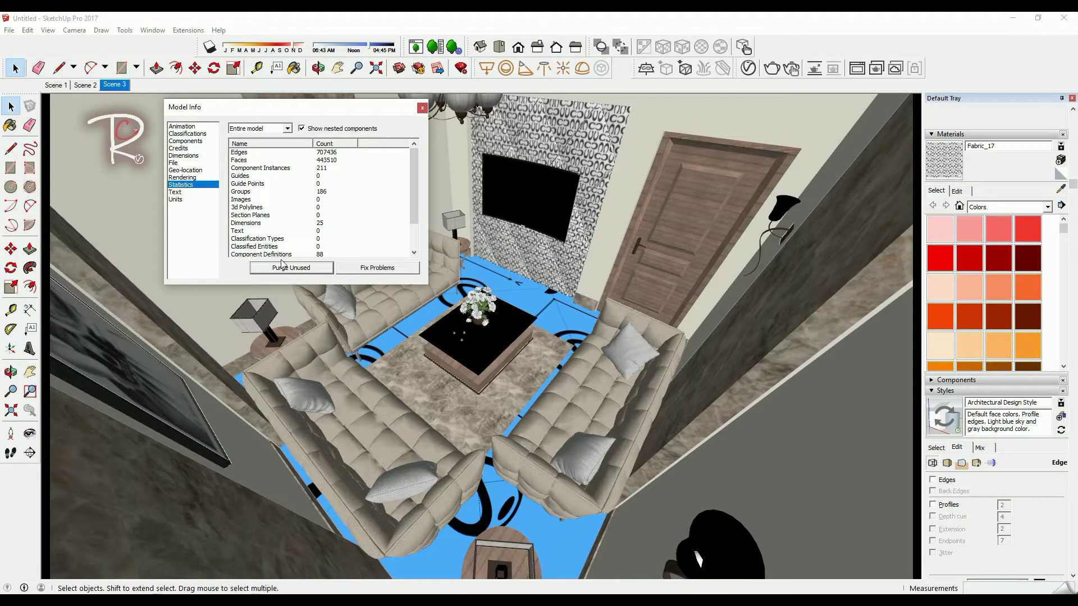
{"action": "left_click", "coordinate": [366, 270]}
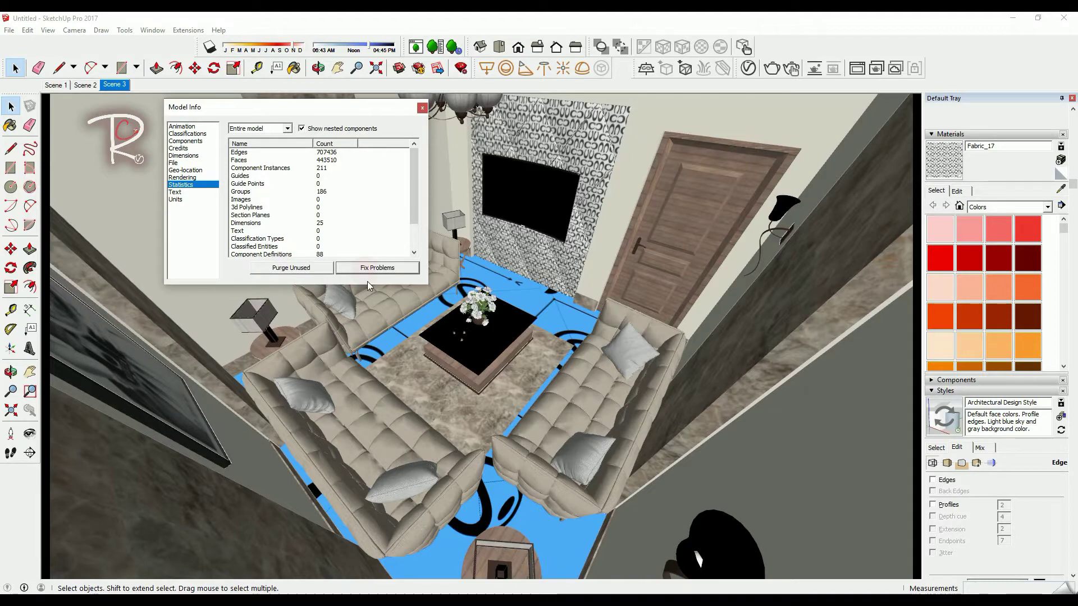
{"action": "left_click", "coordinate": [421, 108]}
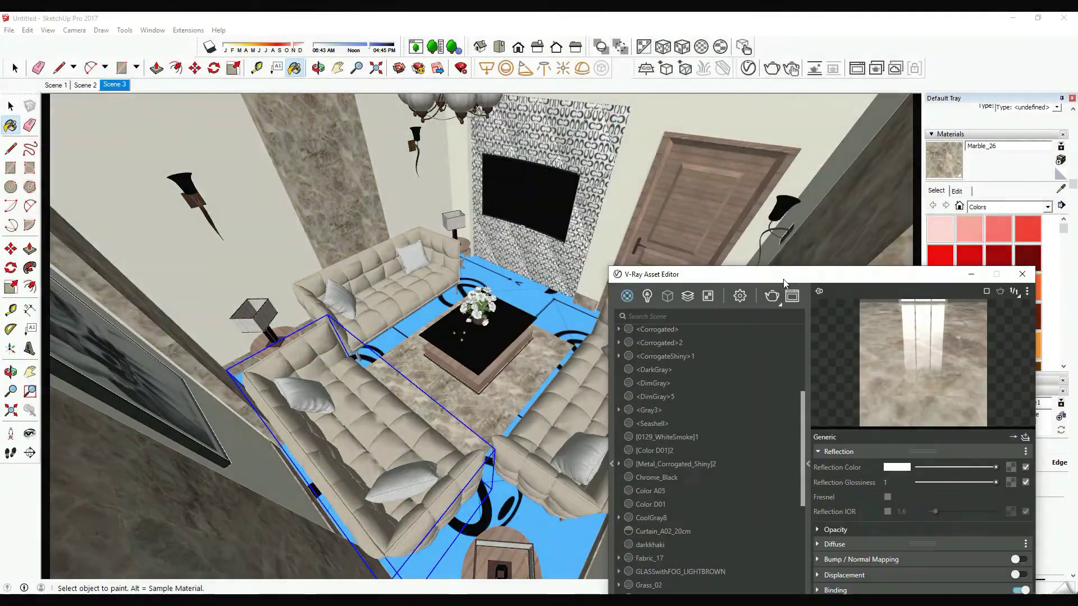
Step: Examine the reflection settings of the Marble_26 material in the V-Ray Asset Editor
{"action": "left_click_drag", "start_coordinate": [784, 282], "coordinate": [789, 317]}
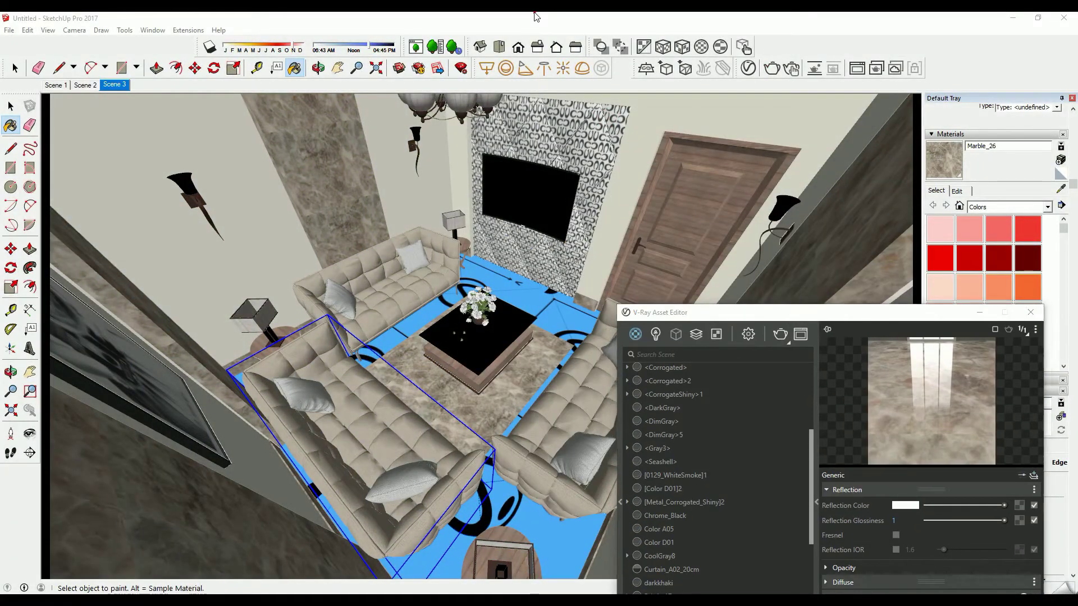
{"action": "key", "text": "space"}
{"action": "left_click", "coordinate": [559, 191]}
{"action": "key", "text": "b"}
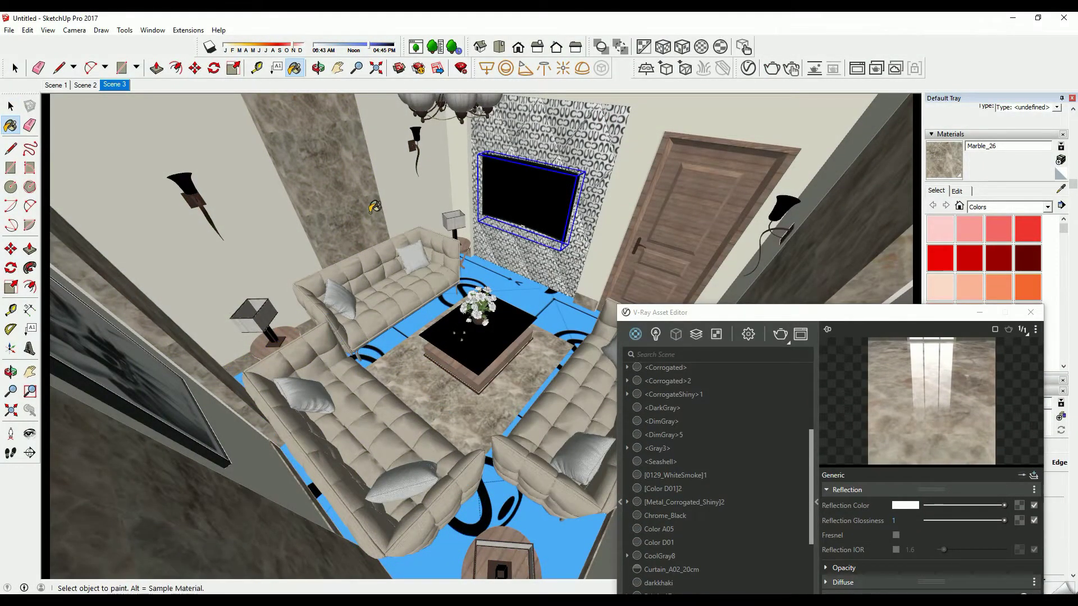
{"action": "scroll", "coordinate": [337, 170], "scroll_direction": "up", "scroll_amount": 5}
{"action": "left_click", "coordinate": [728, 312]}
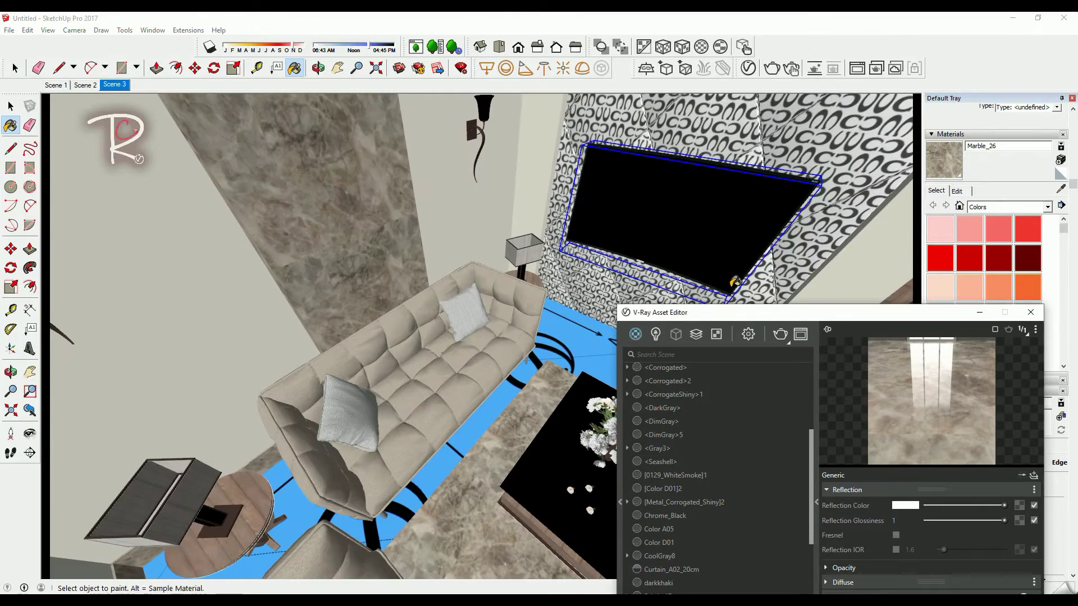
{"action": "left_click_drag", "start_coordinate": [730, 312], "coordinate": [600, 198]}
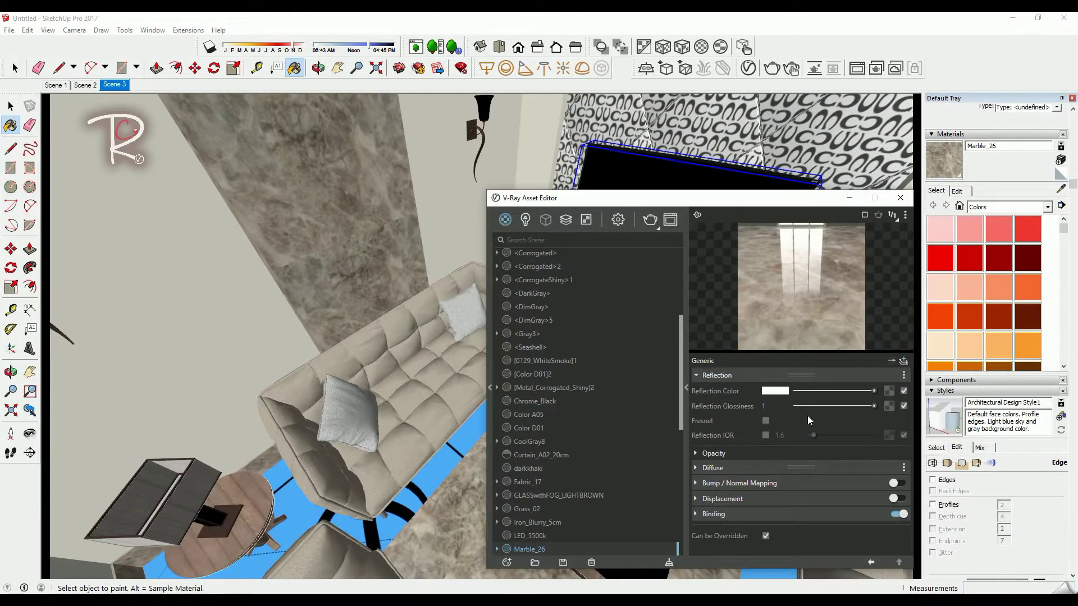
{"action": "left_click_drag", "start_coordinate": [806, 203], "coordinate": [798, 261]}
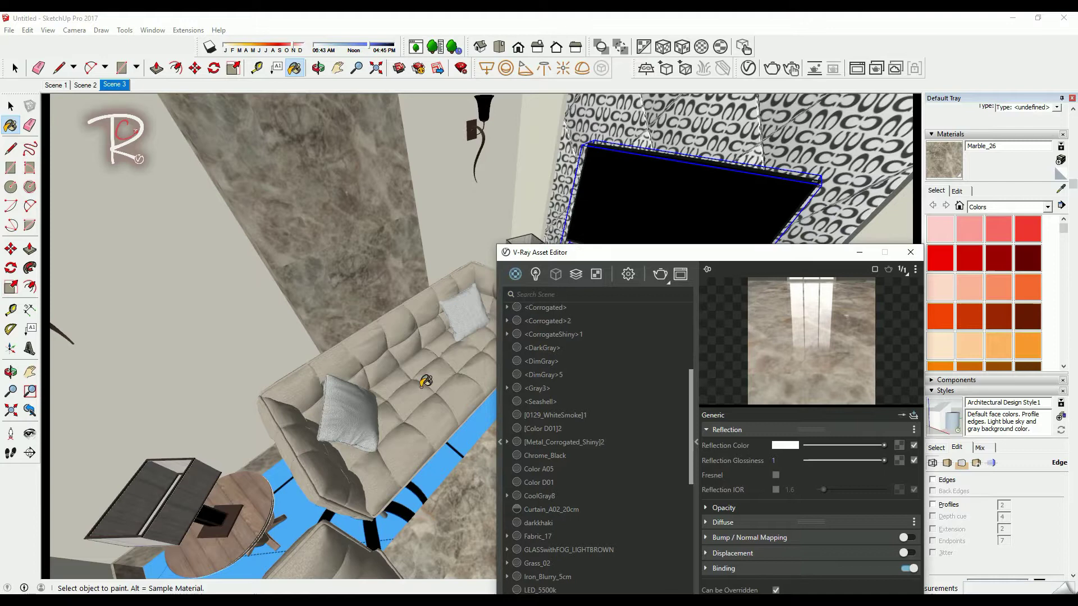
Step: Sample the plain wall's Color D01 material and examine its reflection and refraction settings
{"action": "left_click", "coordinate": [247, 285], "text": "alt"}
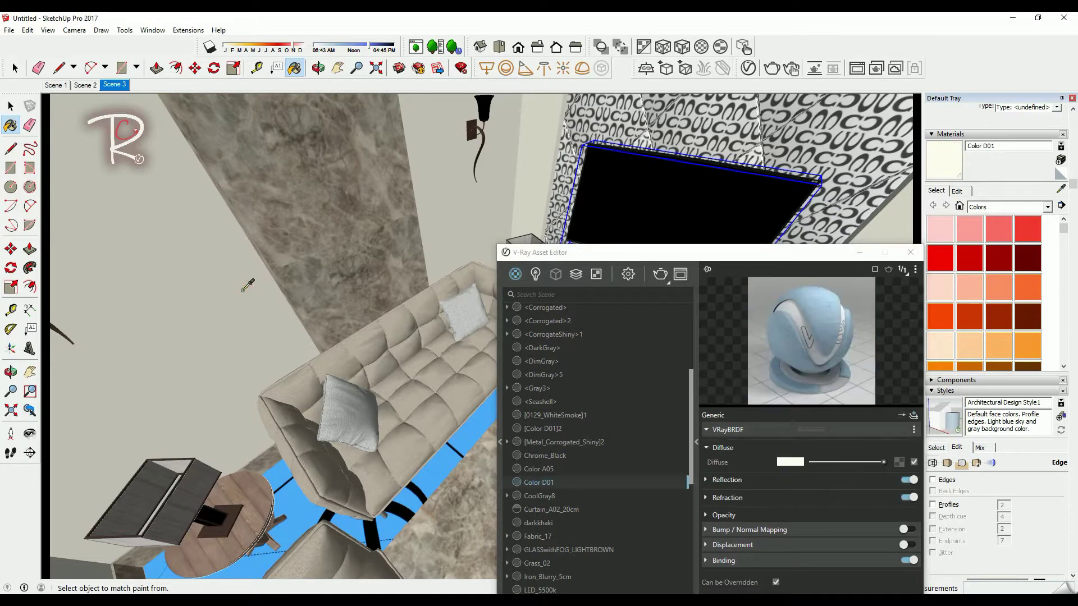
{"action": "left_click", "coordinate": [741, 482]}
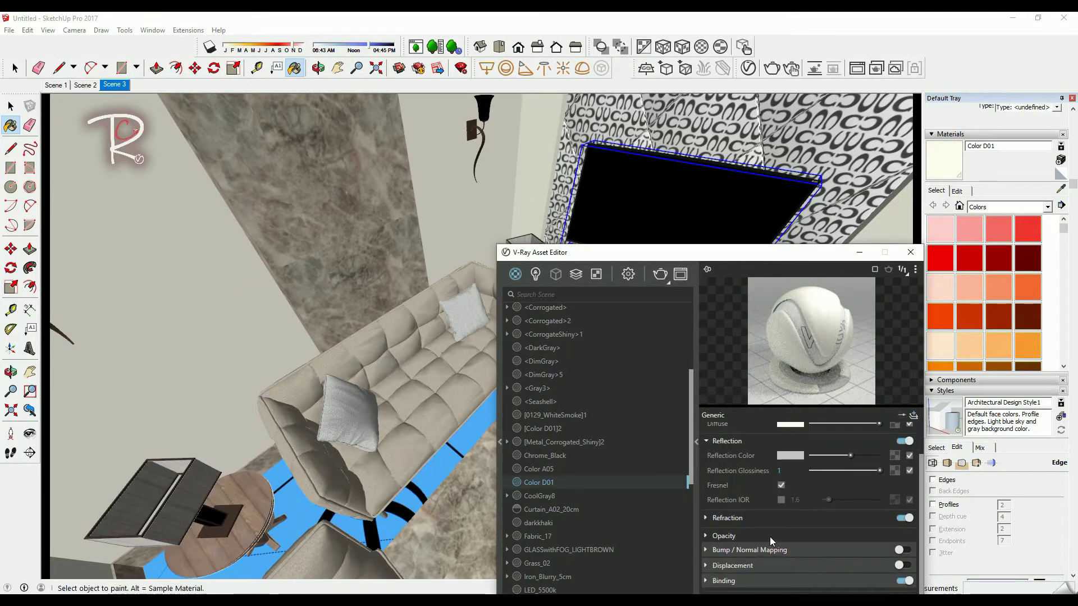
{"action": "left_click", "coordinate": [761, 518]}
{"action": "scroll", "coordinate": [761, 520], "scroll_direction": "down", "scroll_amount": 2}
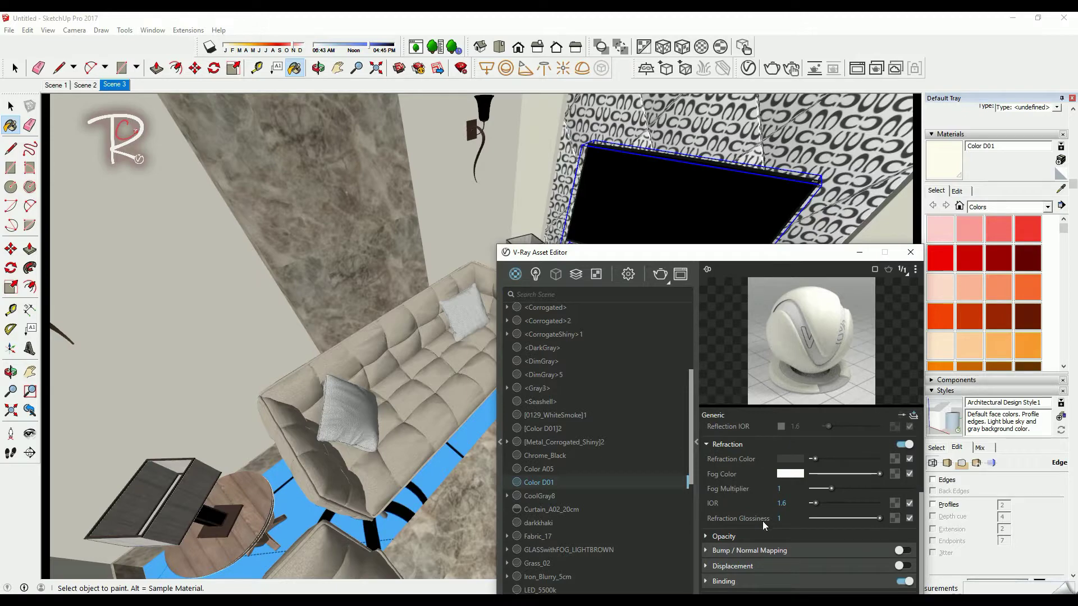
Step: Sample the blue floor's Tiles_Simple_01_100cm material and examine its reflection and bump map settings
{"action": "middle_click_drag", "start_coordinate": [356, 284], "coordinate": [404, 316]}
{"action": "middle_click_drag", "start_coordinate": [430, 410], "coordinate": [400, 270]}
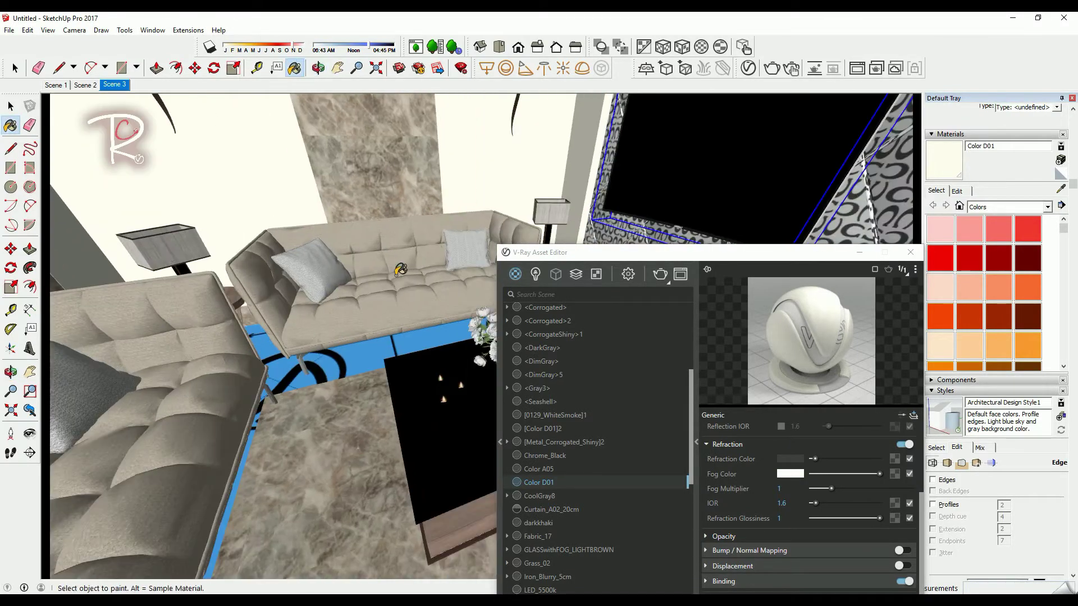
{"action": "mouse_move", "coordinate": [484, 243]}
{"action": "middle_mouse_down"}
{"action": "mouse_move", "coordinate": [421, 386]}
{"action": "mouse_move", "coordinate": [478, 455]}
{"action": "mouse_move", "coordinate": [396, 365]}
{"action": "middle_mouse_up"}
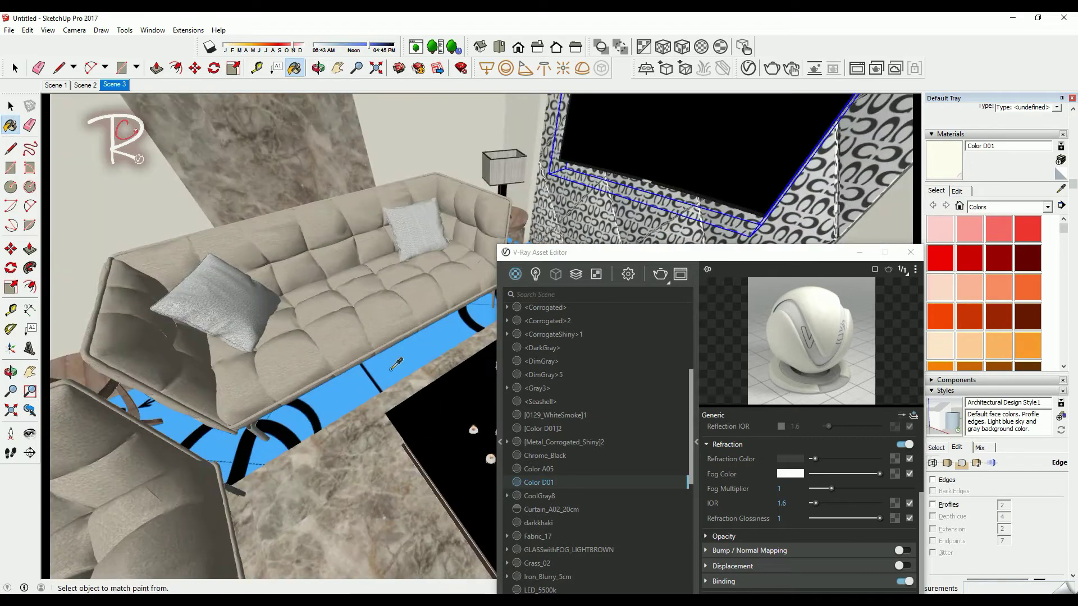
{"action": "left_click", "coordinate": [391, 362]}
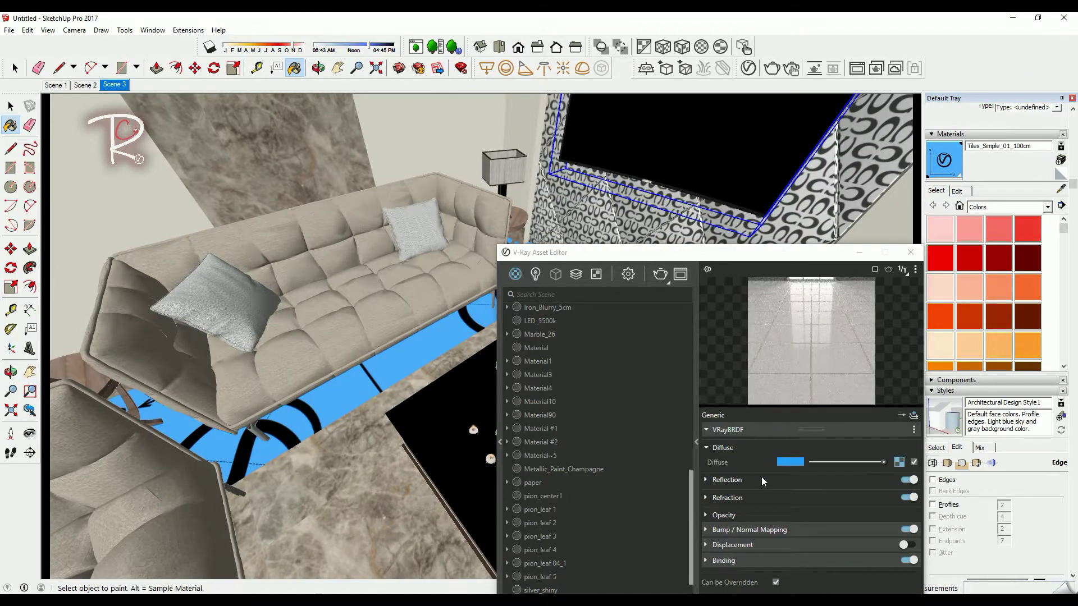
{"action": "left_click", "coordinate": [727, 480]}
{"action": "scroll", "coordinate": [749, 484], "scroll_direction": "down", "scroll_amount": 1}
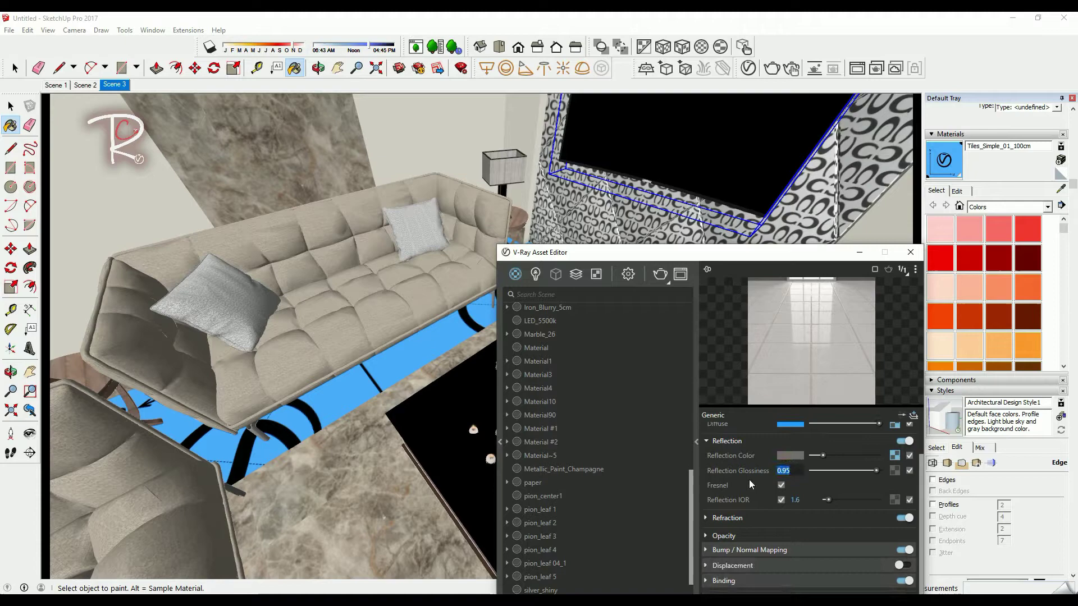
{"action": "left_click", "coordinate": [771, 550]}
{"action": "scroll", "coordinate": [774, 541], "scroll_direction": "down", "scroll_amount": 1}
{"action": "left_click", "coordinate": [780, 552]}
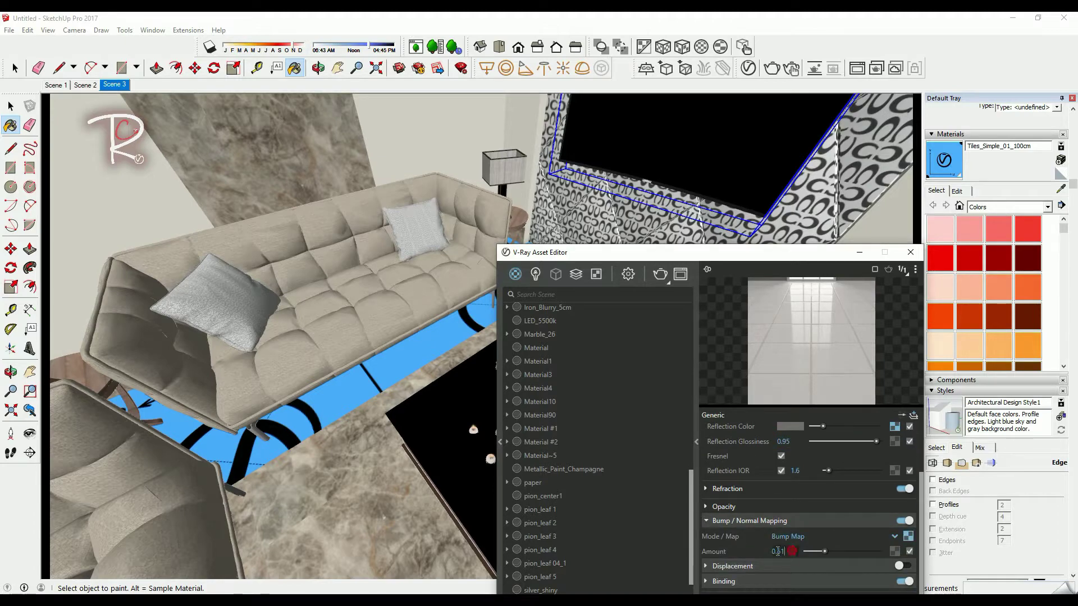
Step: Open the coffee table group and sample the materials of its black glass top and metal supports
{"action": "mouse_move", "coordinate": [438, 458]}
{"action": "middle_mouse_down"}
{"action": "mouse_move", "coordinate": [344, 315]}
{"action": "mouse_move", "coordinate": [397, 281]}
{"action": "middle_mouse_up"}
{"action": "key", "text": "space"}
{"action": "double_click", "coordinate": [397, 280]}
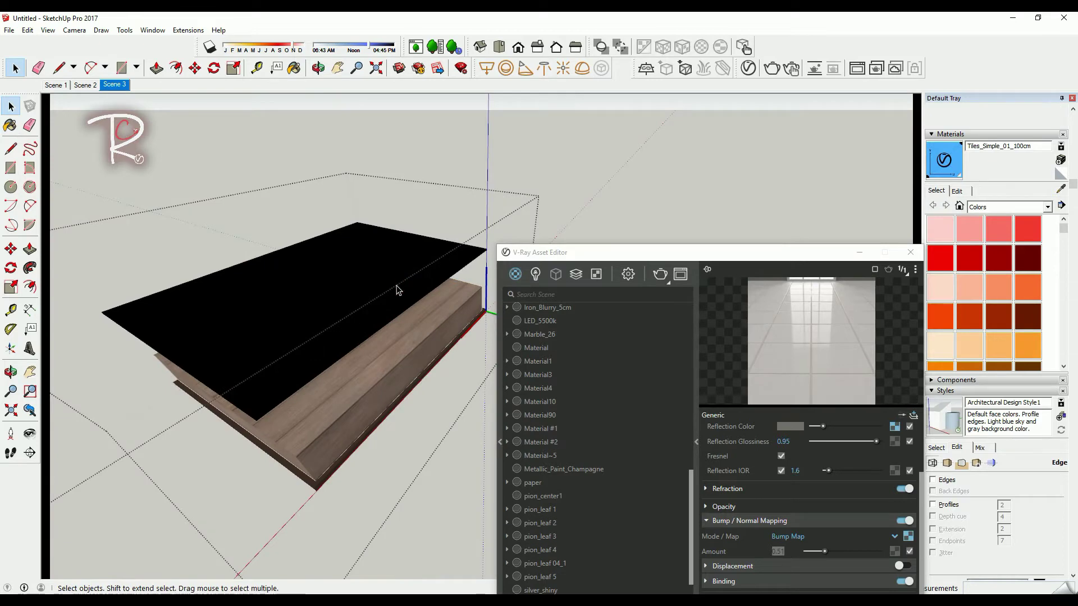
{"action": "key", "text": "b"}
{"action": "left_click", "coordinate": [388, 262], "text": "alt"}
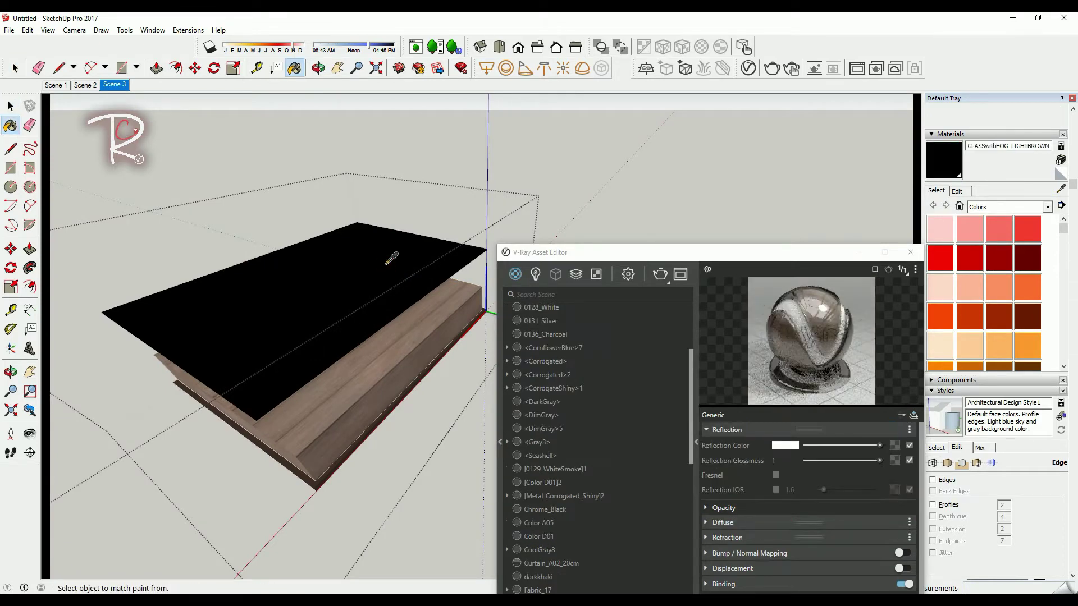
{"action": "mouse_move", "coordinate": [394, 303]}
{"action": "middle_mouse_down"}
{"action": "mouse_move", "coordinate": [366, 308]}
{"action": "mouse_move", "coordinate": [416, 173]}
{"action": "middle_mouse_up"}
{"action": "left_click", "coordinate": [430, 272], "text": "alt"}
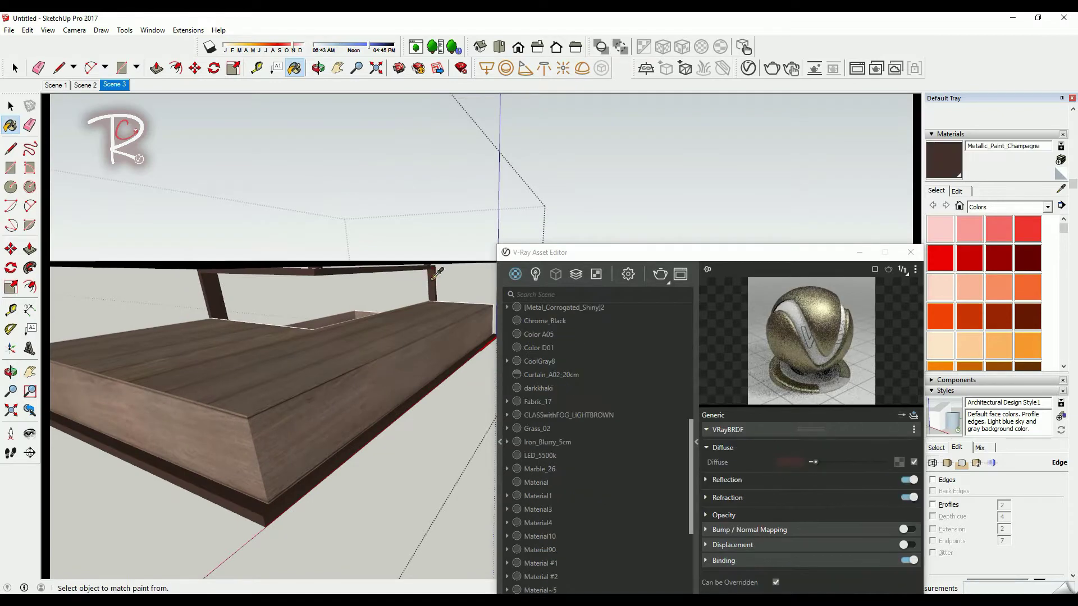
Step: Sample the coffee table's wood plank material and examine its bump map and reflection settings
{"action": "left_click", "coordinate": [385, 345], "text": "alt"}
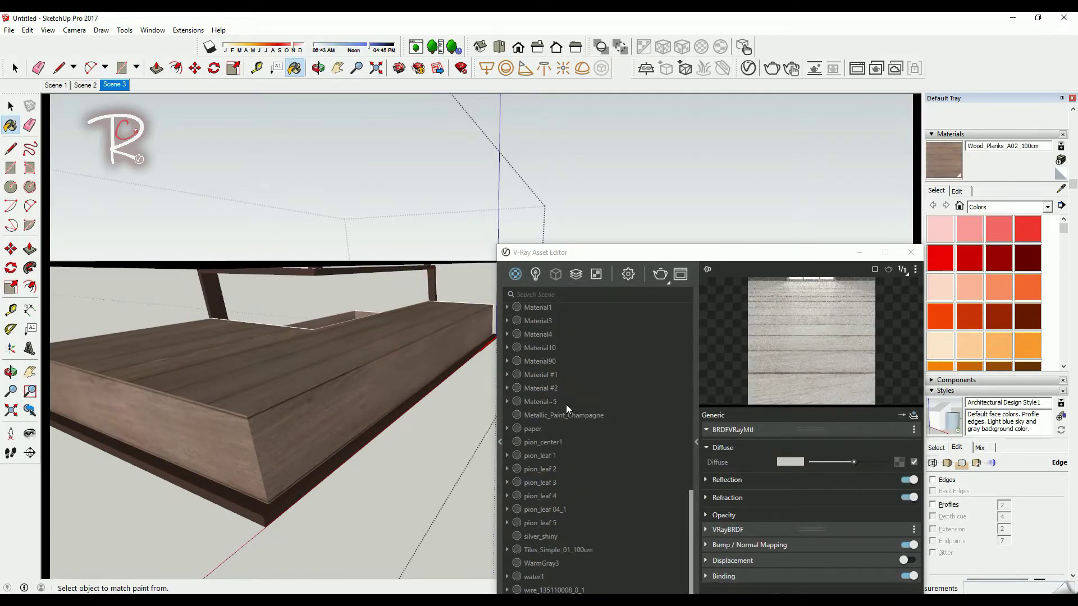
{"action": "left_click", "coordinate": [747, 545]}
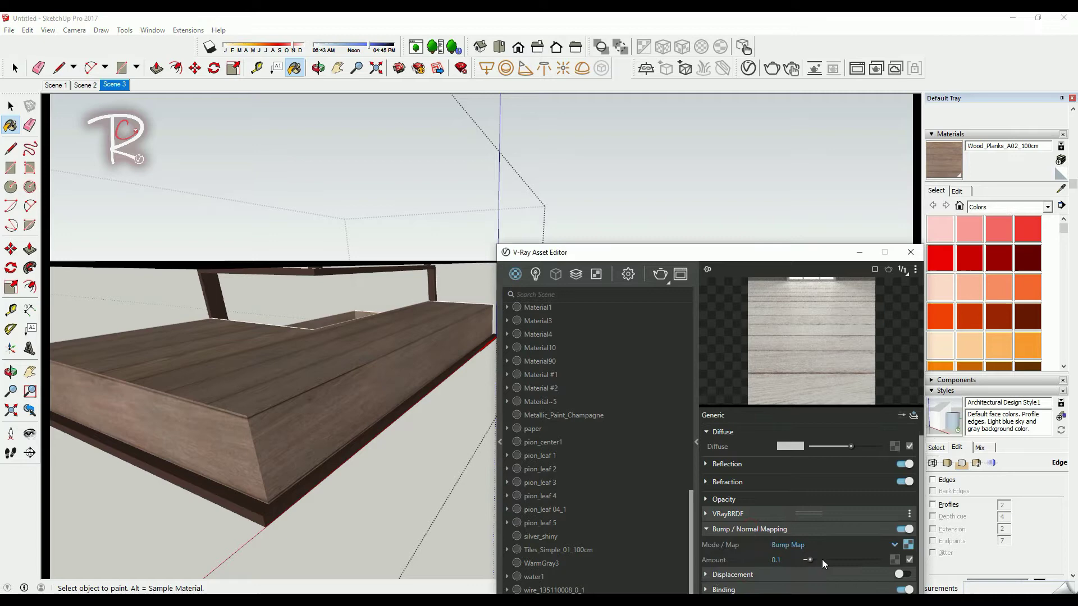
{"action": "left_click", "coordinate": [789, 549]}
{"action": "left_click", "coordinate": [728, 455]}
{"action": "left_click", "coordinate": [790, 485]}
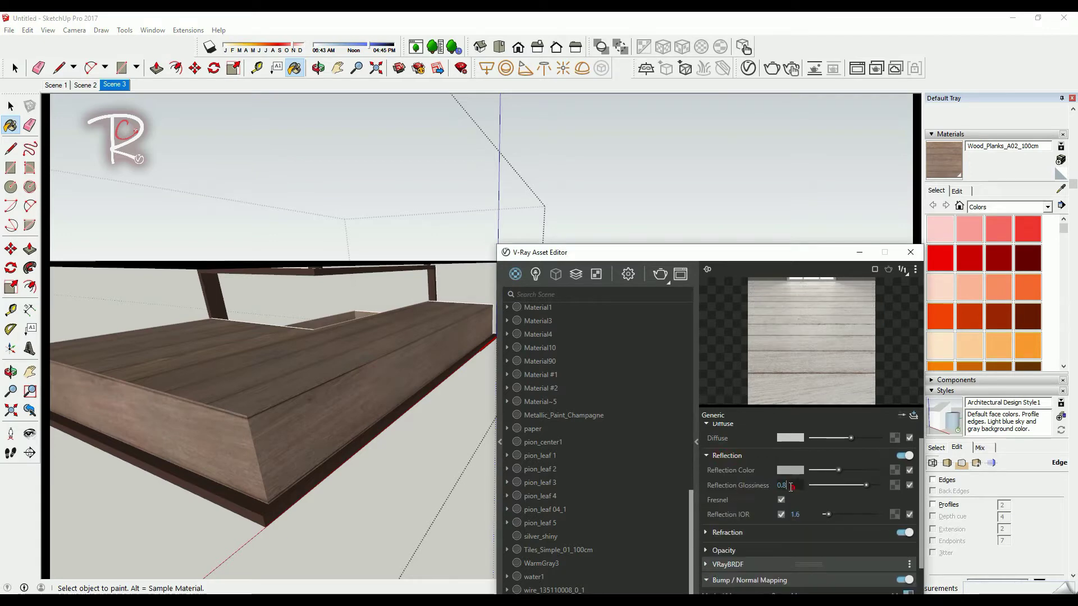
Step: Sample the table base's Metallic_Paint_Champagne material and examine its reflection color and glossiness
{"action": "left_click", "coordinate": [346, 451], "text": "alt"}
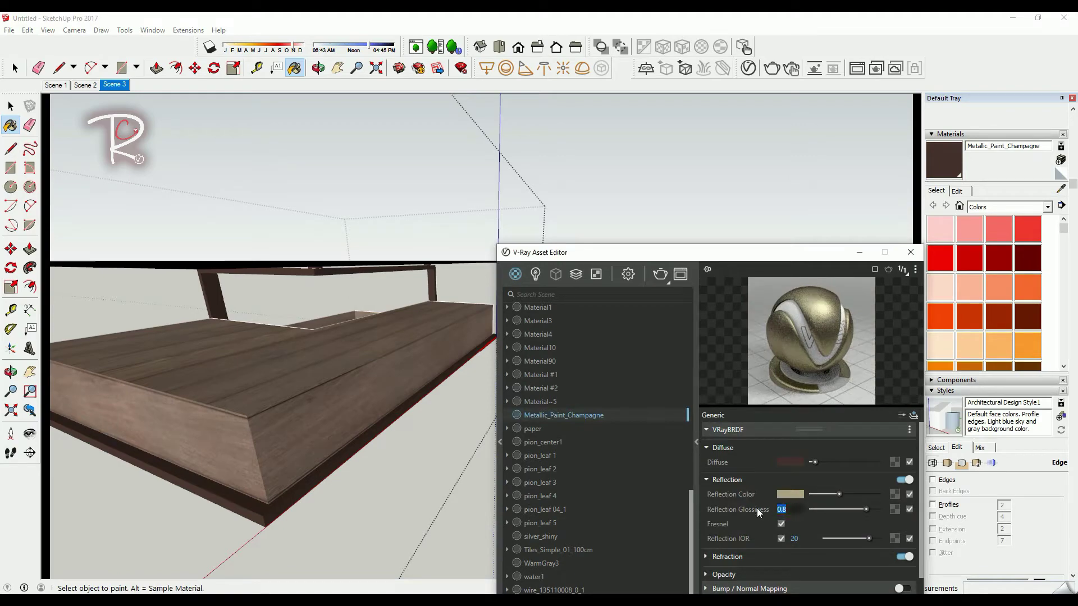
{"action": "left_click", "coordinate": [790, 494]}
{"action": "left_click", "coordinate": [709, 212]}
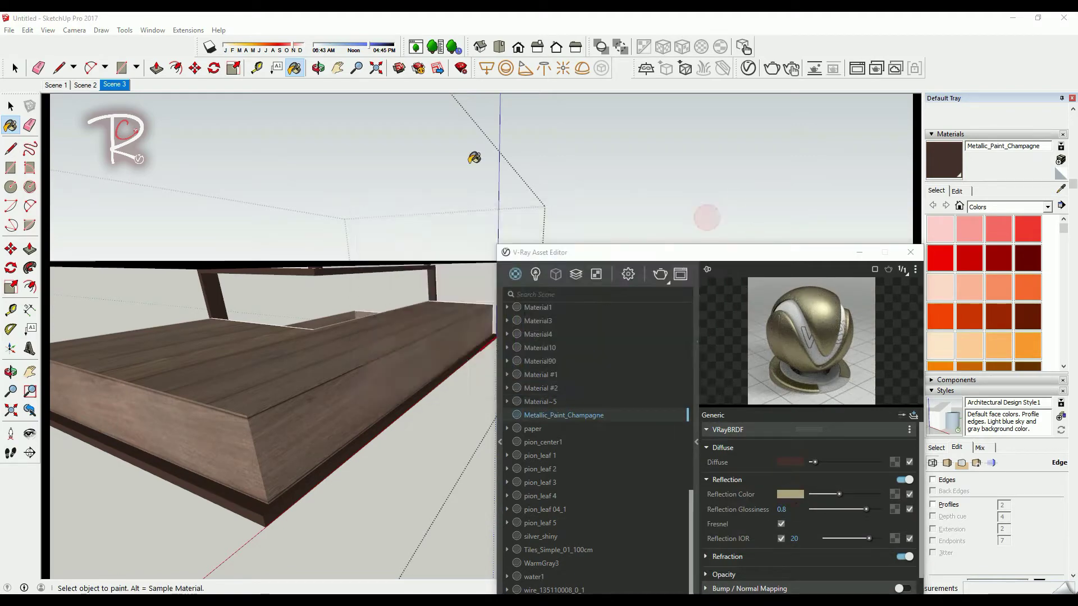
Step: Open the black candle holders on the coffee table for editing and sample their glass material
{"action": "key", "text": "space"}
{"action": "mouse_move", "coordinate": [380, 289]}
{"action": "middle_mouse_down"}
{"action": "mouse_move", "coordinate": [356, 331]}
{"action": "mouse_move", "coordinate": [219, 260]}
{"action": "mouse_move", "coordinate": [212, 310]}
{"action": "mouse_move", "coordinate": [155, 273]}
{"action": "middle_mouse_up"}
{"action": "double_click", "coordinate": [221, 263]}
{"action": "key", "text": "b"}
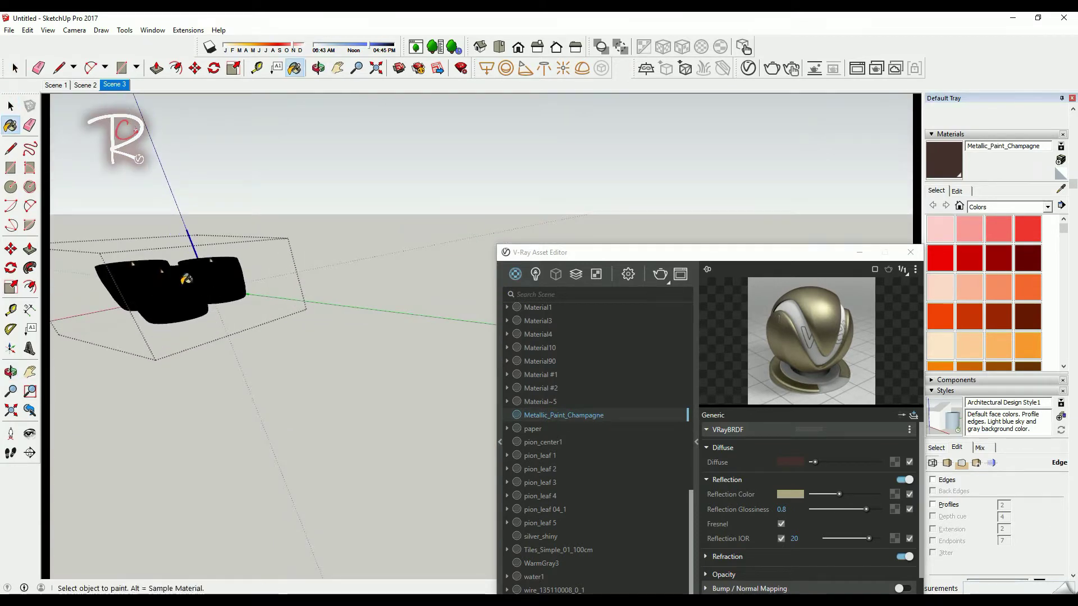
{"action": "left_click", "coordinate": [224, 267], "text": "alt"}
{"action": "key", "text": "i"}
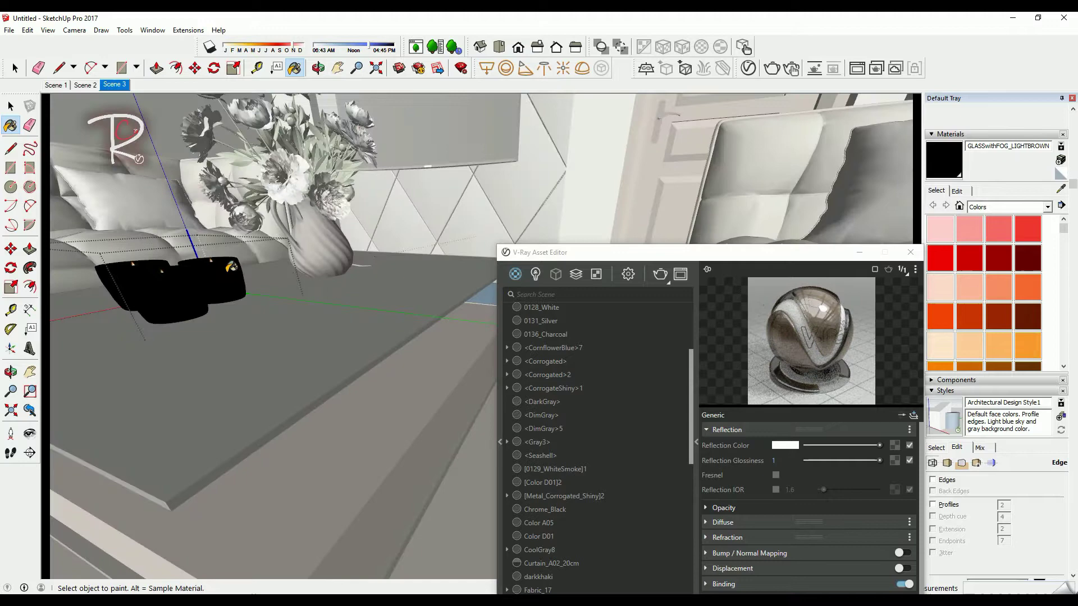
Step: Open the flower vase on the coffee table for editing and sample the material of its body
{"action": "key", "text": "space"}
{"action": "left_click", "coordinate": [331, 235]}
{"action": "double_click", "coordinate": [326, 243]}
{"action": "key", "text": "b"}
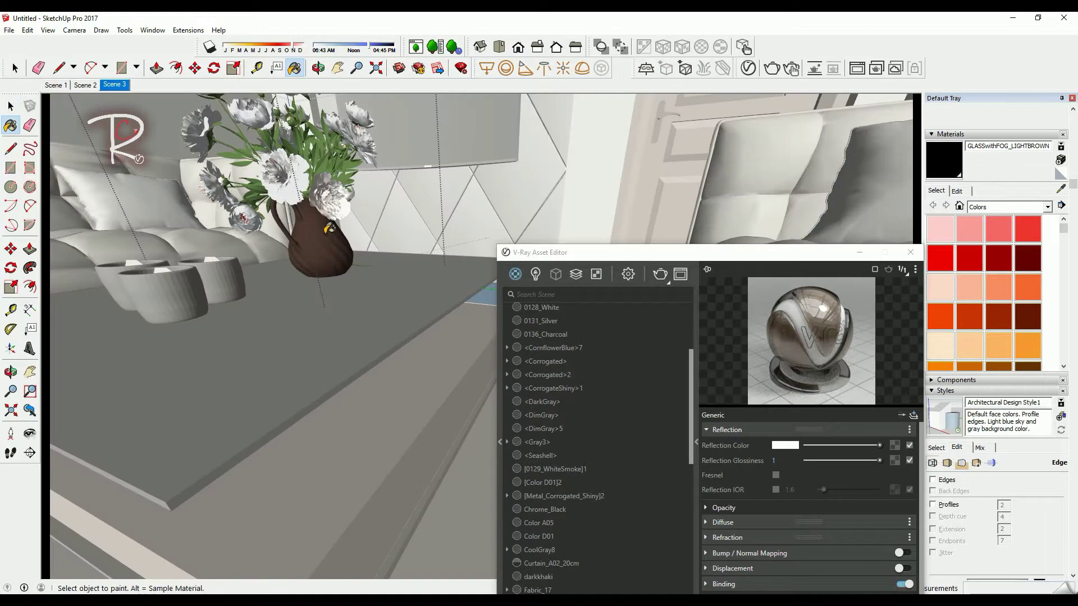
{"action": "left_click", "coordinate": [330, 244], "text": "alt"}
{"action": "key", "text": "space"}
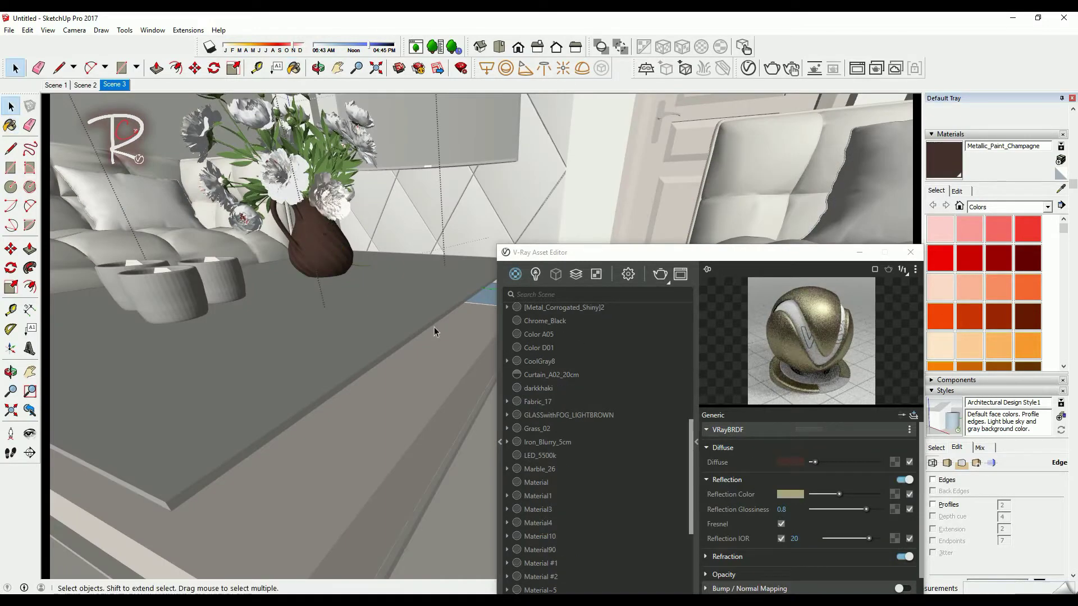
{"action": "middle_click_drag", "start_coordinate": [433, 328], "coordinate": [441, 301]}
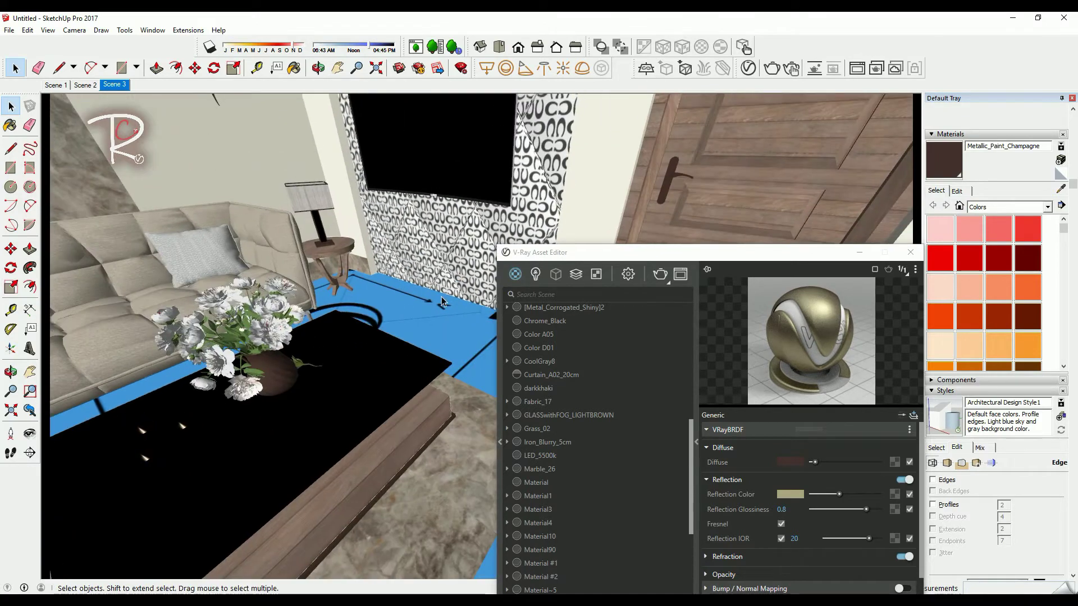
Step: Sample the door's wood plank material and the patterned fabric on the wall behind the TV
{"action": "key", "text": "b"}
{"action": "left_click", "coordinate": [742, 161], "text": "alt"}
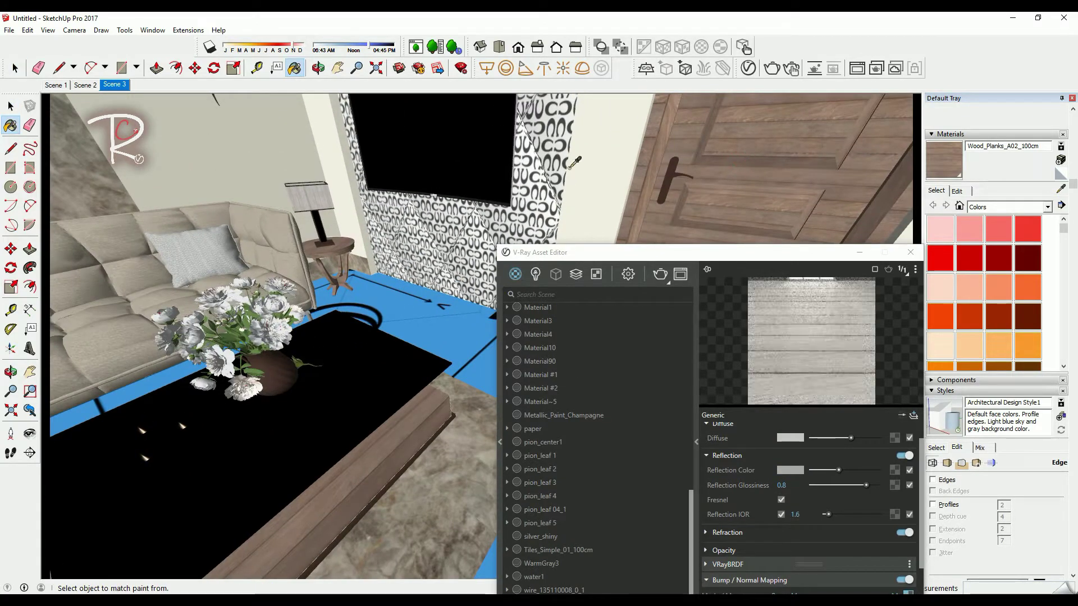
{"action": "left_click", "coordinate": [542, 182], "text": "alt"}
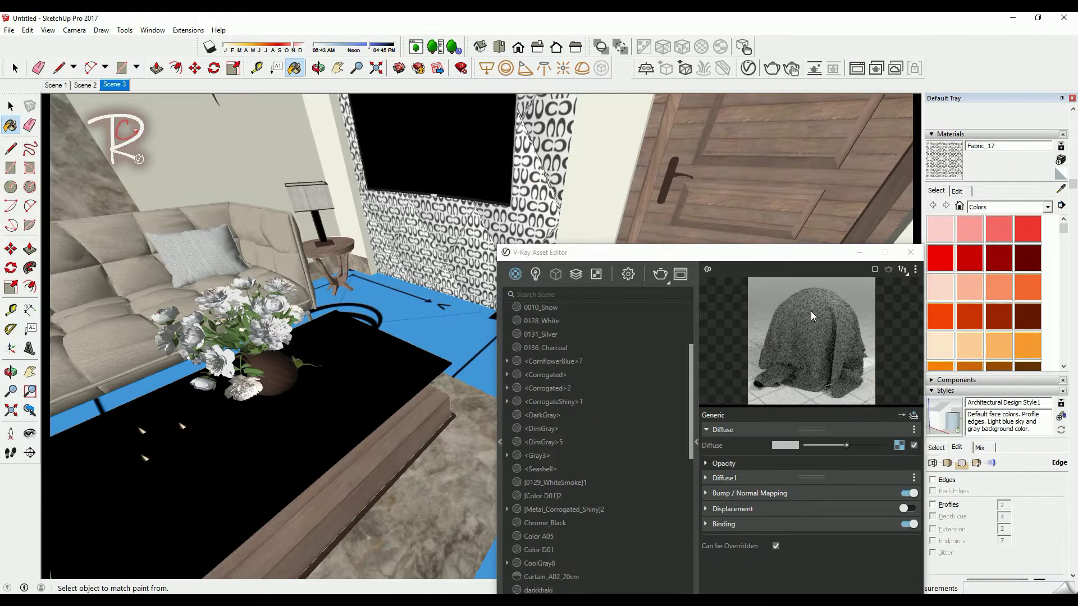
{"action": "left_click_drag", "start_coordinate": [778, 257], "coordinate": [787, 338]}
{"action": "scroll", "coordinate": [341, 245], "scroll_direction": "up", "scroll_amount": 2}
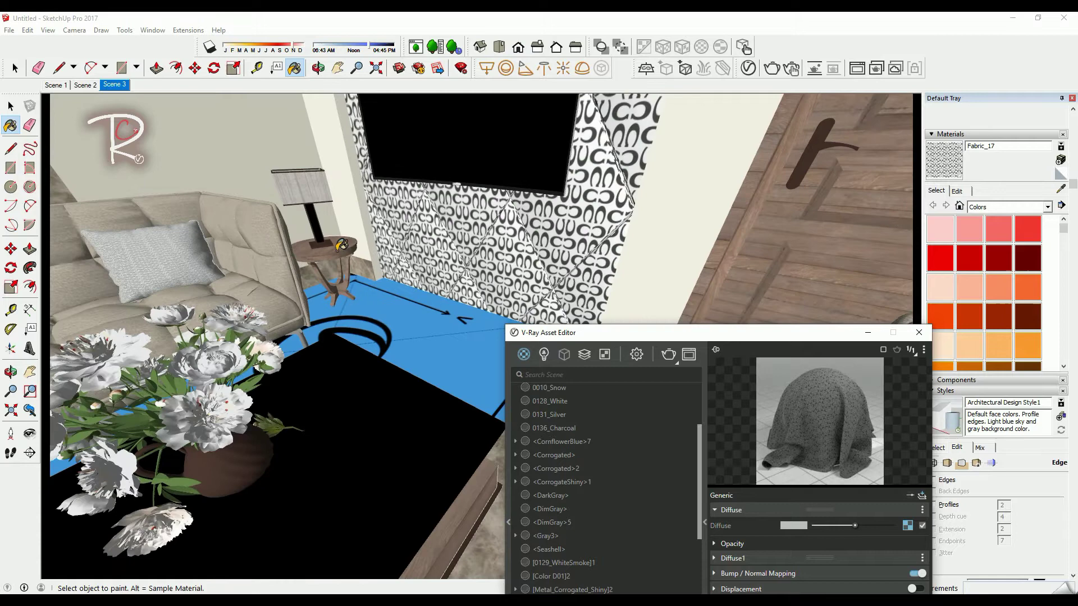
{"action": "left_click", "coordinate": [347, 13]}
Step: Open the corner side table component with the rest of the model hidden, and select its lamp and leg base
{"action": "key", "text": "space"}
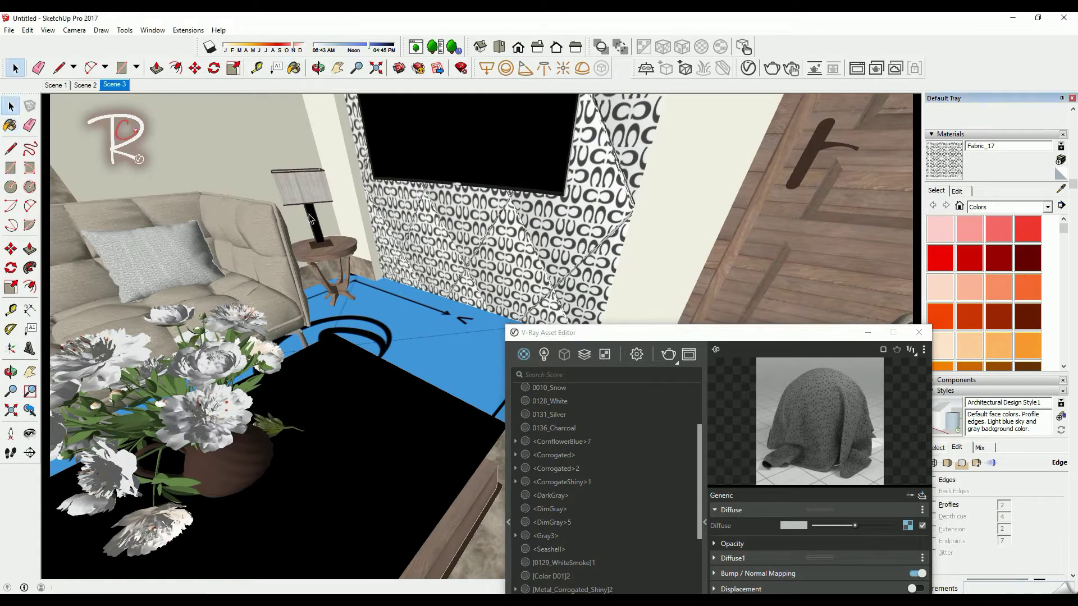
{"action": "double_click", "coordinate": [346, 252]}
{"action": "scroll", "coordinate": [346, 252], "scroll_direction": "down", "scroll_amount": 2}
{"action": "key", "text": "i"}
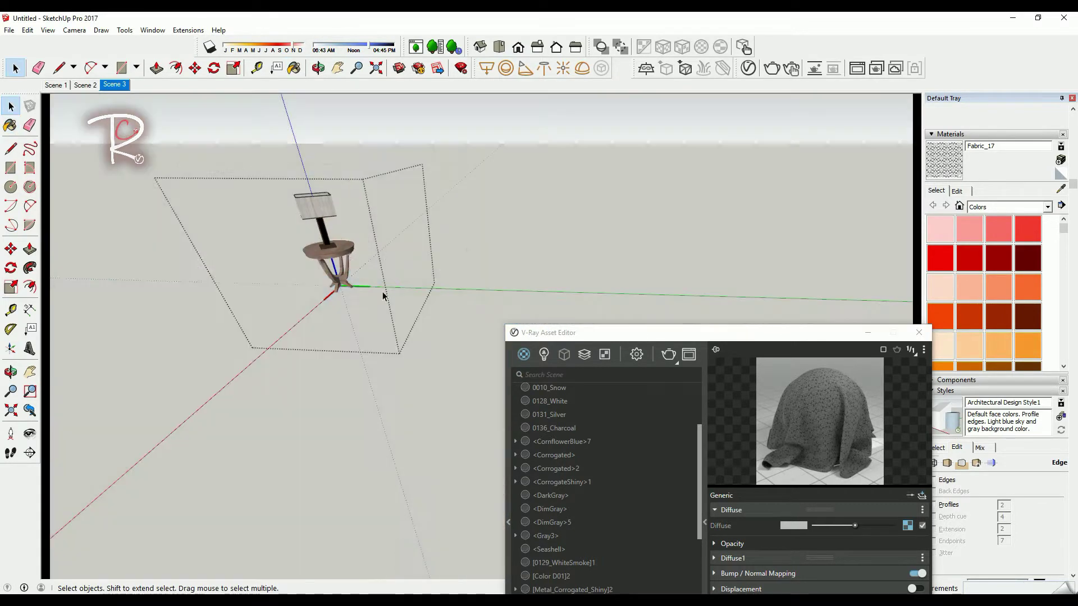
{"action": "middle_click_drag", "start_coordinate": [383, 293], "coordinate": [11, 315]}
{"action": "middle_click_drag", "start_coordinate": [483, 314], "coordinate": [286, 300]}
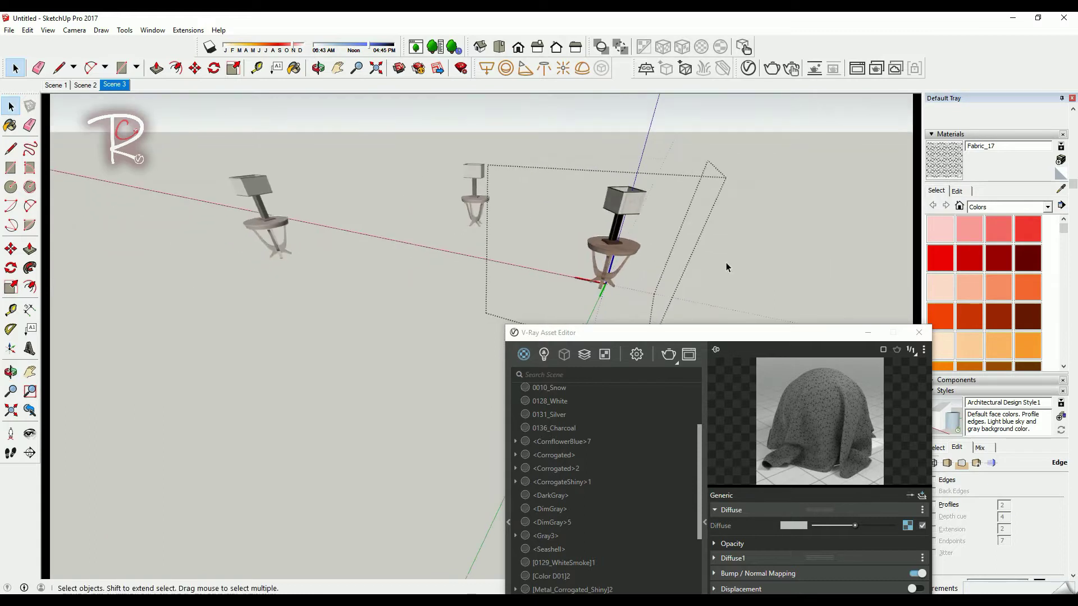
{"action": "scroll", "coordinate": [668, 257], "scroll_direction": "up", "scroll_amount": 2}
{"action": "left_click", "coordinate": [599, 259]}
{"action": "left_click", "coordinate": [611, 213]}
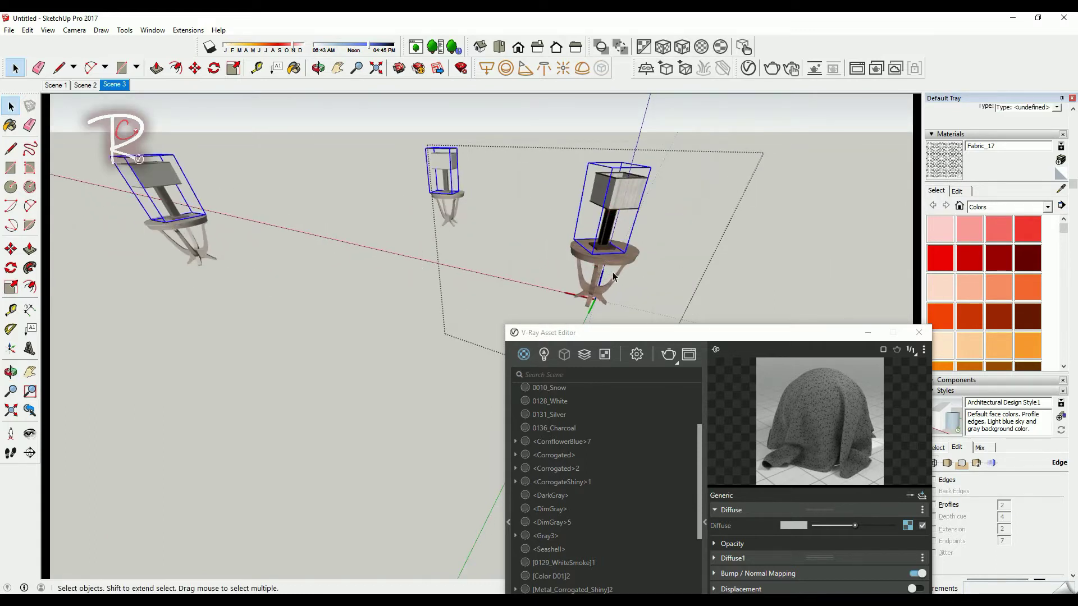
{"action": "left_click", "coordinate": [607, 289]}
{"action": "scroll", "coordinate": [618, 233], "scroll_direction": "up", "scroll_amount": 3}
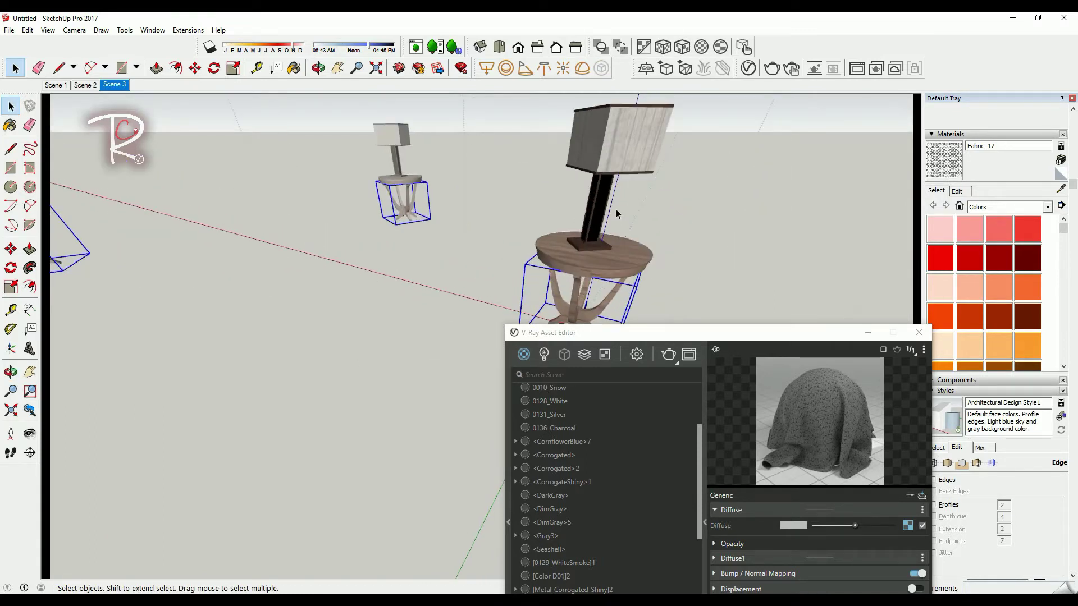
Step: Sample the table lamp's black glass stand and the metal trim below its shade
{"action": "key", "text": "b"}
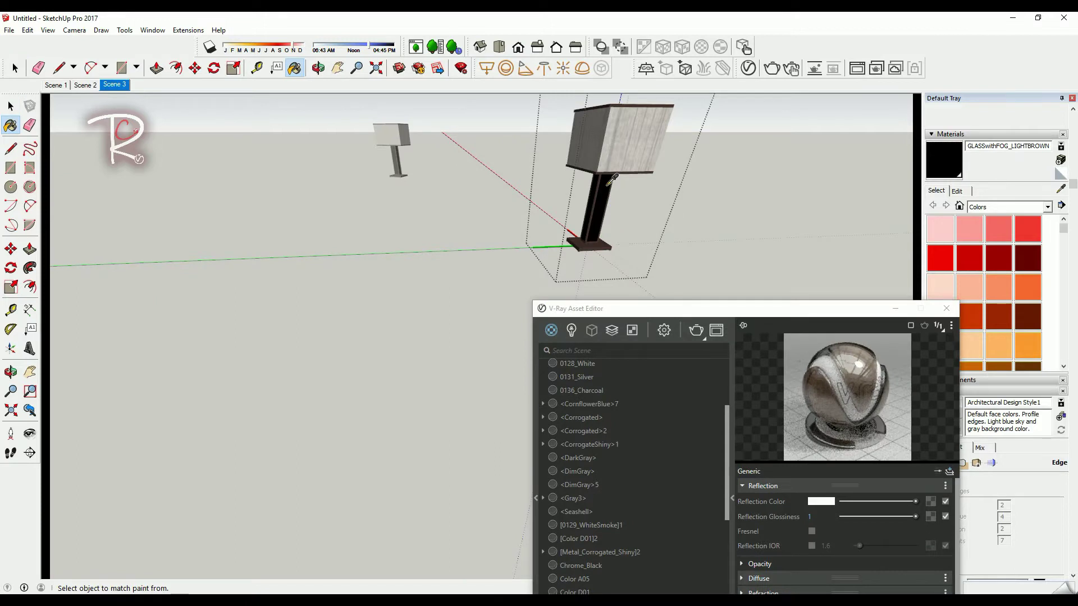
{"action": "scroll", "coordinate": [610, 178], "scroll_direction": "up", "scroll_amount": 3}
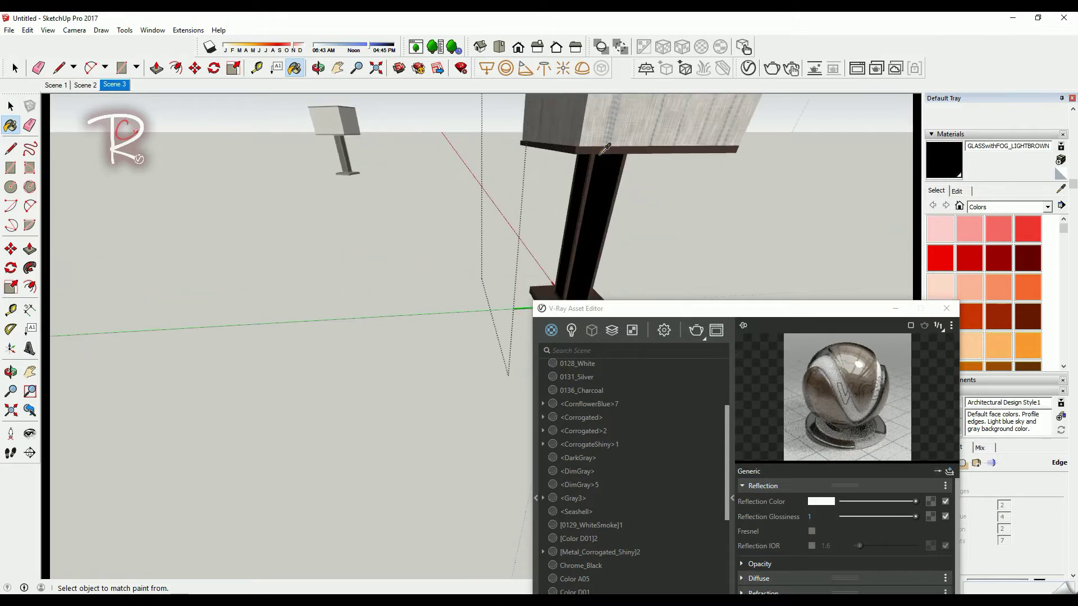
{"action": "left_click", "coordinate": [607, 169], "text": "alt"}
{"action": "scroll", "coordinate": [609, 174], "scroll_direction": "up", "scroll_amount": 5}
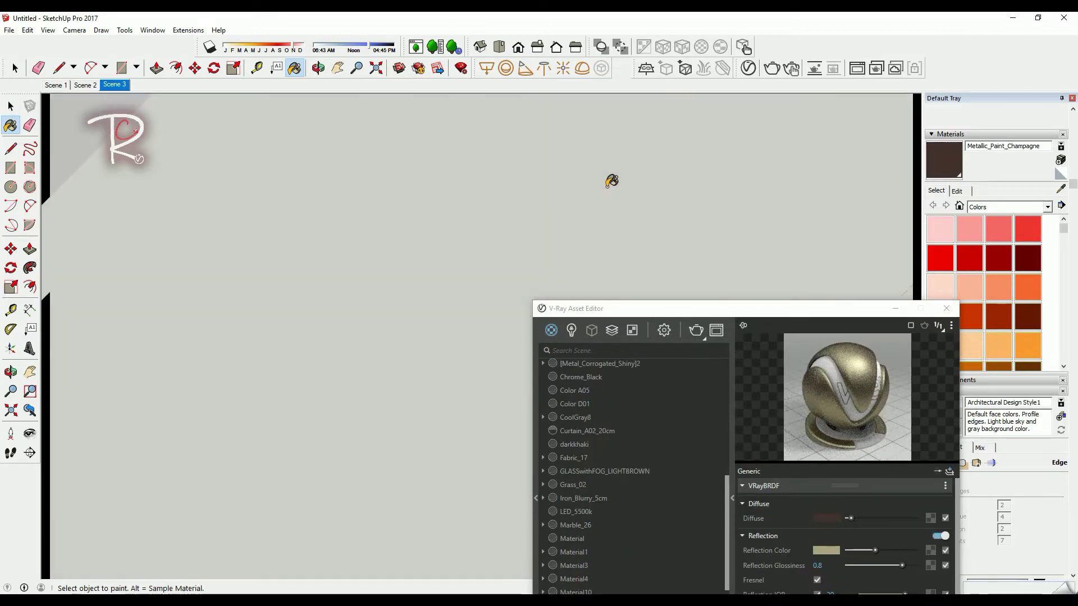
{"action": "scroll", "coordinate": [261, 137], "scroll_direction": "down", "scroll_amount": 5}
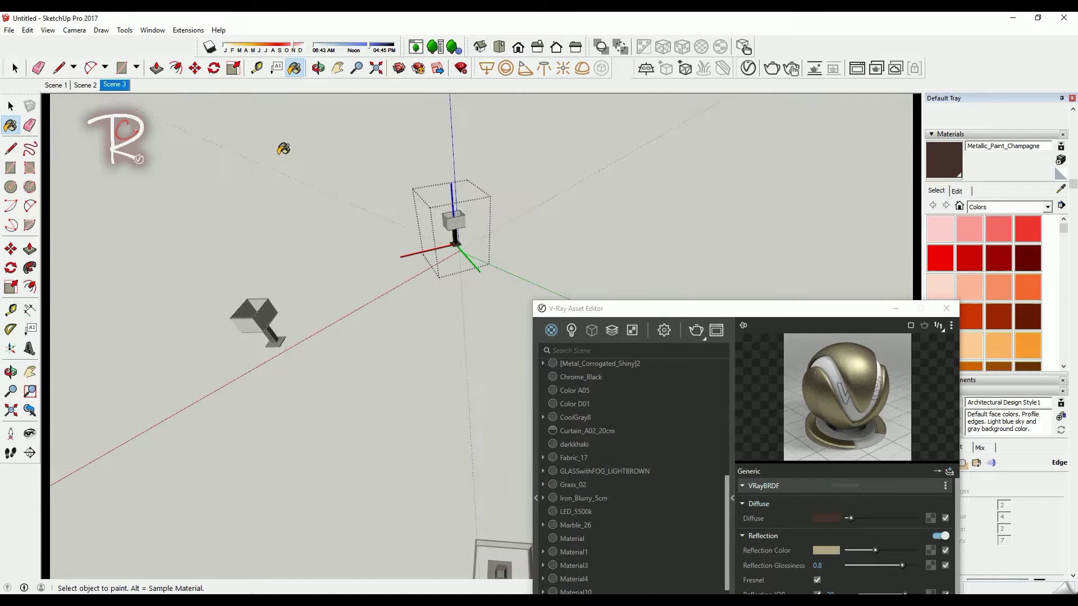
{"action": "key", "text": "space"}
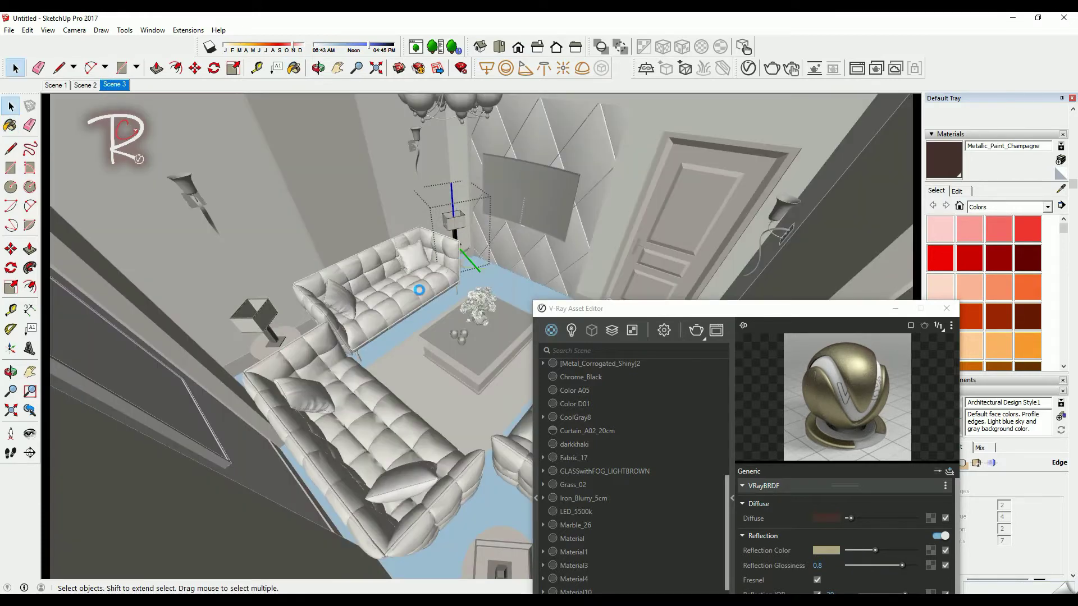
Step: Open the sofa beside the corner table for editing and sample its upholstery and cushion materials
{"action": "left_click", "coordinate": [418, 288]}
{"action": "left_click", "coordinate": [404, 285]}
{"action": "double_click", "coordinate": [404, 285]}
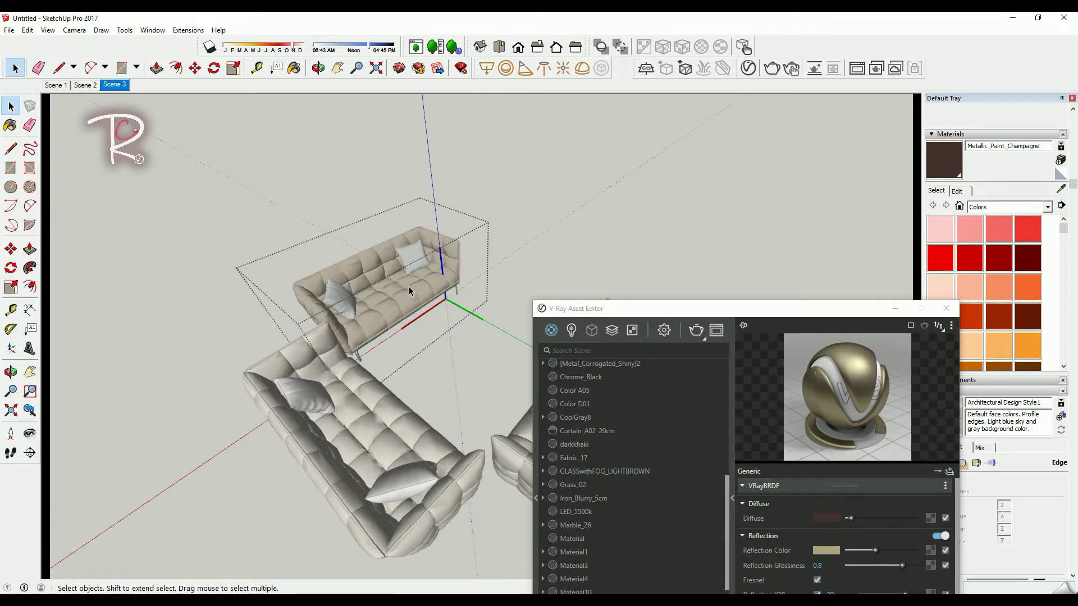
{"action": "key", "text": "b"}
{"action": "scroll", "coordinate": [399, 286], "scroll_direction": "up", "scroll_amount": 5}
{"action": "left_click", "coordinate": [375, 266], "text": "alt"}
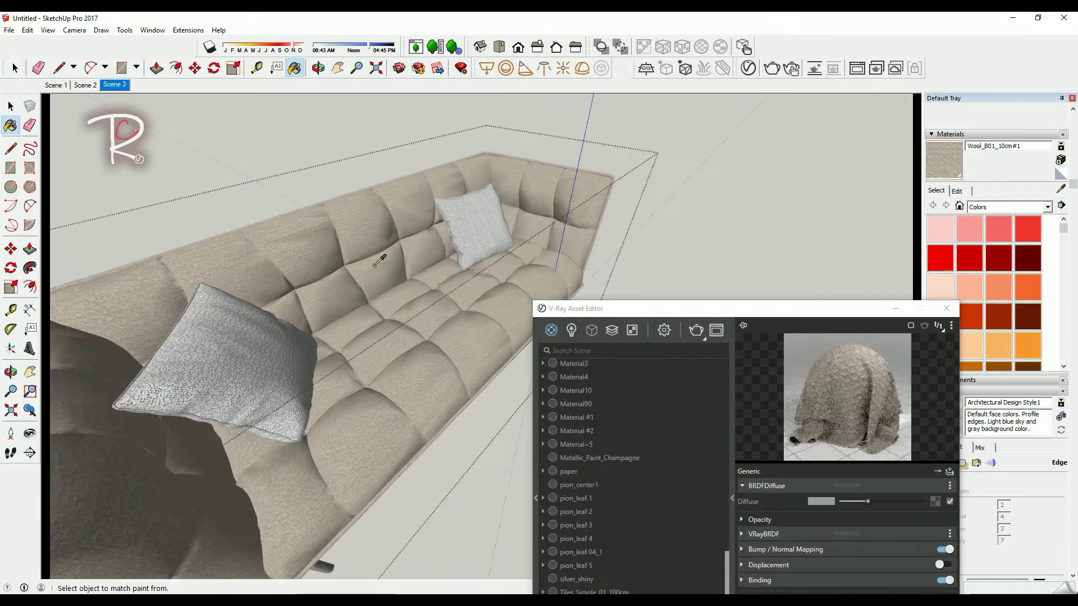
{"action": "left_click", "coordinate": [220, 377], "text": "alt"}
Step: Sample the sofa leg's gray material and raise its reflection color from black to medium gray
{"action": "middle_click_drag", "start_coordinate": [245, 379], "coordinate": [279, 520]}
{"action": "middle_click_drag", "start_coordinate": [308, 368], "coordinate": [336, 287]}
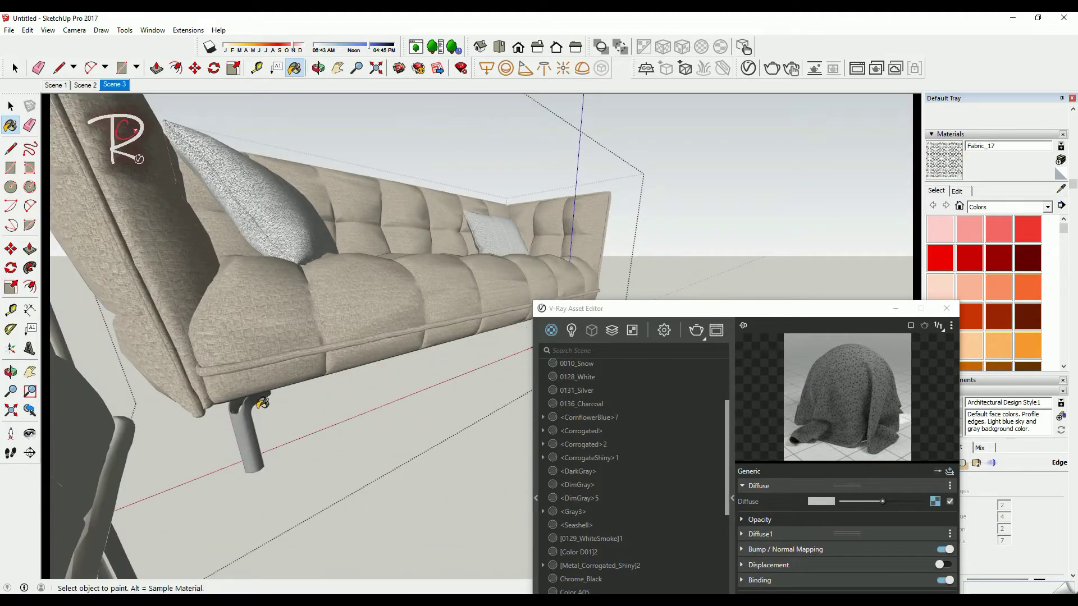
{"action": "key", "text": "super"}
{"action": "key", "text": "super"}
{"action": "left_click", "coordinate": [256, 422], "text": "alt"}
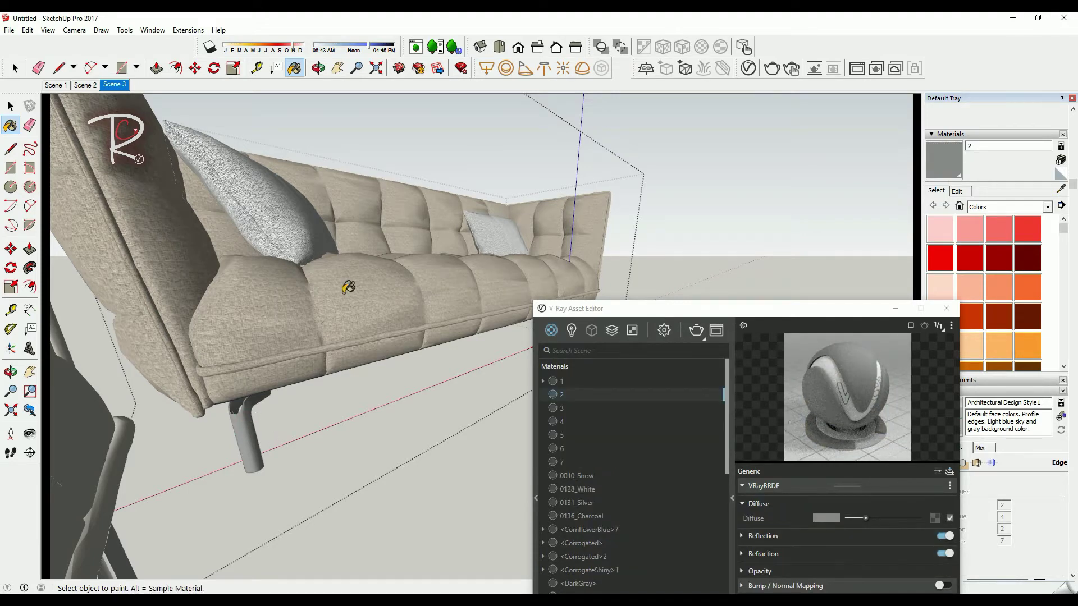
{"action": "middle_click_drag", "start_coordinate": [348, 287], "coordinate": [332, 392]}
{"action": "left_click", "coordinate": [763, 536]}
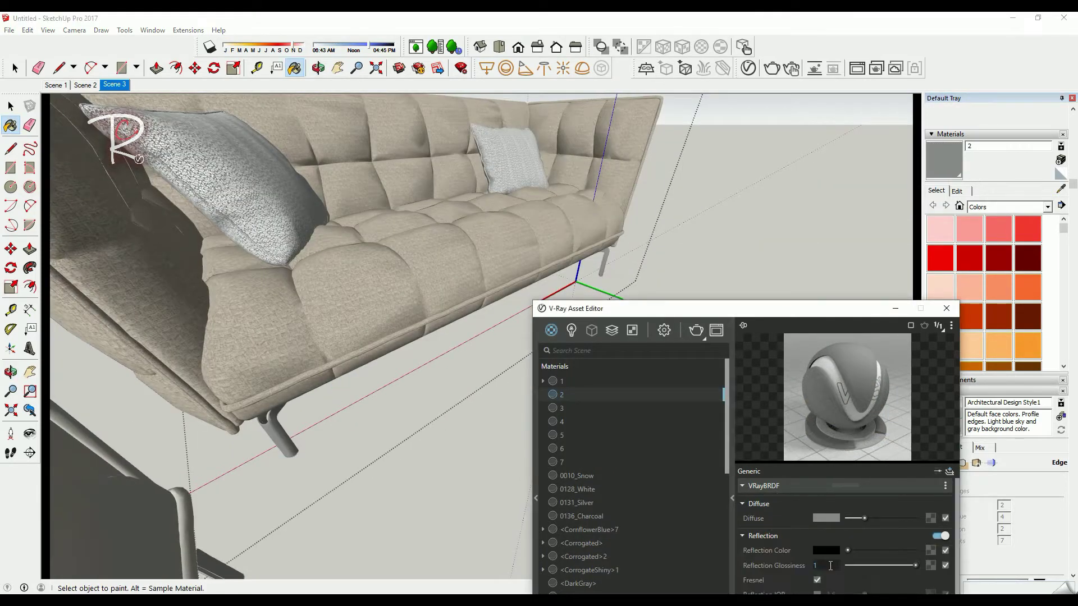
{"action": "left_click_drag", "start_coordinate": [771, 311], "coordinate": [773, 205]}
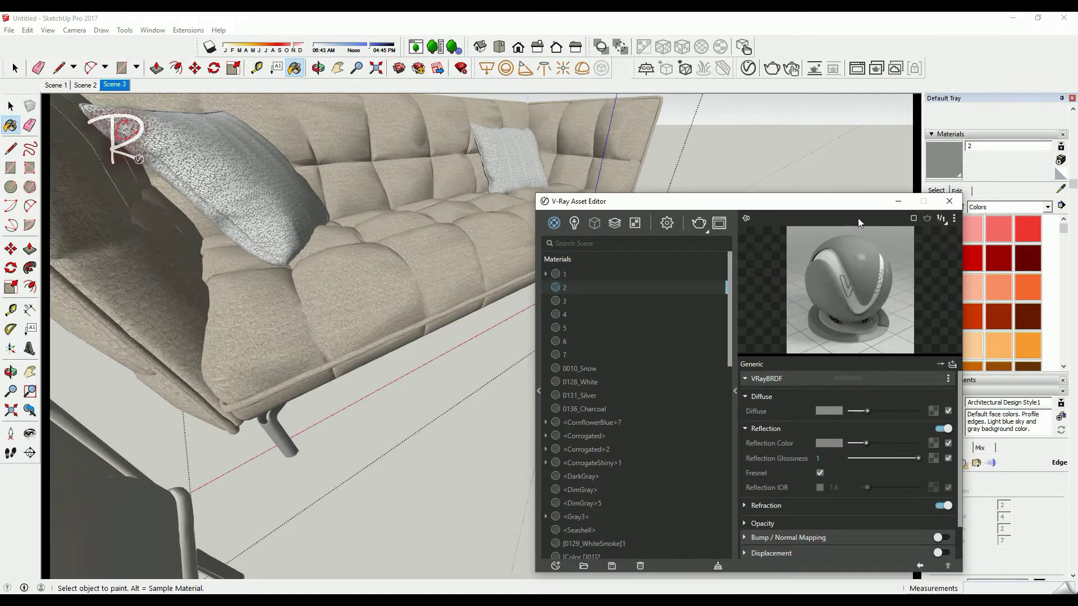
Step: Minimize the V-Ray Asset Editor and close the sofa component to return to the full room
{"action": "left_click", "coordinate": [893, 206]}
{"action": "mouse_move", "coordinate": [609, 317]}
{"action": "middle_mouse_down"}
{"action": "mouse_move", "coordinate": [577, 337]}
{"action": "mouse_move", "coordinate": [522, 315]}
{"action": "mouse_move", "coordinate": [503, 330]}
{"action": "mouse_move", "coordinate": [483, 325]}
{"action": "middle_mouse_up"}
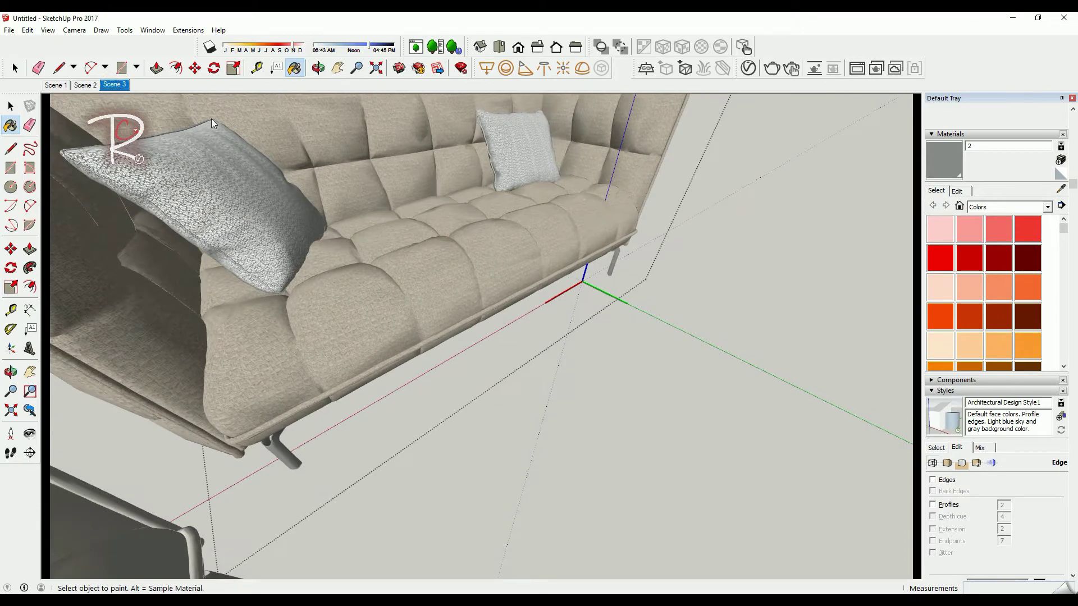
{"action": "scroll", "coordinate": [212, 123], "scroll_direction": "down", "scroll_amount": 5}
{"action": "scroll", "coordinate": [469, 284], "scroll_direction": "down", "scroll_amount": 2}
{"action": "key", "text": "space"}
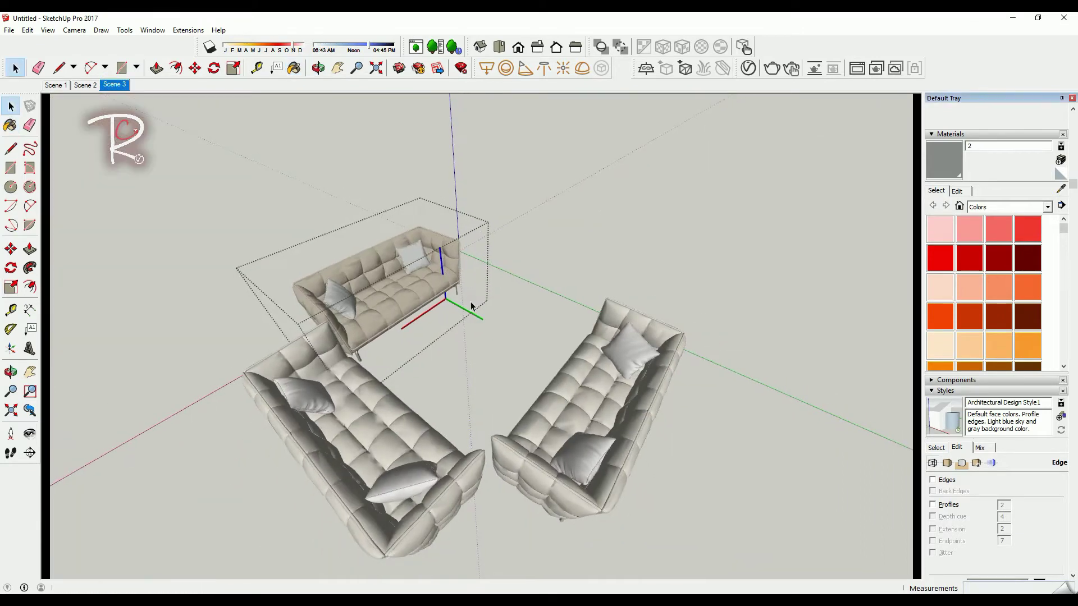
{"action": "key", "text": "Escape"}
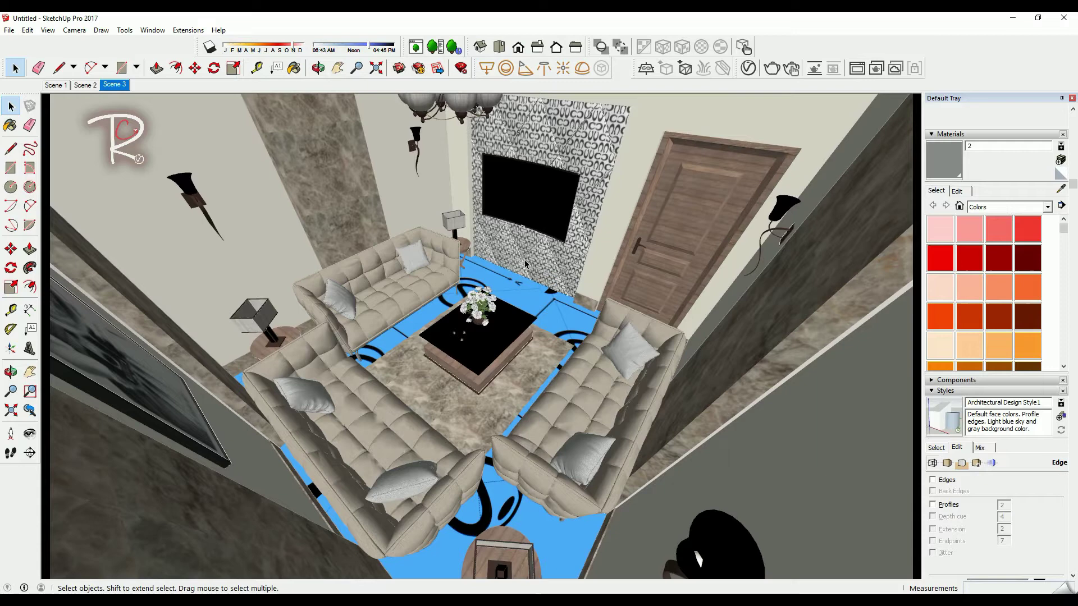
Step: Open the wall sconce by the door for editing and examine its glass shade and metal base materials in the V-Ray Asset Editor
{"action": "double_click", "coordinate": [779, 215]}
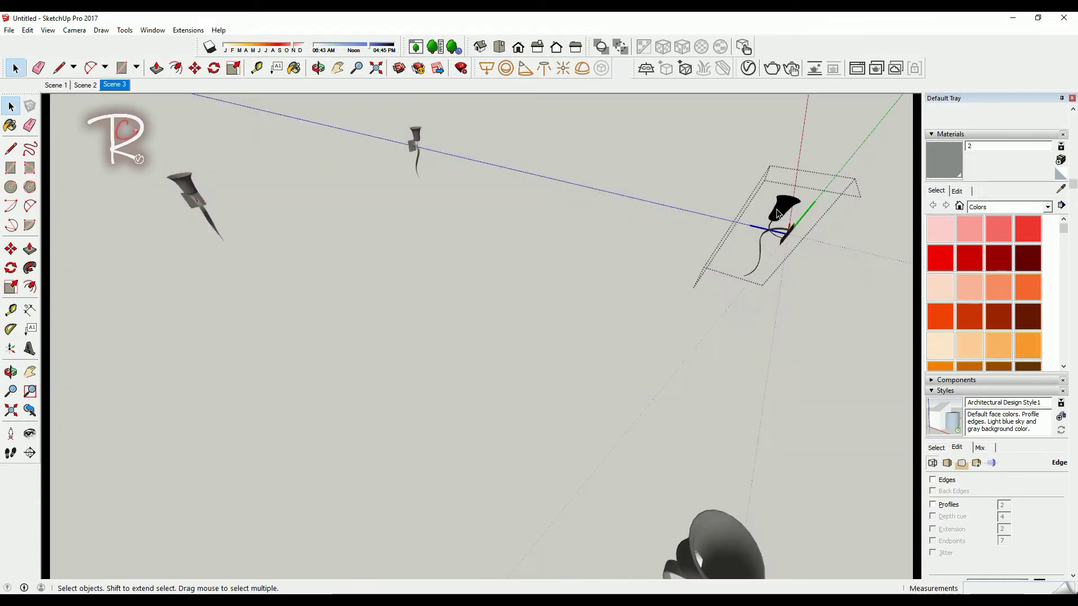
{"action": "middle_click_drag", "start_coordinate": [778, 215], "coordinate": [868, 167]}
{"action": "scroll", "coordinate": [681, 183], "scroll_direction": "up", "scroll_amount": 5}
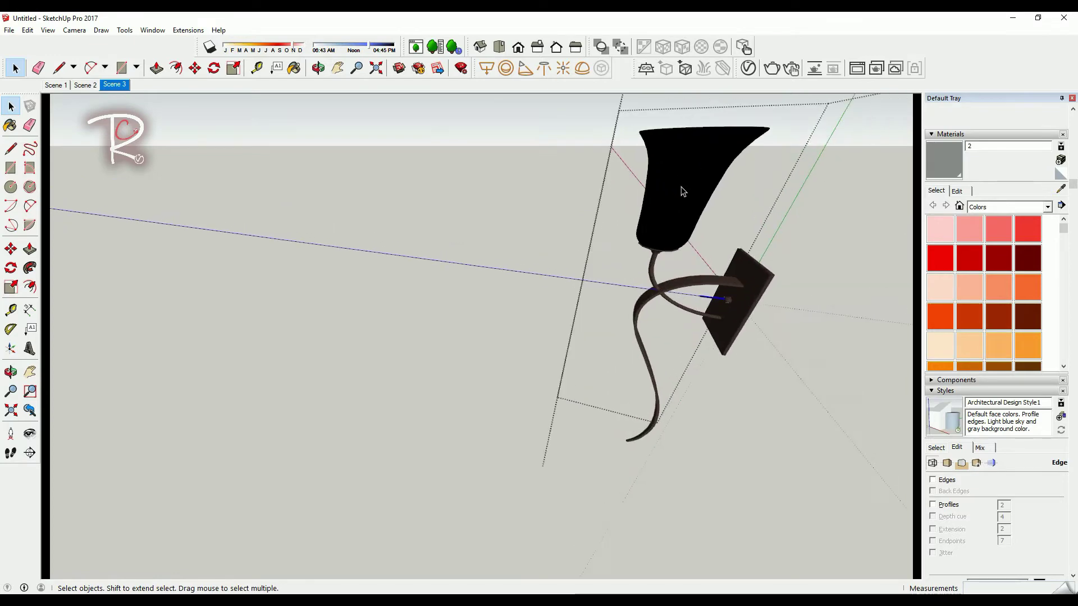
{"action": "key", "text": "b"}
{"action": "left_click", "coordinate": [693, 177], "text": "alt"}
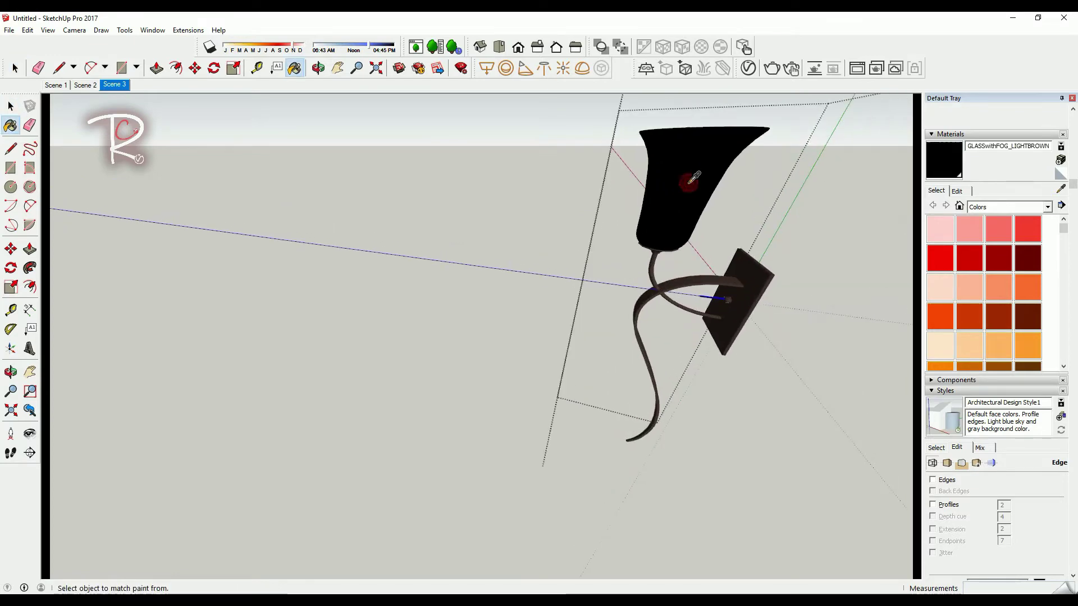
{"action": "left_click", "coordinate": [748, 68]}
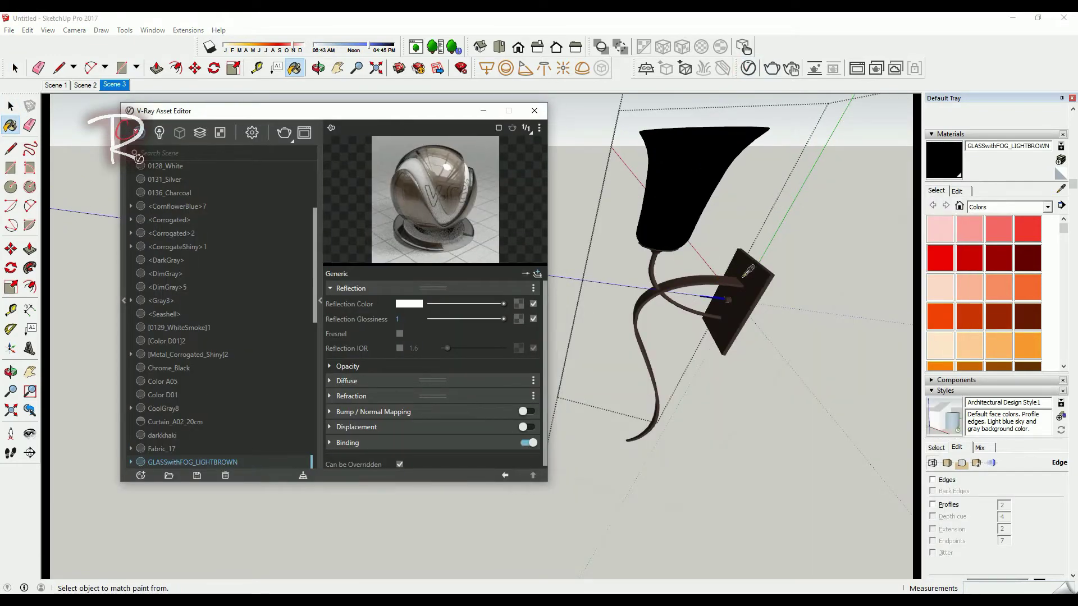
{"action": "left_click", "coordinate": [756, 265], "text": "alt"}
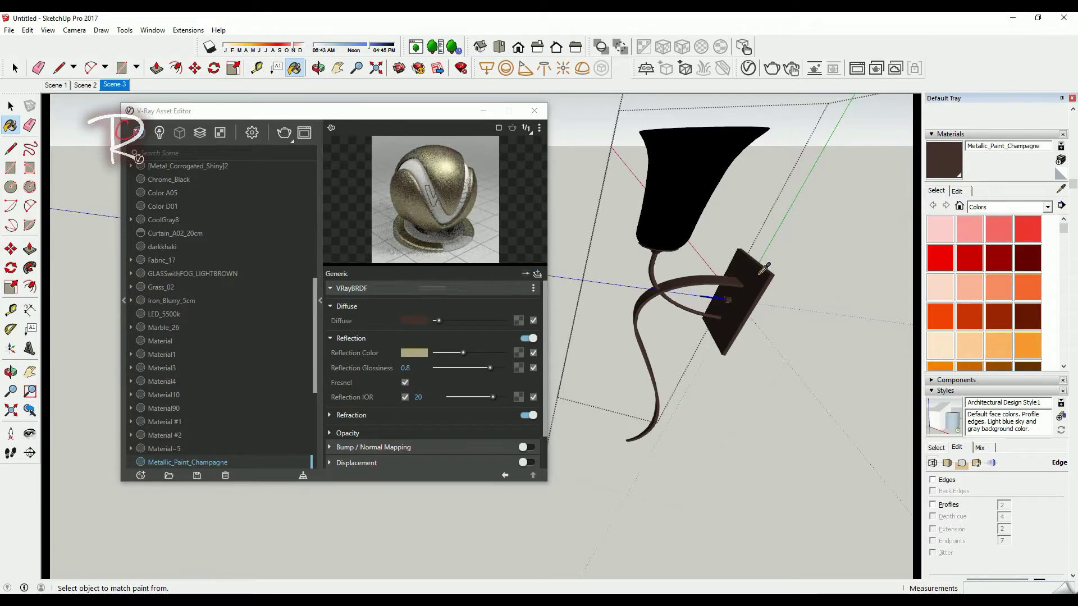
{"action": "key", "text": "space"}
{"action": "left_click", "coordinate": [115, 84]}
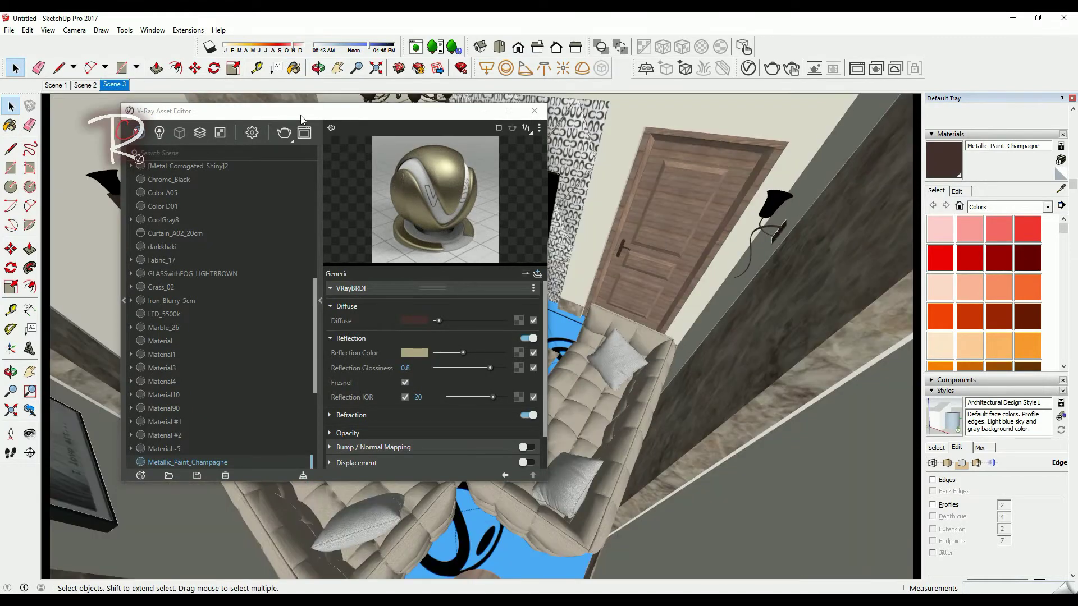
Step: Open the marble wall panel behind the sofa and sample its Marble_26 material
{"action": "left_click_drag", "start_coordinate": [307, 110], "coordinate": [645, 200]}
{"action": "middle_click_drag", "start_coordinate": [334, 209], "coordinate": [193, 366]}
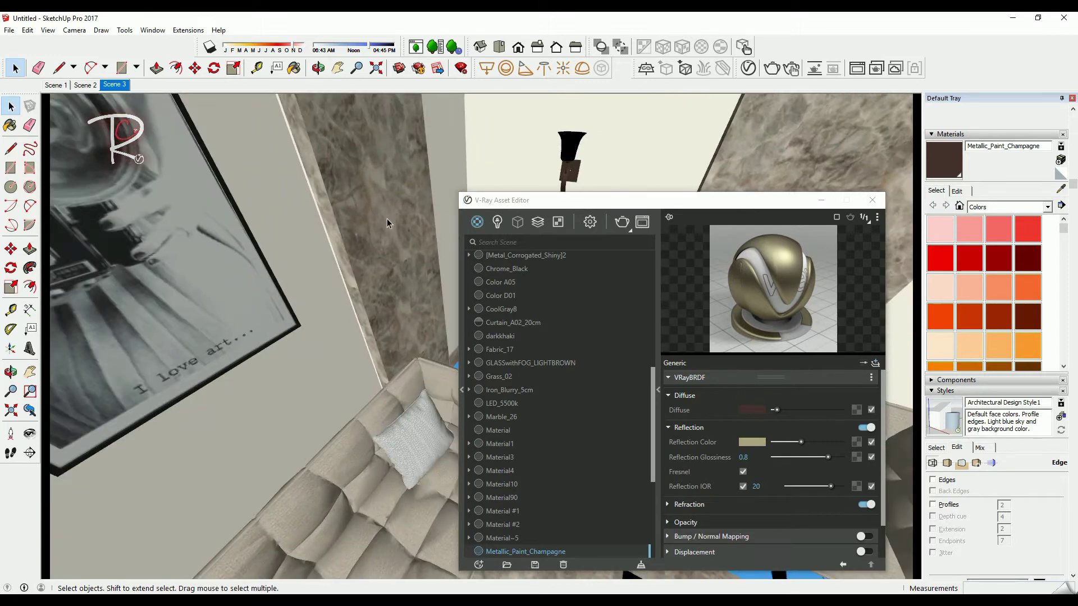
{"action": "double_click", "coordinate": [374, 221]}
{"action": "scroll", "coordinate": [331, 224], "scroll_direction": "up", "scroll_amount": 4}
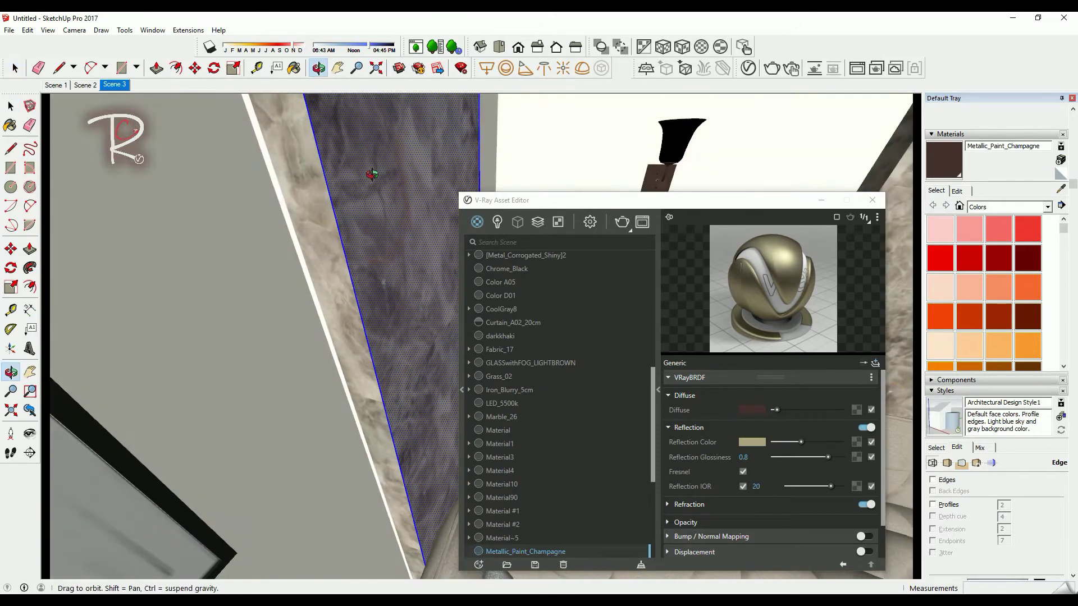
{"action": "key", "text": "b"}
{"action": "left_click", "coordinate": [286, 187], "text": "alt"}
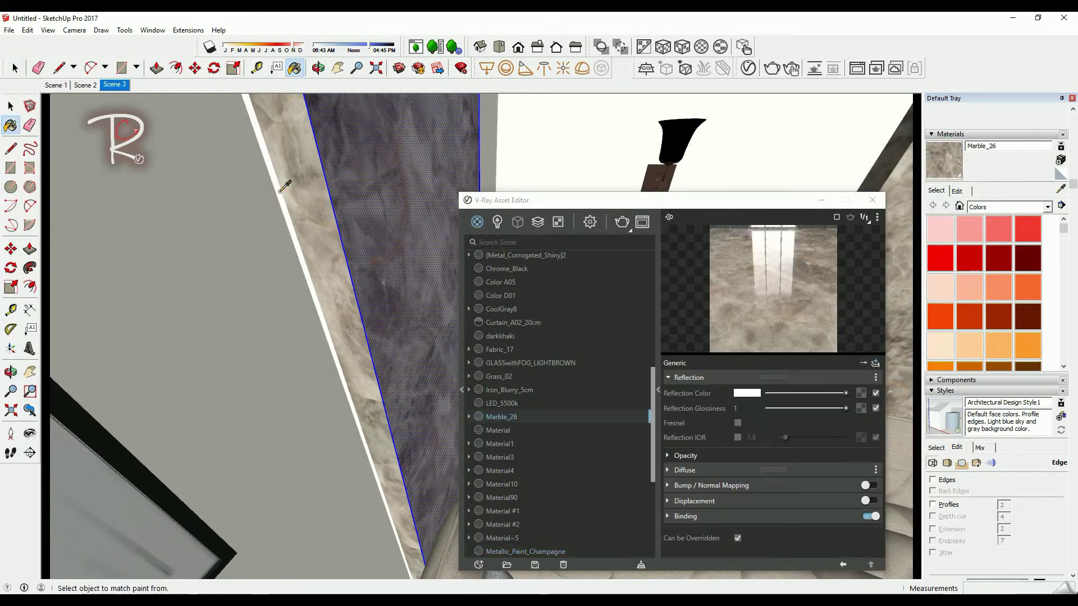
Step: Sample the LED_5500k light strip beside the marble panel and set its emissive color to warm cream: R 1, G 0.95, B 0.85
{"action": "left_click", "coordinate": [283, 187], "text": "alt"}
{"action": "scroll", "coordinate": [271, 175], "scroll_direction": "up", "scroll_amount": 2}
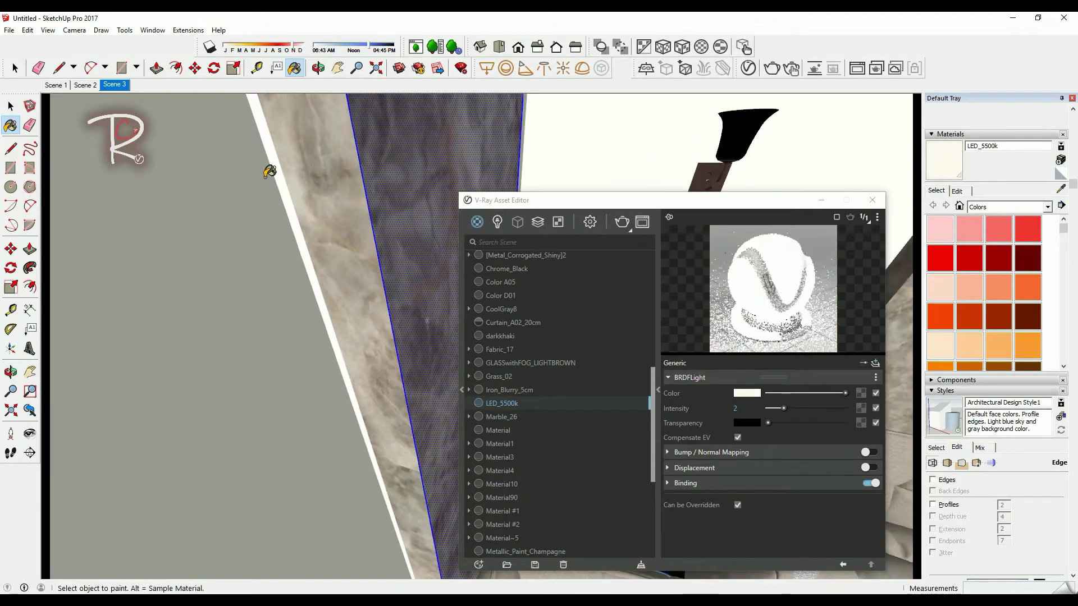
{"action": "scroll", "coordinate": [283, 175], "scroll_direction": "down", "scroll_amount": 1}
{"action": "scroll", "coordinate": [322, 189], "scroll_direction": "down", "scroll_amount": 1}
{"action": "left_click", "coordinate": [747, 407]}
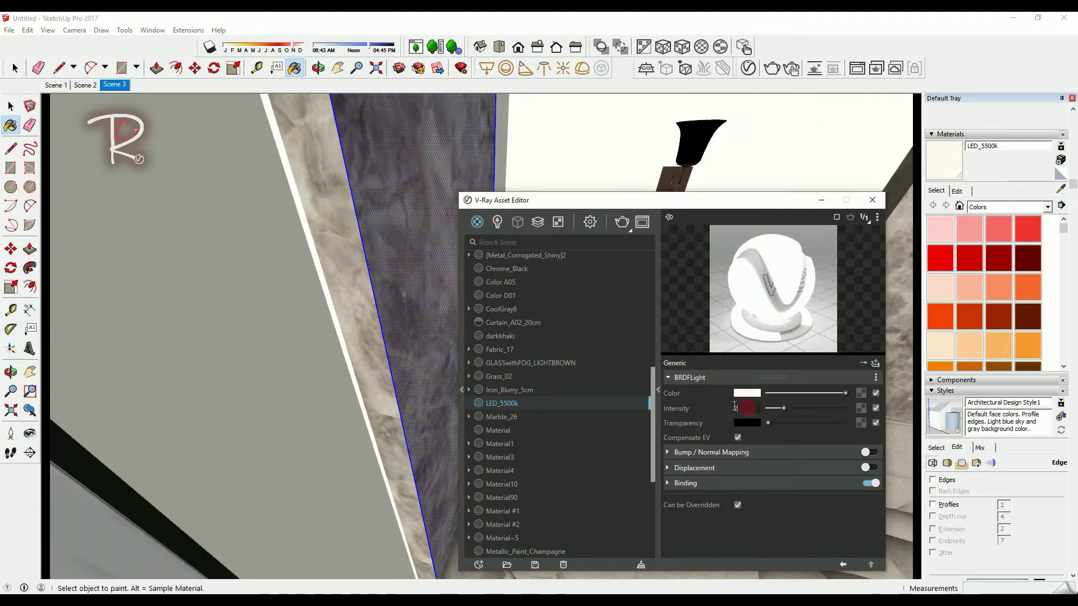
{"action": "left_click", "coordinate": [746, 393]}
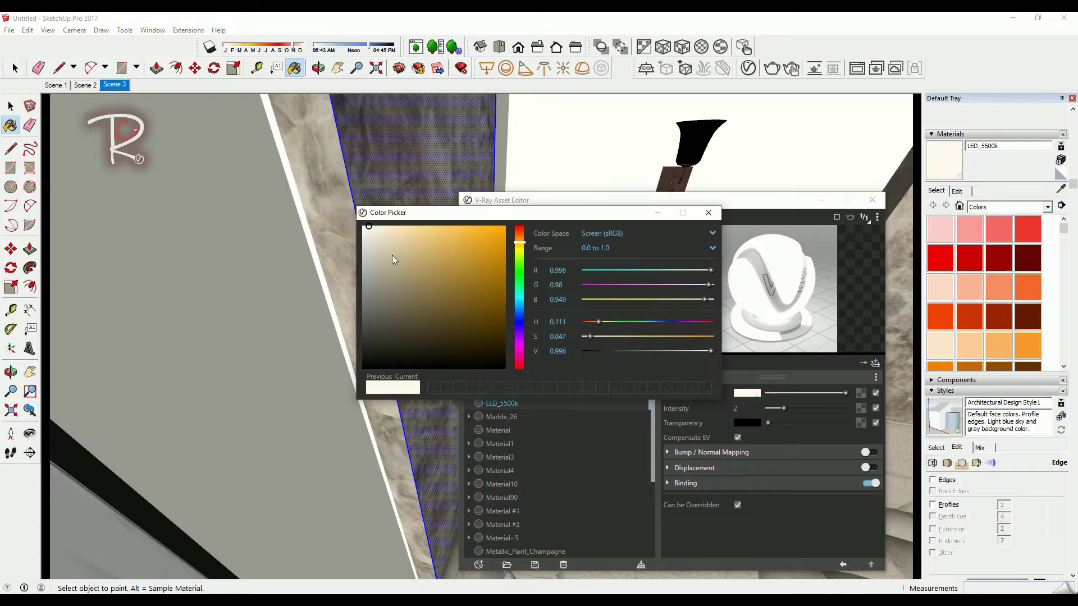
{"action": "left_click", "coordinate": [709, 213]}
{"action": "double_click", "coordinate": [740, 405]}
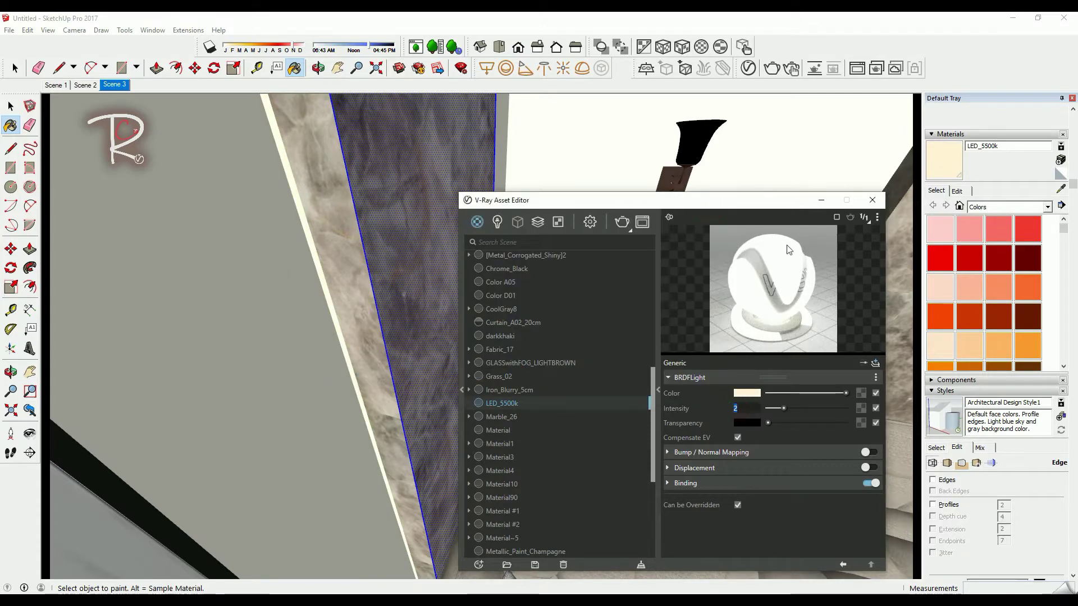
Step: Examine the chandelier's shade, metal body and thin arm materials and the ceiling's paint material by sampling each one
{"action": "mouse_move", "coordinate": [320, 224]}
{"action": "middle_mouse_down"}
{"action": "mouse_move", "coordinate": [432, 330]}
{"action": "mouse_move", "coordinate": [305, 306]}
{"action": "mouse_move", "coordinate": [225, 319]}
{"action": "mouse_move", "coordinate": [330, 314]}
{"action": "mouse_move", "coordinate": [260, 315]}
{"action": "mouse_move", "coordinate": [279, 432]}
{"action": "mouse_move", "coordinate": [185, 455]}
{"action": "mouse_move", "coordinate": [253, 488]}
{"action": "mouse_move", "coordinate": [289, 469]}
{"action": "mouse_move", "coordinate": [272, 345]}
{"action": "mouse_move", "coordinate": [364, 358]}
{"action": "mouse_move", "coordinate": [336, 241]}
{"action": "middle_mouse_up"}
{"action": "key", "text": "b"}
{"action": "key", "text": "alt"}
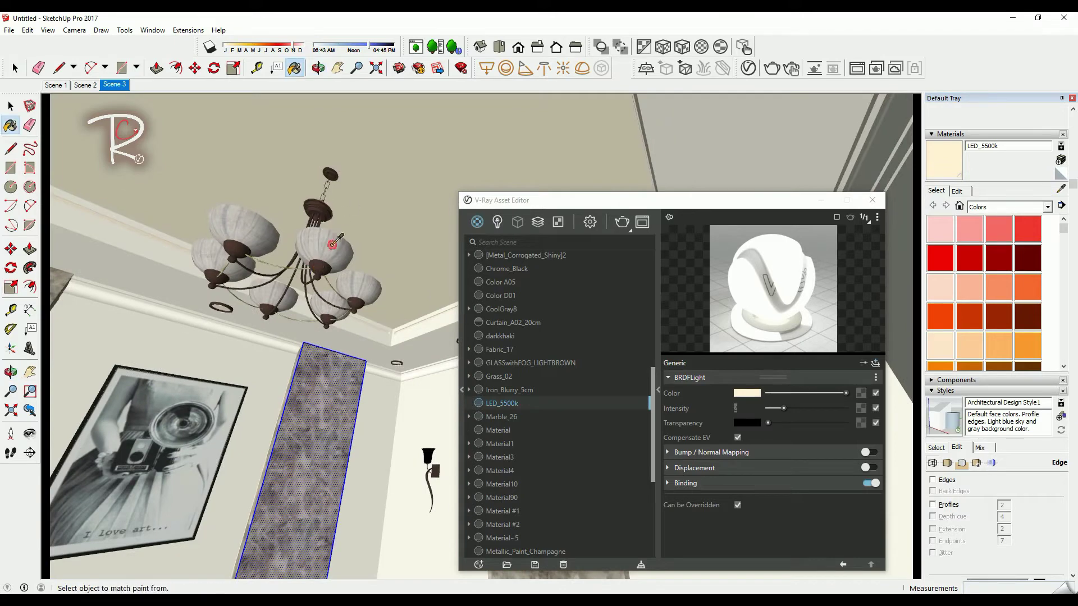
{"action": "left_click", "coordinate": [331, 244], "text": "alt"}
{"action": "left_click", "coordinate": [328, 201], "text": "alt"}
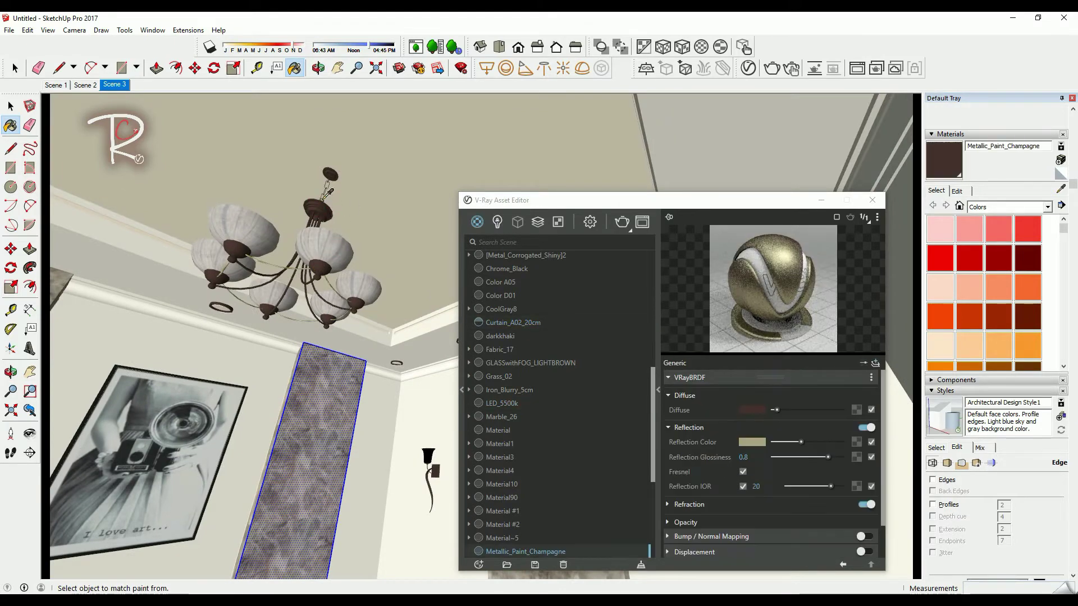
{"action": "scroll", "coordinate": [279, 249], "scroll_direction": "up", "scroll_amount": 6}
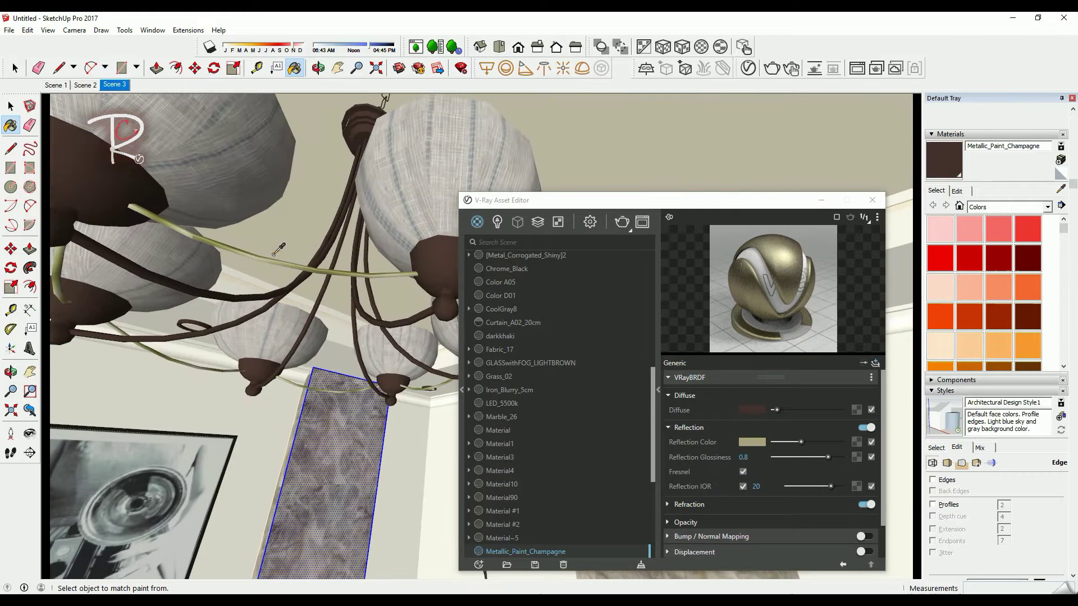
{"action": "left_click", "coordinate": [276, 258], "text": "alt"}
{"action": "scroll", "coordinate": [279, 253], "scroll_direction": "down", "scroll_amount": 5}
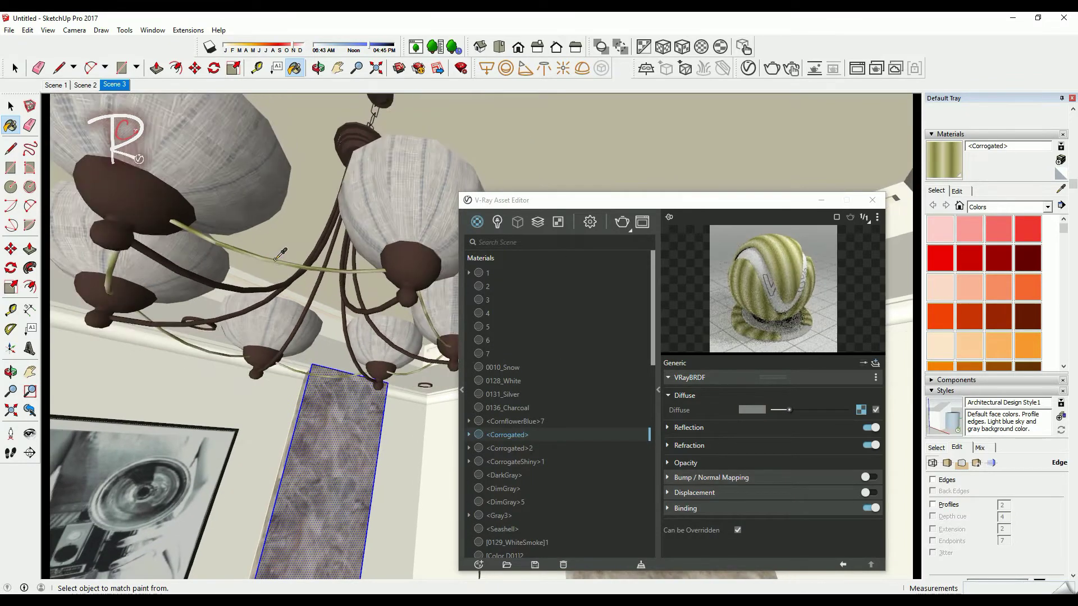
{"action": "left_click", "coordinate": [411, 147], "text": "alt"}
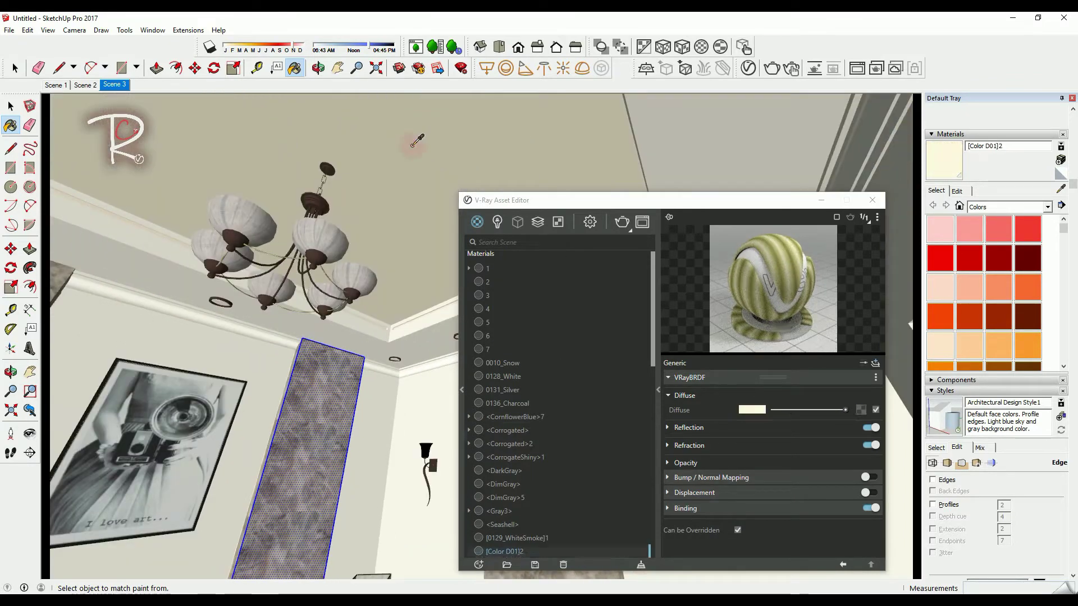
Step: Sample the ceiling spotlight's lit disc and metal ring to review their materials, and return to the Scene 3 view
{"action": "mouse_move", "coordinate": [132, 203]}
{"action": "middle_mouse_down"}
{"action": "mouse_move", "coordinate": [125, 211]}
{"action": "mouse_move", "coordinate": [146, 212]}
{"action": "mouse_move", "coordinate": [188, 267]}
{"action": "mouse_move", "coordinate": [285, 278]}
{"action": "mouse_move", "coordinate": [334, 197]}
{"action": "mouse_move", "coordinate": [202, 243]}
{"action": "mouse_move", "coordinate": [272, 267]}
{"action": "middle_mouse_up"}
{"action": "left_click", "coordinate": [275, 277], "text": "alt"}
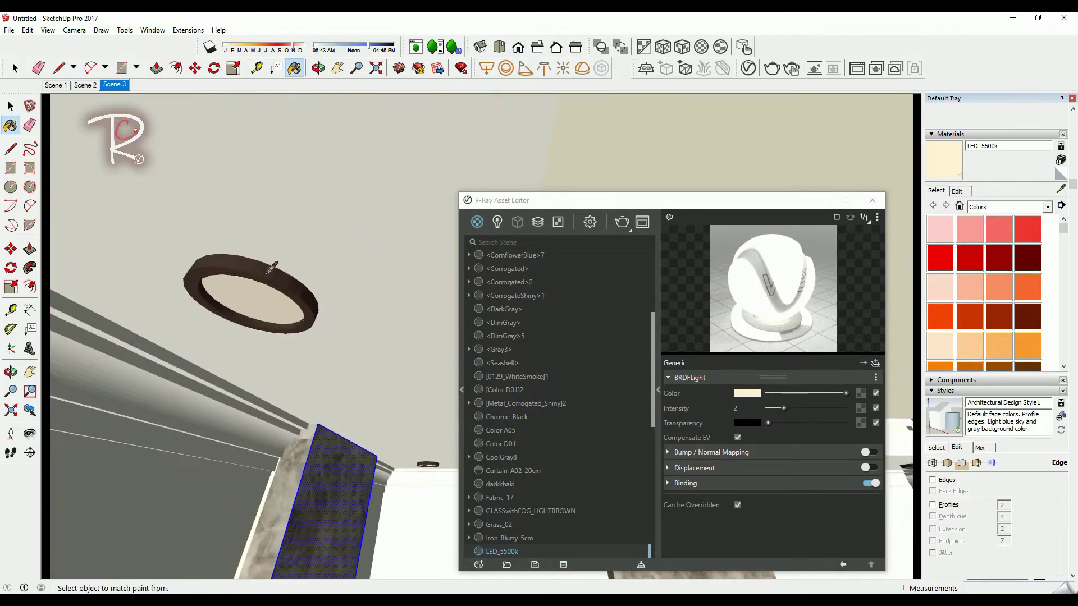
{"action": "left_click", "coordinate": [272, 267], "text": "alt"}
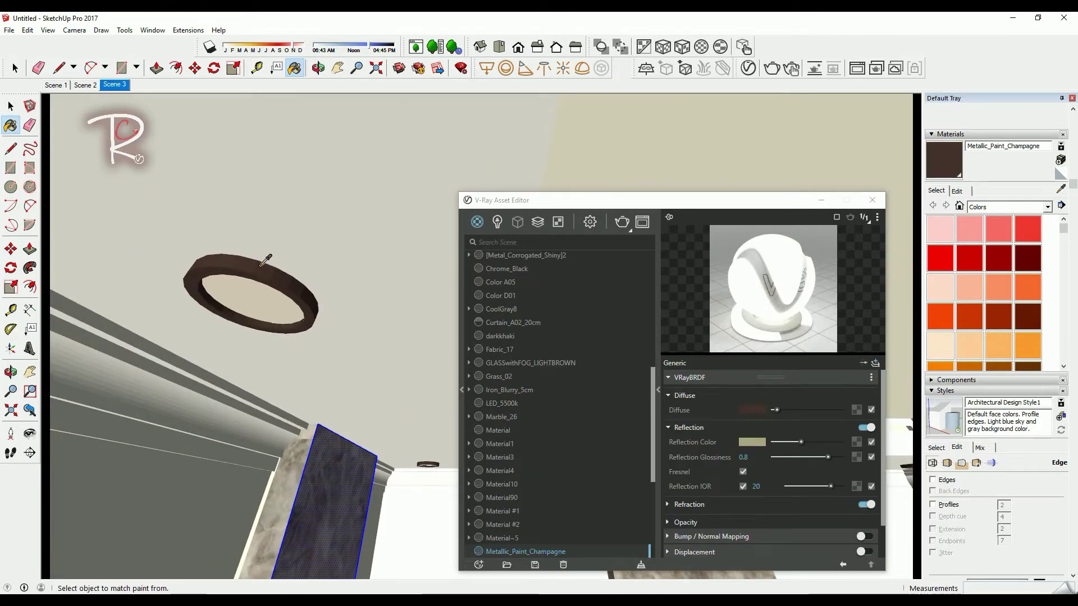
{"action": "mouse_move", "coordinate": [293, 289]}
{"action": "middle_mouse_down"}
{"action": "mouse_move", "coordinate": [344, 187]}
{"action": "mouse_move", "coordinate": [289, 259]}
{"action": "middle_mouse_up"}
{"action": "left_click", "coordinate": [274, 267], "text": "alt"}
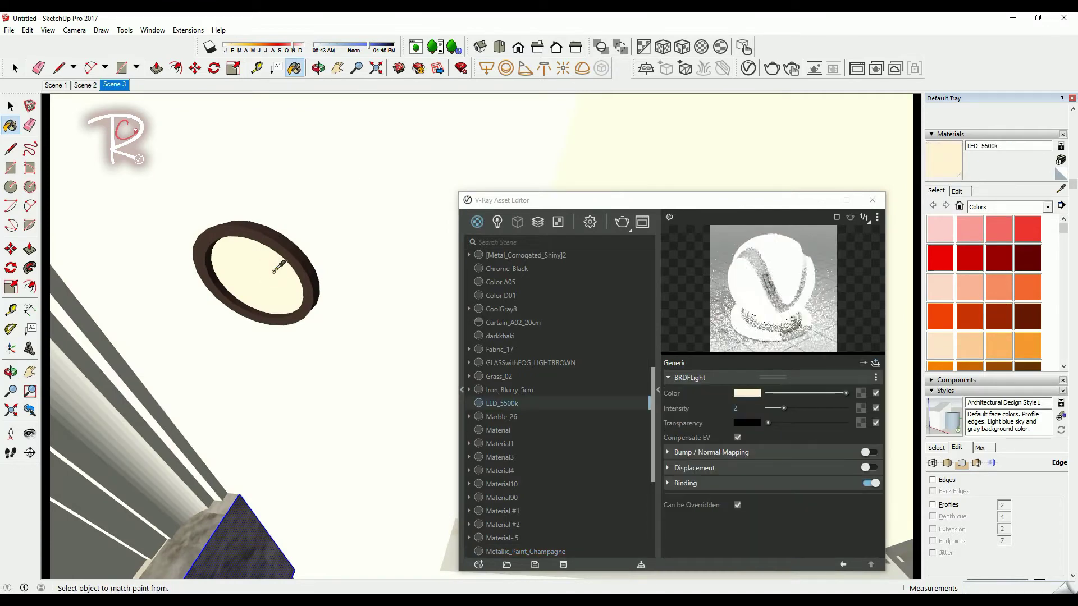
{"action": "mouse_move", "coordinate": [327, 318]}
{"action": "middle_mouse_down"}
{"action": "mouse_move", "coordinate": [292, 331]}
{"action": "mouse_move", "coordinate": [289, 406]}
{"action": "middle_mouse_up"}
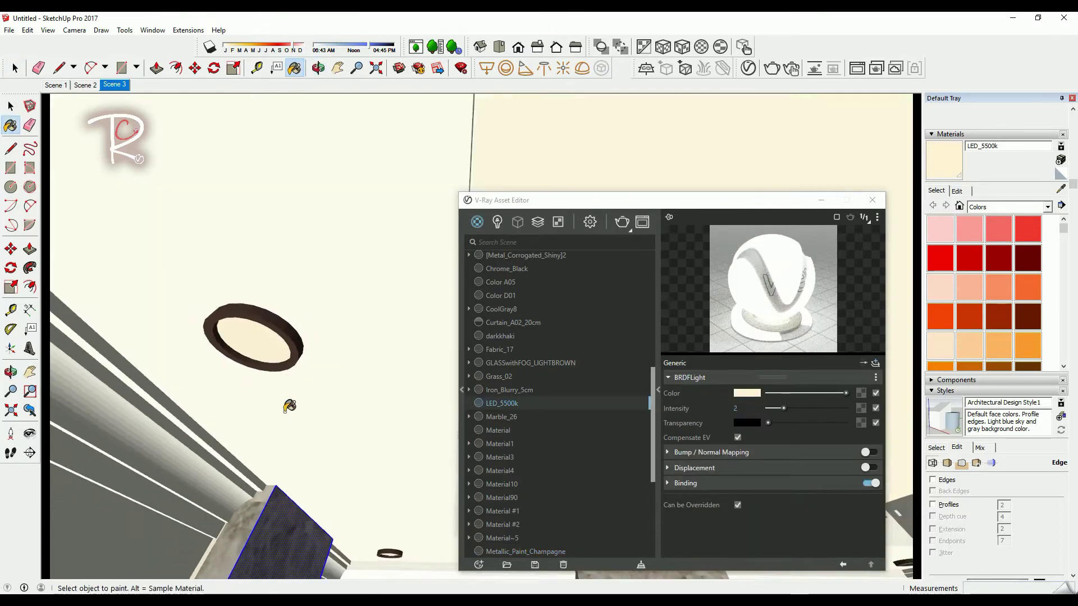
{"action": "left_click", "coordinate": [115, 86]}
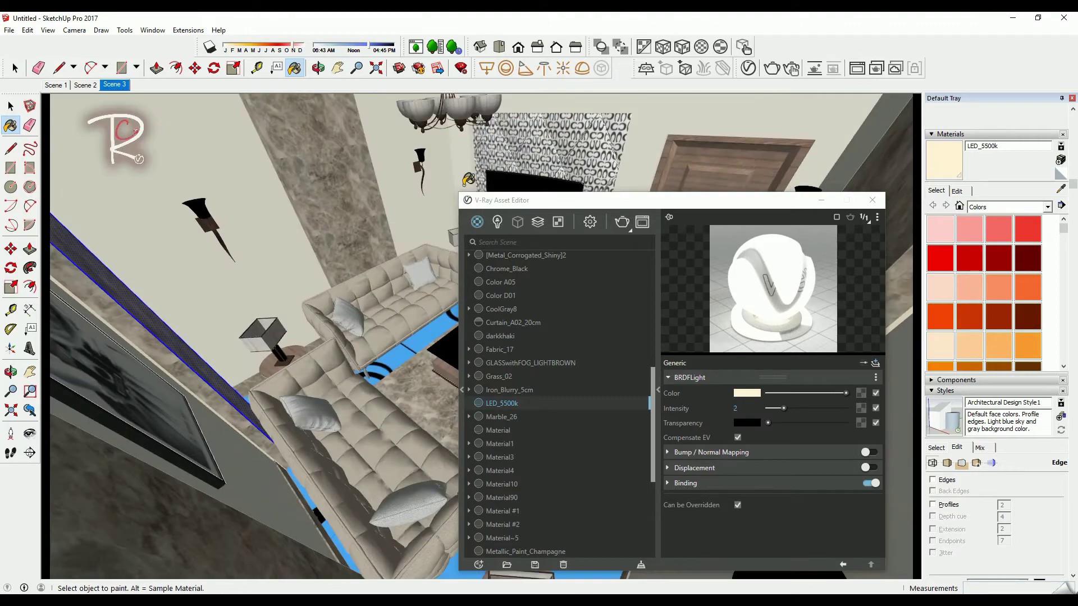
Step: Sample the wall-mounted TV's screen and frame to review their materials, and return to the Scene 3 view
{"action": "left_click_drag", "start_coordinate": [616, 207], "coordinate": [692, 399]}
{"action": "scroll", "coordinate": [594, 221], "scroll_direction": "up", "scroll_amount": 5}
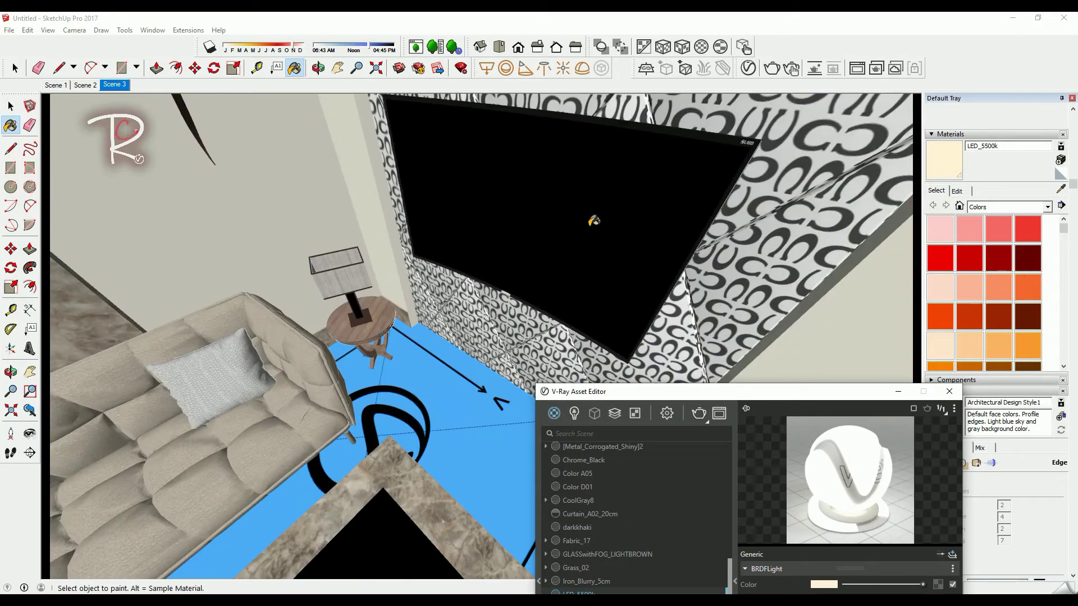
{"action": "left_click", "coordinate": [627, 210], "text": "alt"}
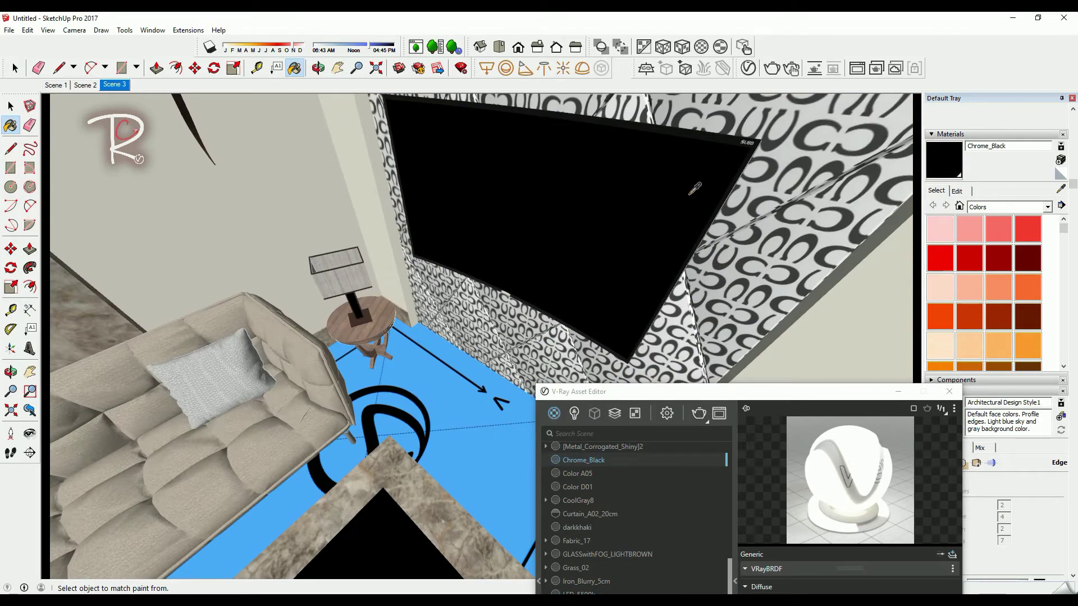
{"action": "middle_click_drag", "start_coordinate": [756, 130], "coordinate": [584, 150]}
{"action": "left_click", "coordinate": [804, 205], "text": "alt"}
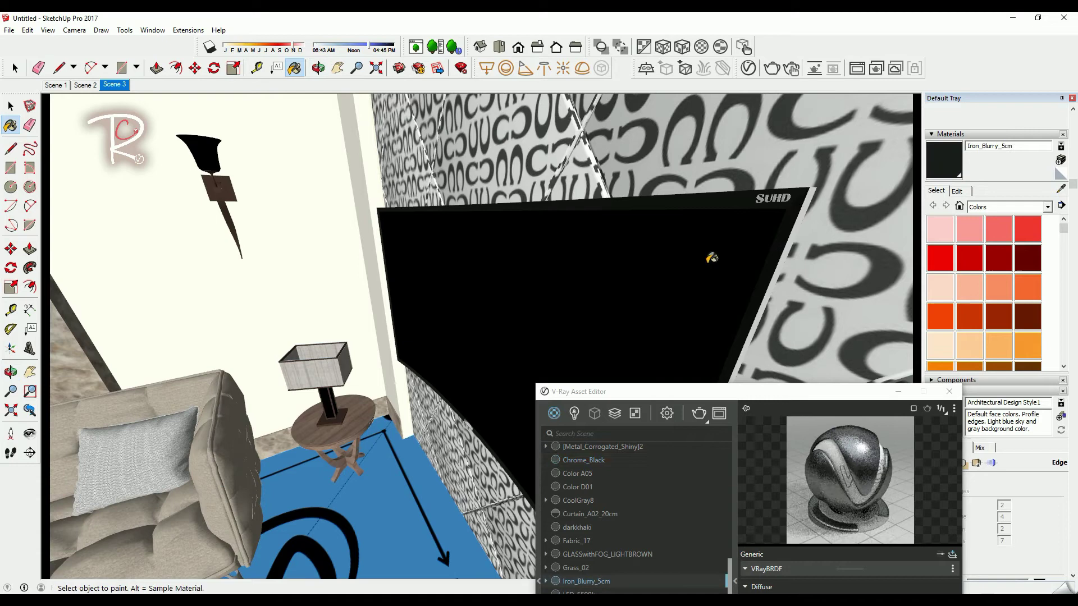
{"action": "left_click", "coordinate": [680, 252], "text": "alt"}
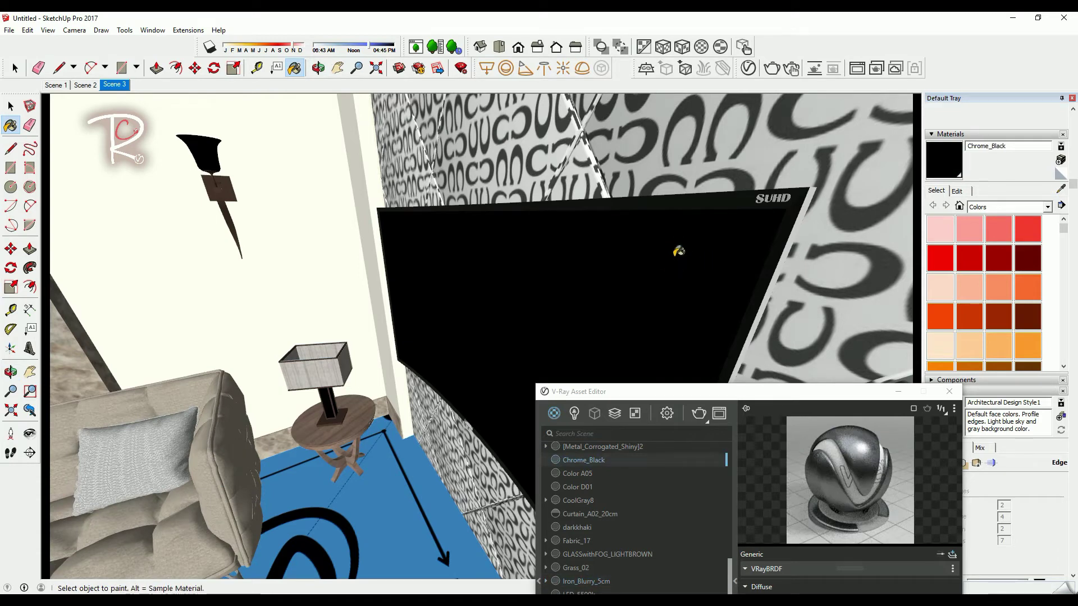
{"action": "left_click", "coordinate": [115, 85]}
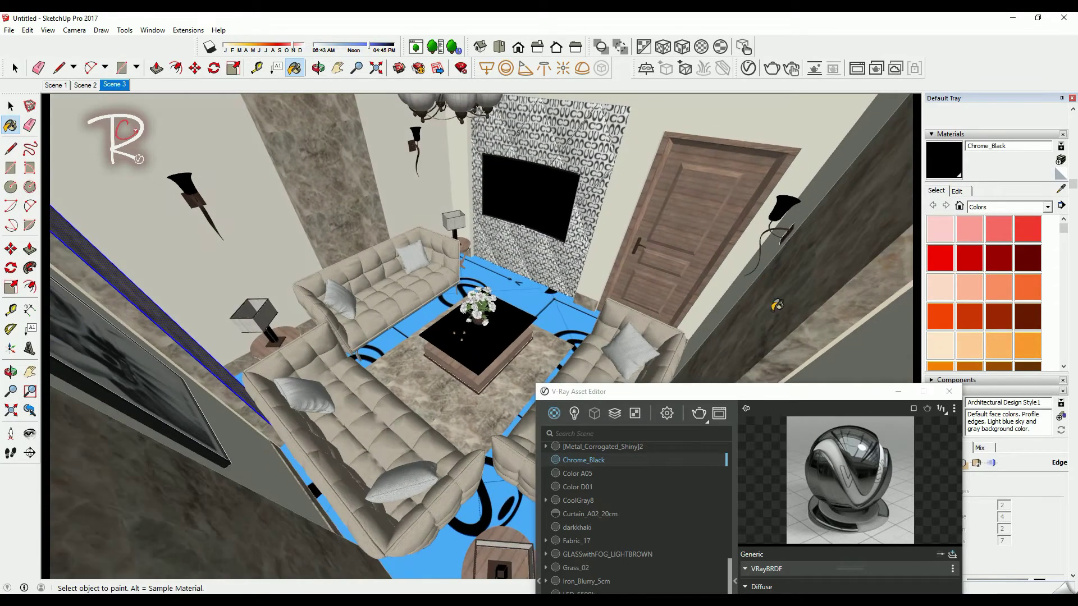
Step: Show the scene's lights in the V-Ray Asset Editor and display the V-Ray IES Light parameters beside the model
{"action": "left_click_drag", "start_coordinate": [878, 395], "coordinate": [736, 130]}
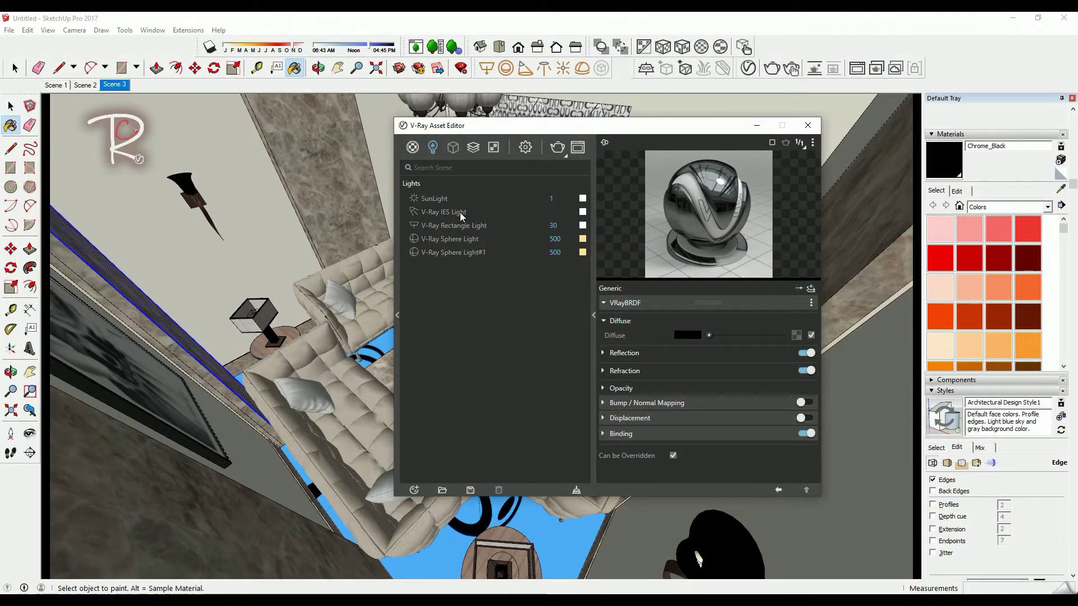
{"action": "left_click", "coordinate": [459, 213]}
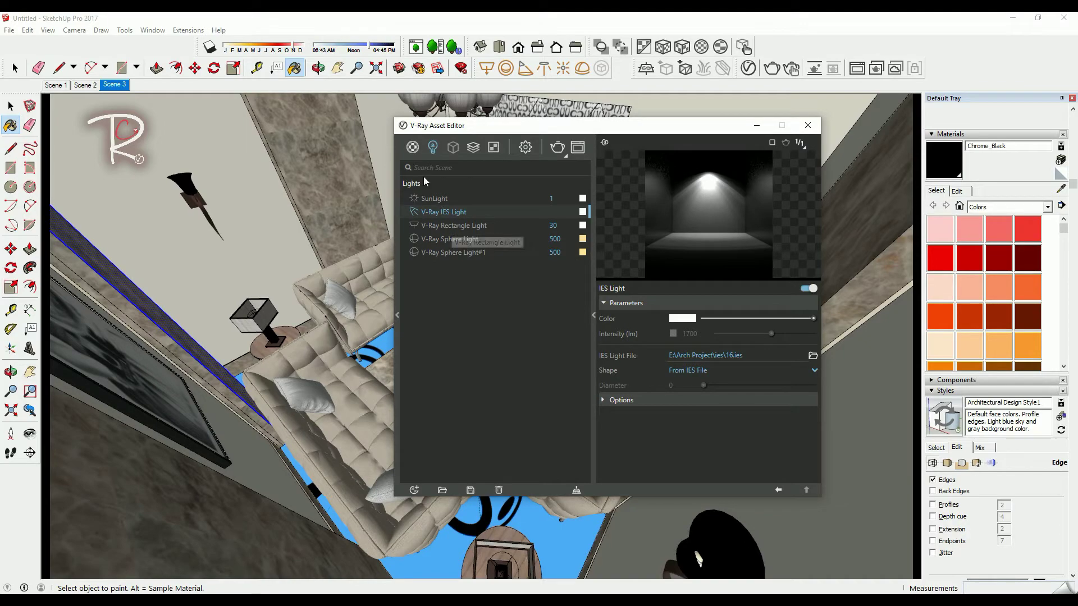
{"action": "left_click_drag", "start_coordinate": [439, 128], "coordinate": [704, 138]}
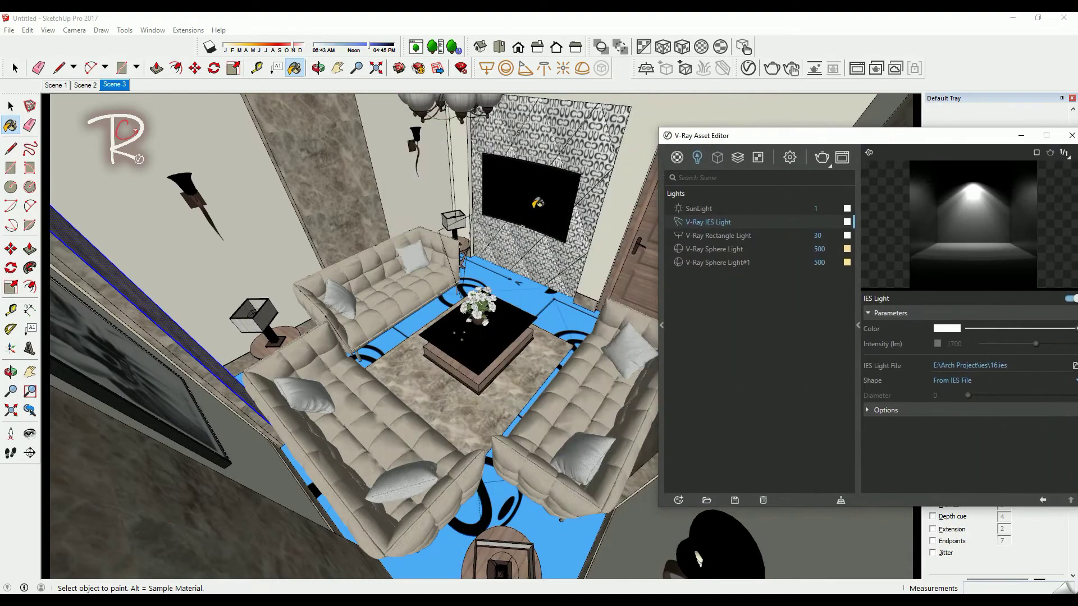
Step: Look up at the ceiling and examine the spotlights and their IES light symbols above the marble wall panel
{"action": "middle_click_drag", "start_coordinate": [473, 254], "coordinate": [460, 227]}
{"action": "scroll", "coordinate": [460, 228], "scroll_direction": "up", "scroll_amount": 5}
{"action": "left_click", "coordinate": [29, 433]}
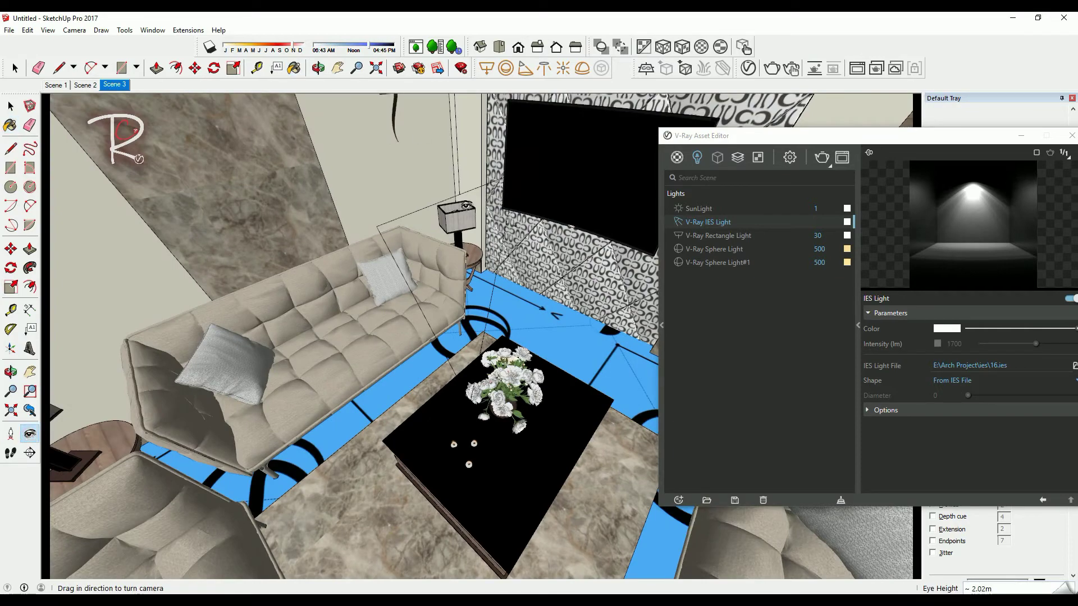
{"action": "left_click_drag", "start_coordinate": [527, 236], "coordinate": [527, 374]}
{"action": "left_click_drag", "start_coordinate": [349, 168], "coordinate": [337, 151]}
{"action": "left_click_drag", "start_coordinate": [505, 317], "coordinate": [435, 306]}
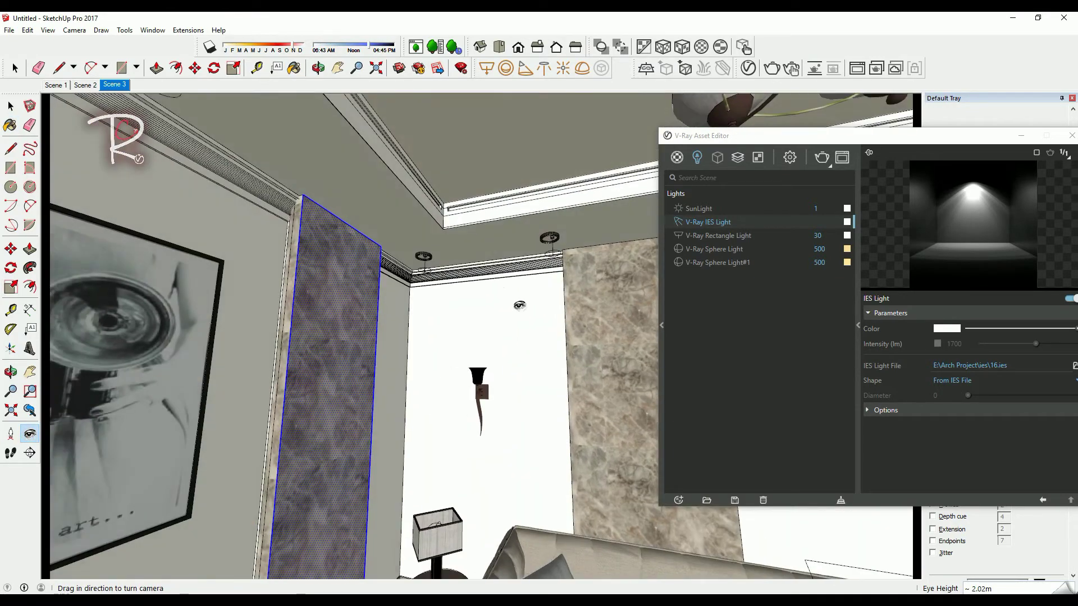
{"action": "middle_click_drag", "start_coordinate": [520, 306], "coordinate": [386, 302]}
{"action": "scroll", "coordinate": [512, 214], "scroll_direction": "up", "scroll_amount": 5}
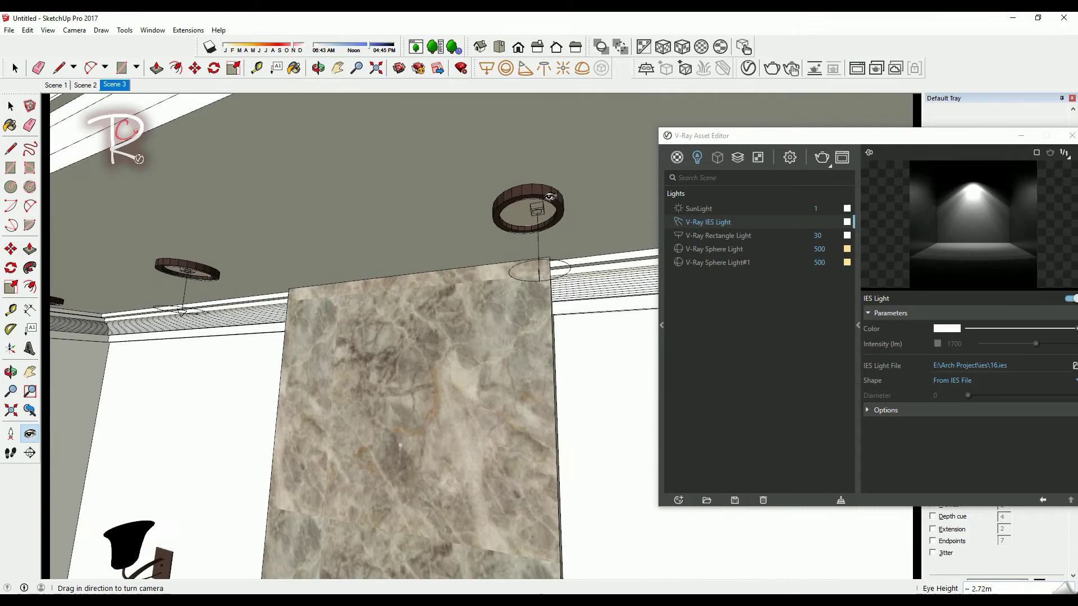
Step: Open the ceiling group and select the spotlight component that contains an IES light, near the ceiling's corner
{"action": "key", "text": "space"}
{"action": "left_click", "coordinate": [534, 205]}
{"action": "double_click", "coordinate": [547, 204]}
{"action": "scroll", "coordinate": [548, 203], "scroll_direction": "down", "scroll_amount": 10}
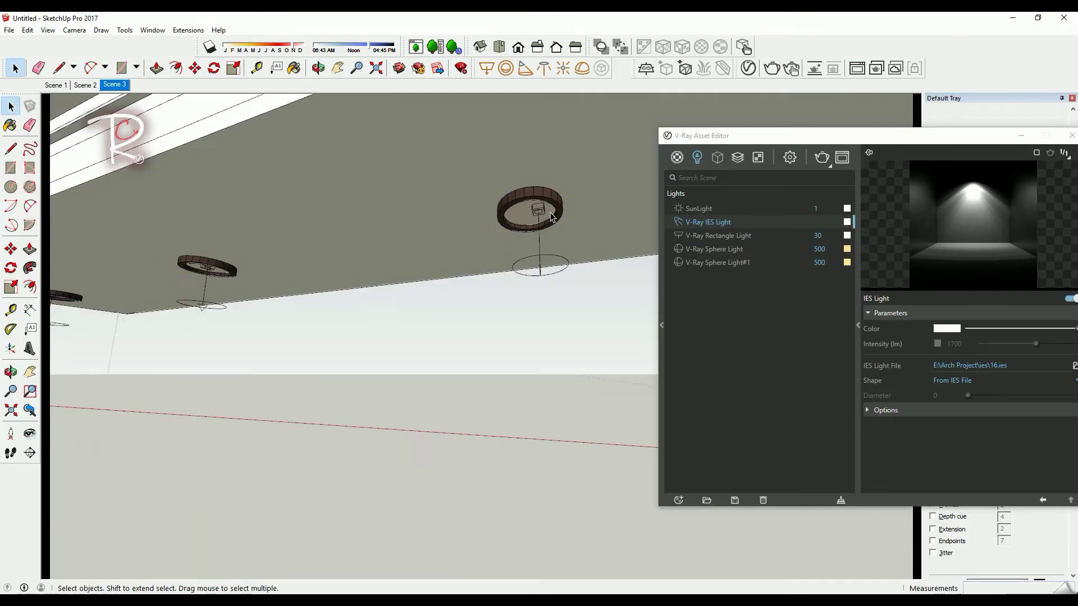
{"action": "middle_click_drag", "start_coordinate": [556, 203], "coordinate": [488, 247]}
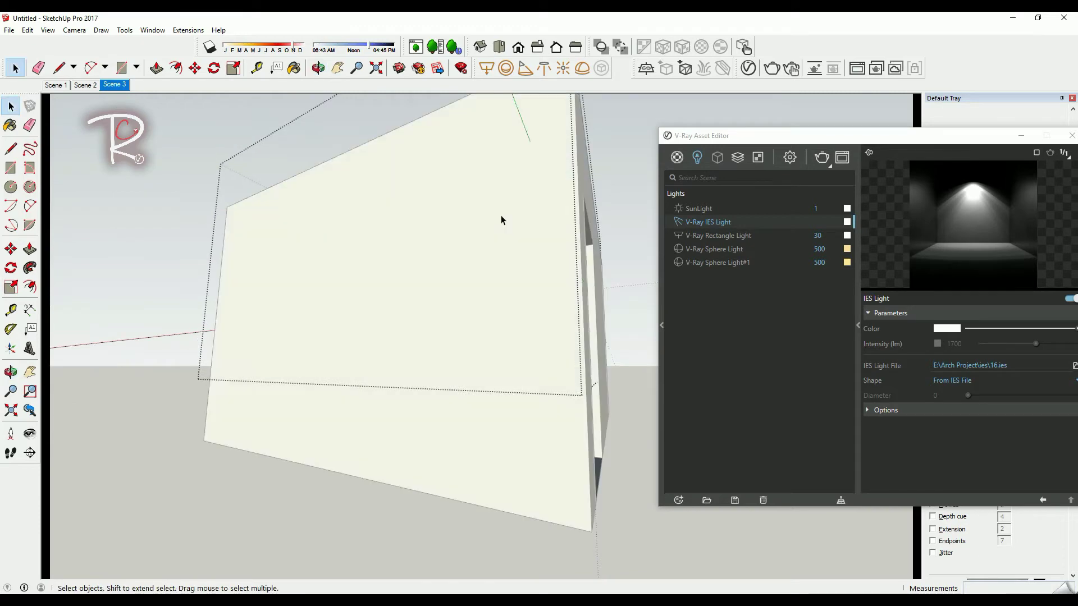
{"action": "scroll", "coordinate": [502, 218], "scroll_direction": "up", "scroll_amount": 4}
{"action": "left_click", "coordinate": [530, 122]}
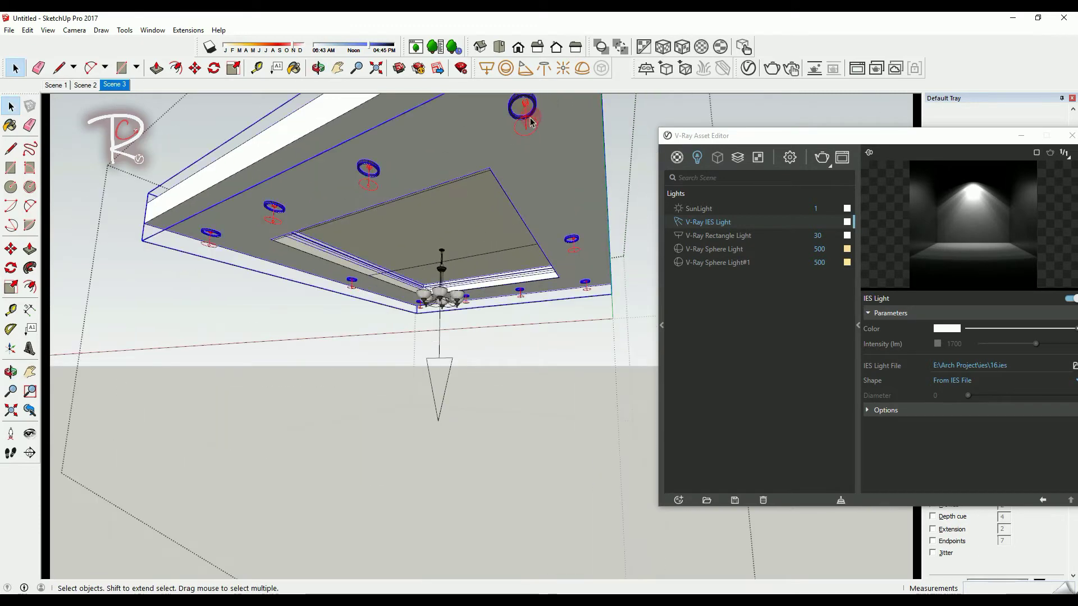
{"action": "double_click", "coordinate": [531, 119]}
{"action": "left_click", "coordinate": [534, 124]}
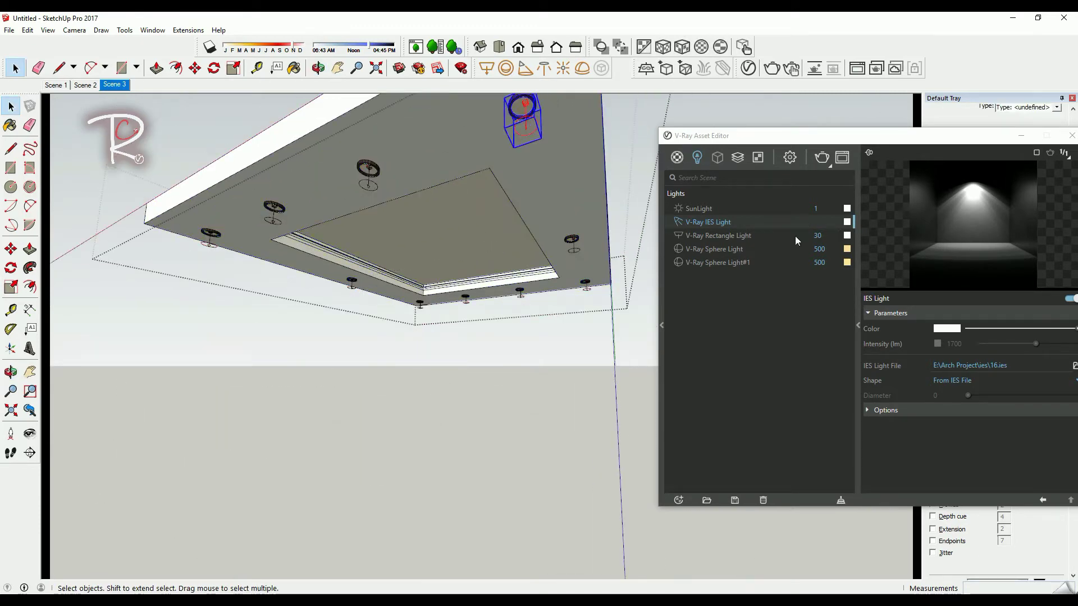
Step: Start the IES Light tool and browse the IES files available in the ies folder
{"action": "left_click_drag", "start_coordinate": [794, 140], "coordinate": [750, 107]}
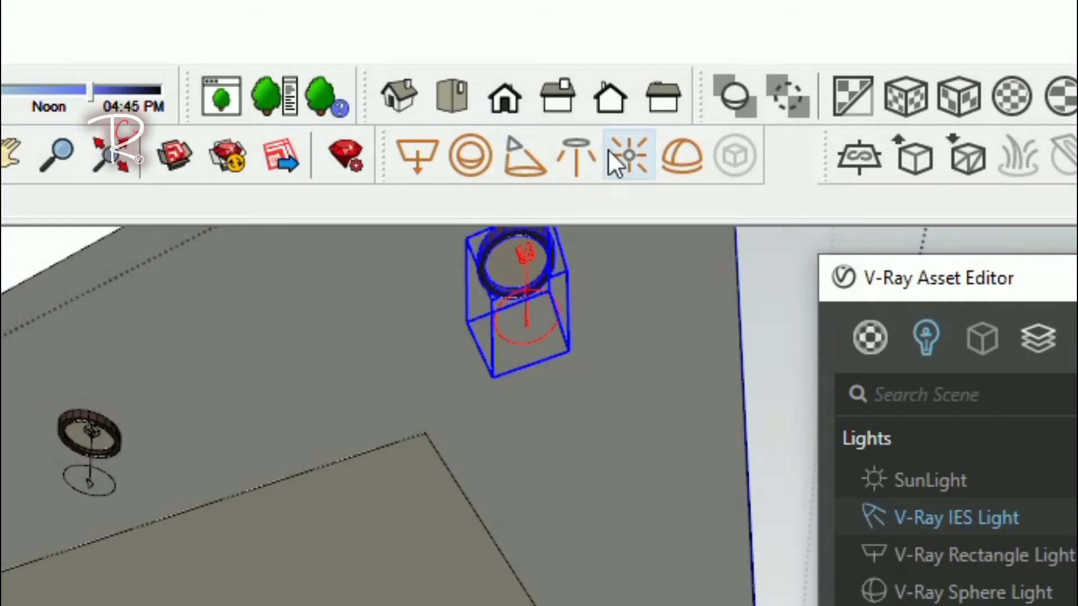
{"action": "left_click", "coordinate": [576, 164]}
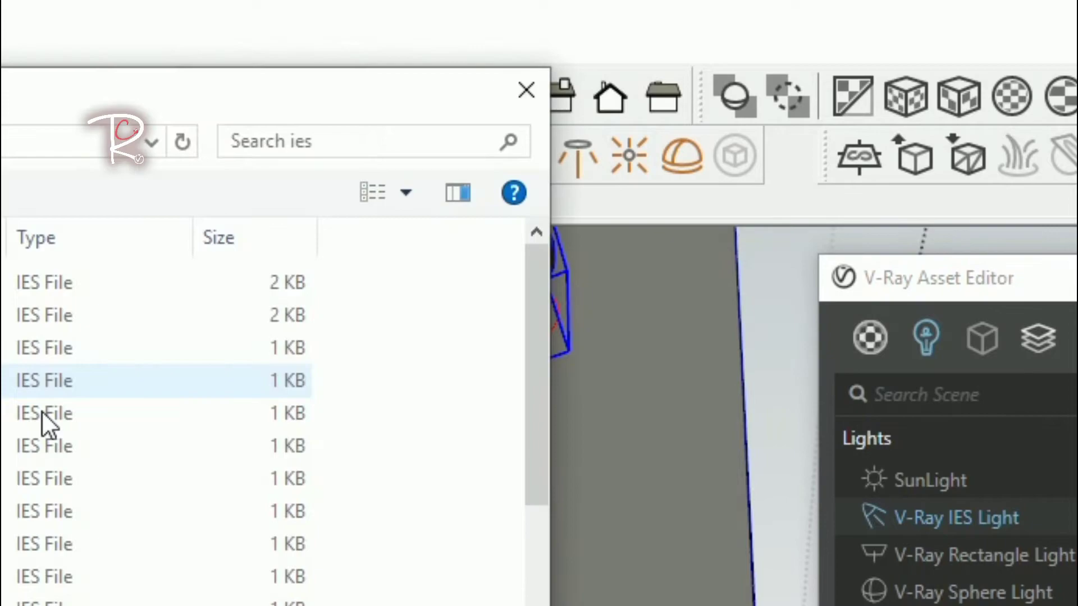
{"action": "scroll", "coordinate": [45, 423], "scroll_direction": "down", "scroll_amount": 1}
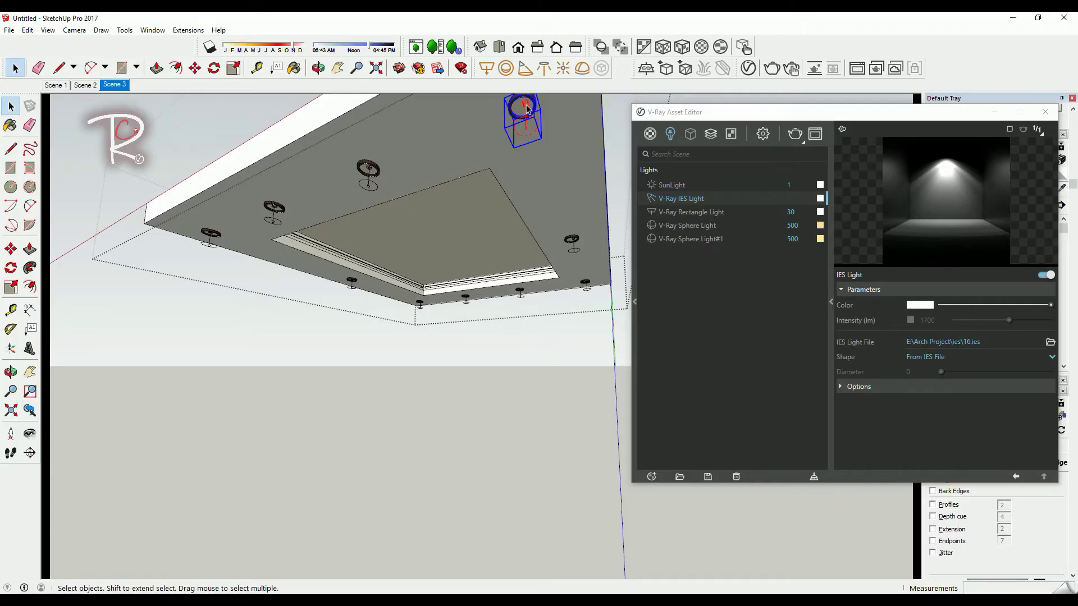
Step: Review the V-Ray IES Light's color, shape choices and shadow options, keeping the shape as From IES File
{"action": "left_click", "coordinate": [920, 306]}
{"action": "left_click", "coordinate": [708, 213]}
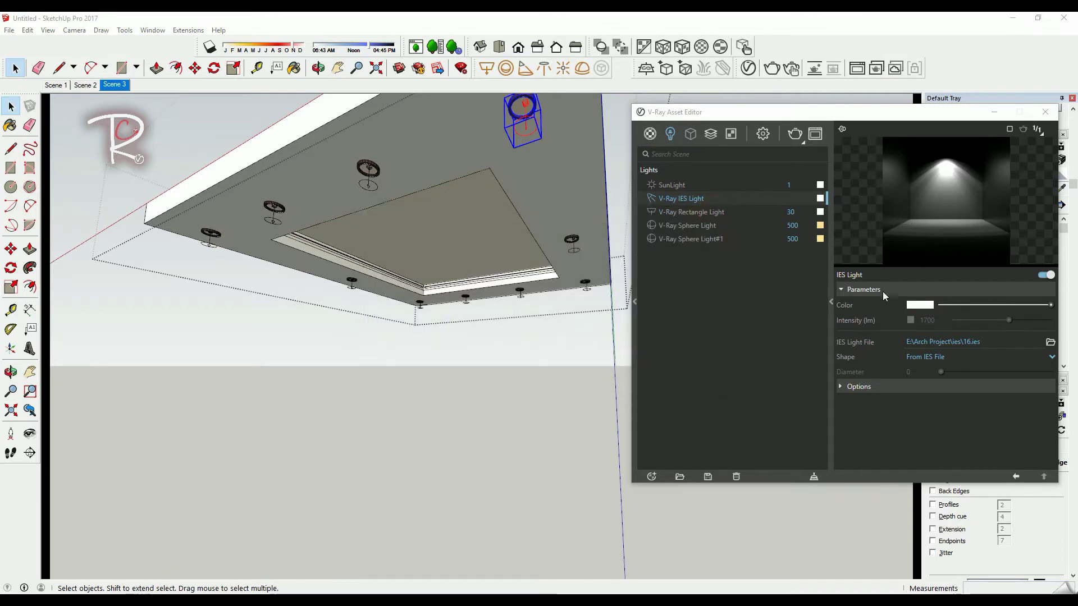
{"action": "left_click", "coordinate": [926, 357]}
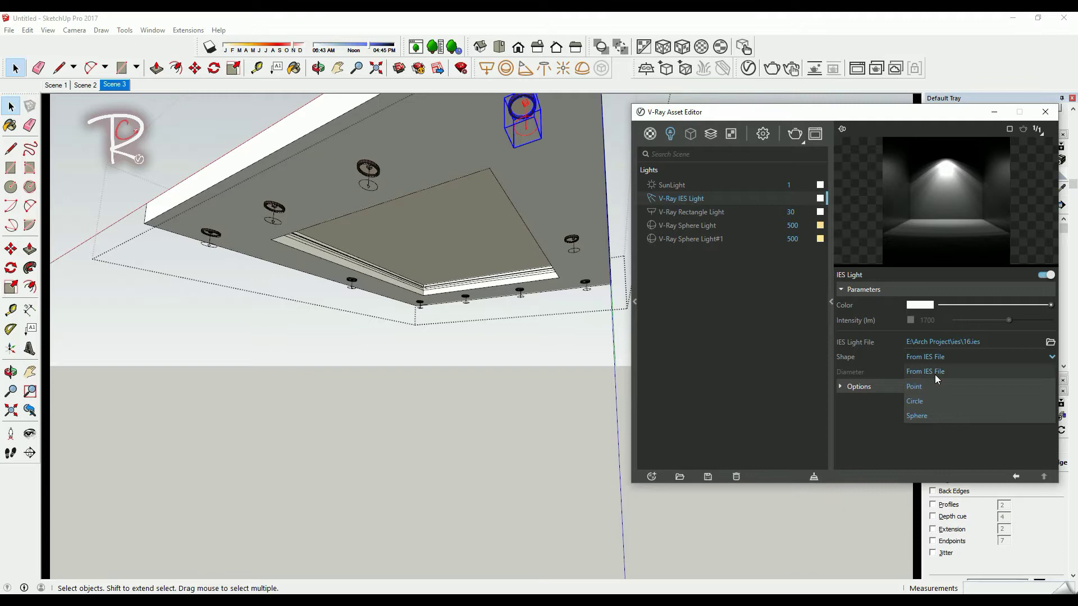
{"action": "left_click", "coordinate": [941, 373]}
{"action": "left_click", "coordinate": [876, 387]}
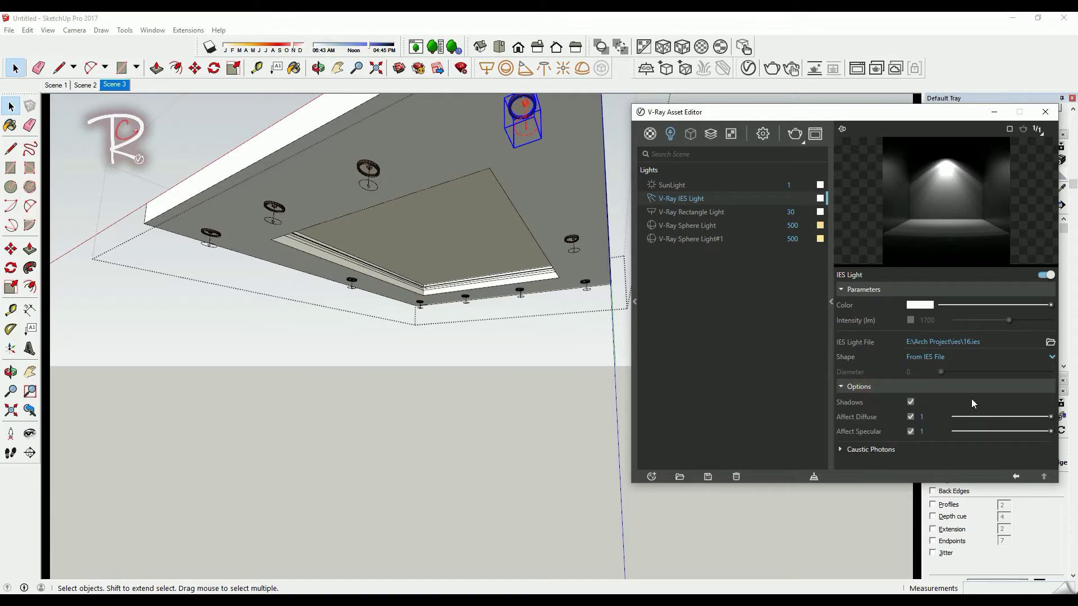
Step: Examine the V-Ray Rectangle Light below the recessed ceiling and review its settings
{"action": "middle_click_drag", "start_coordinate": [538, 119], "coordinate": [517, 99]}
{"action": "scroll", "coordinate": [536, 275], "scroll_direction": "down", "scroll_amount": 5}
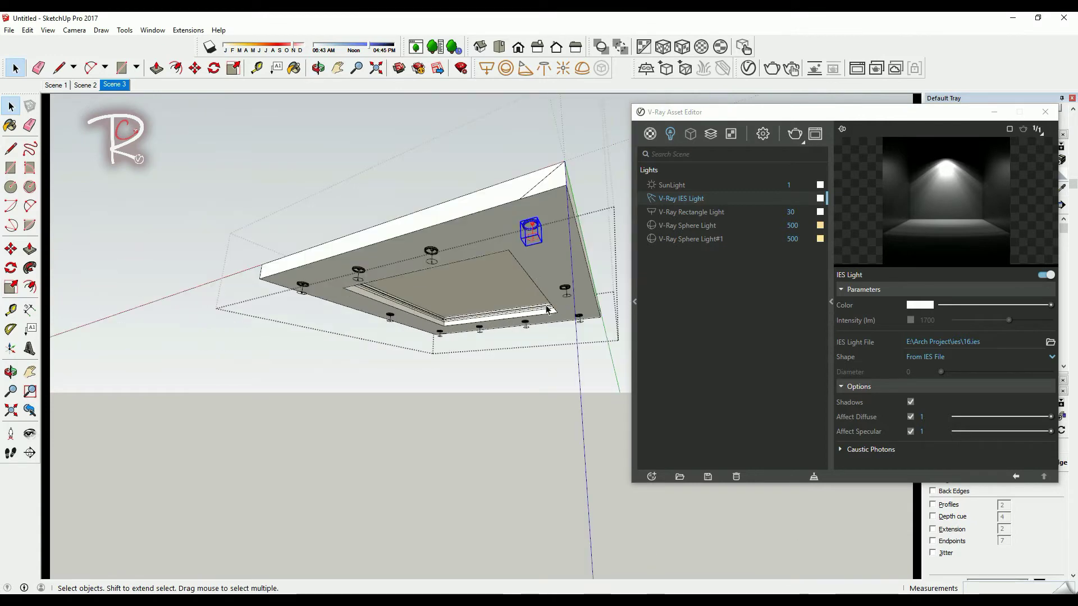
{"action": "left_click", "coordinate": [548, 337]}
{"action": "scroll", "coordinate": [498, 294], "scroll_direction": "up", "scroll_amount": 6}
{"action": "scroll", "coordinate": [498, 298], "scroll_direction": "down", "scroll_amount": 2}
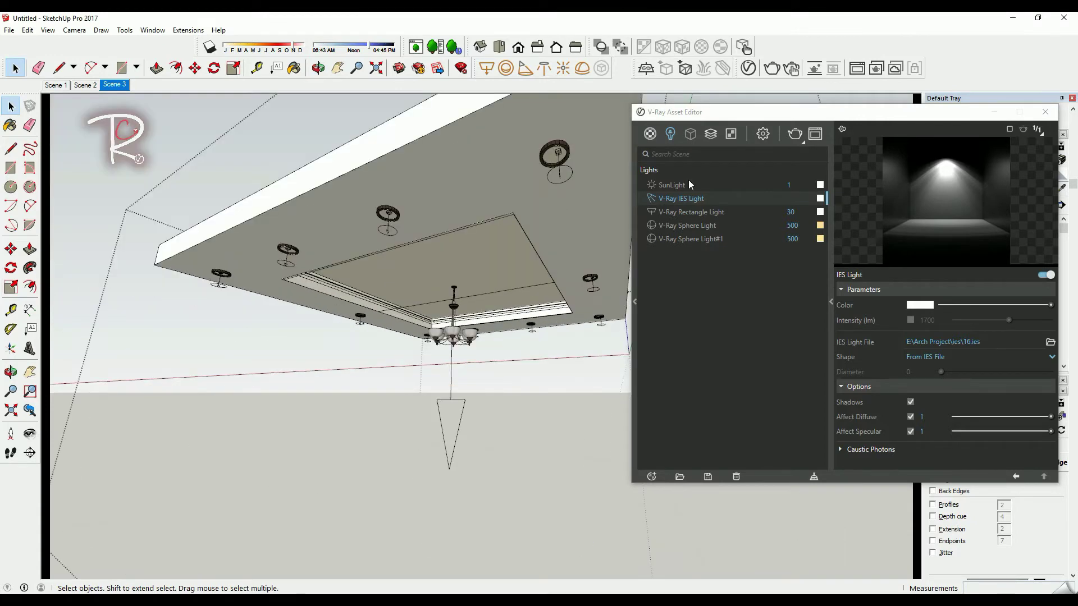
{"action": "left_click", "coordinate": [679, 213]}
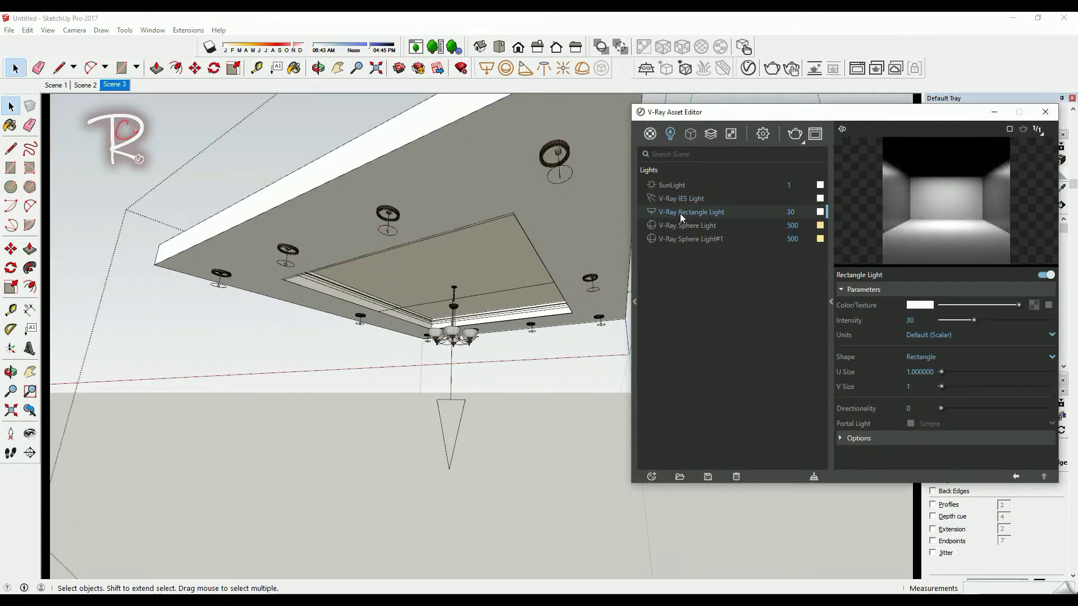
{"action": "left_click", "coordinate": [460, 408]}
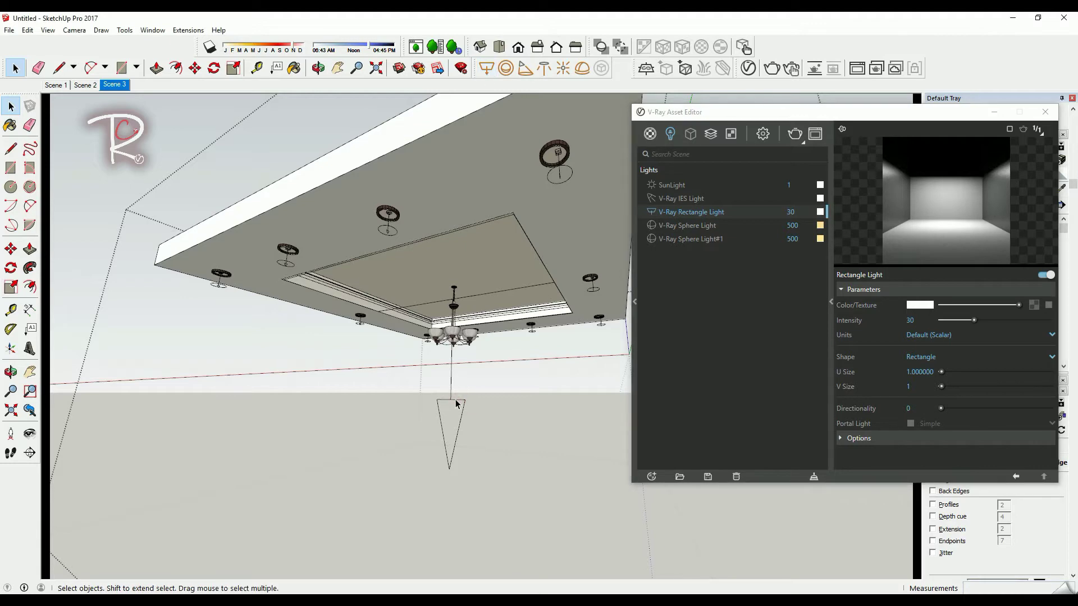
{"action": "left_click", "coordinate": [456, 404]}
{"action": "middle_click_drag", "start_coordinate": [455, 404], "coordinate": [496, 341]}
Step: Draw a trial rectangle light on the ceiling's underside, U size about 27.6 and V size about 78.7, facing downward
{"action": "left_click", "coordinate": [483, 68]}
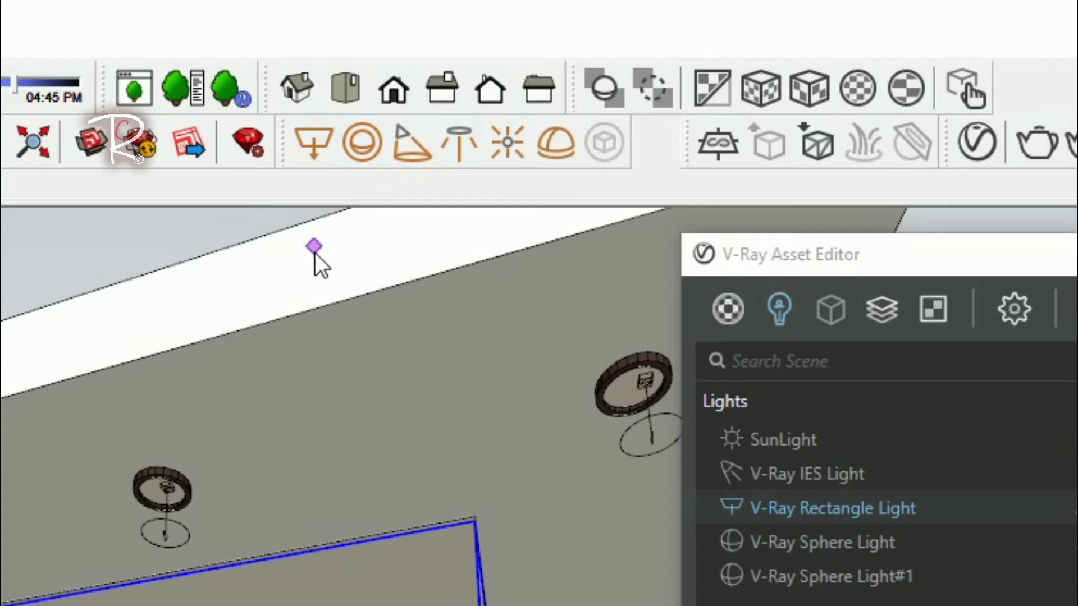
{"action": "scroll", "coordinate": [315, 253], "scroll_direction": "down", "scroll_amount": 2}
{"action": "middle_click_drag", "start_coordinate": [541, 168], "coordinate": [440, 153]}
{"action": "left_click", "coordinate": [439, 134], "text": "shift"}
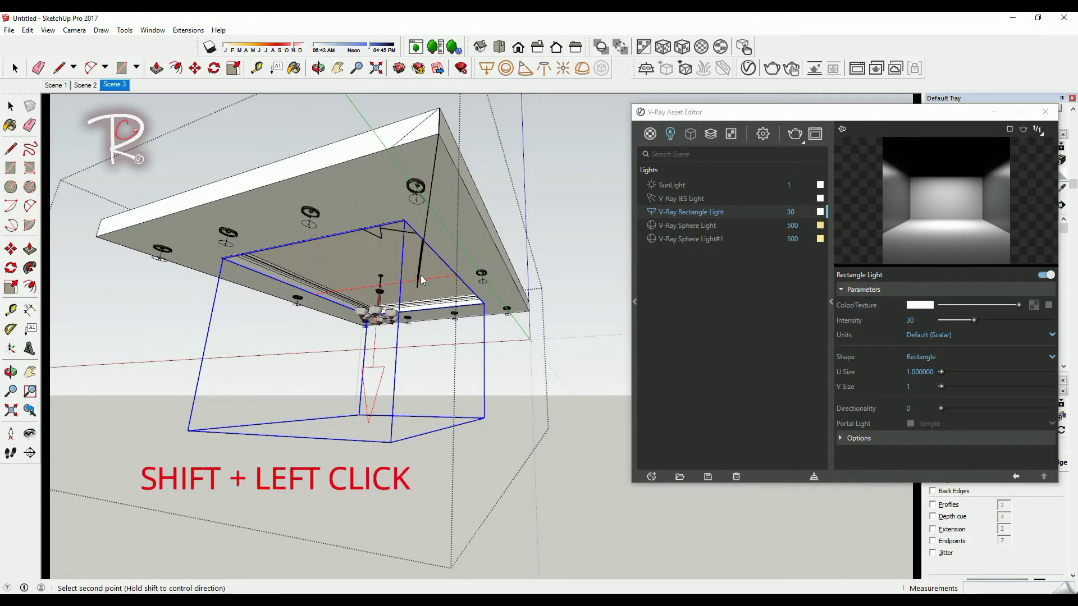
{"action": "left_click", "coordinate": [453, 272], "text": "shift"}
{"action": "middle_click_drag", "start_coordinate": [475, 103], "coordinate": [402, 195]}
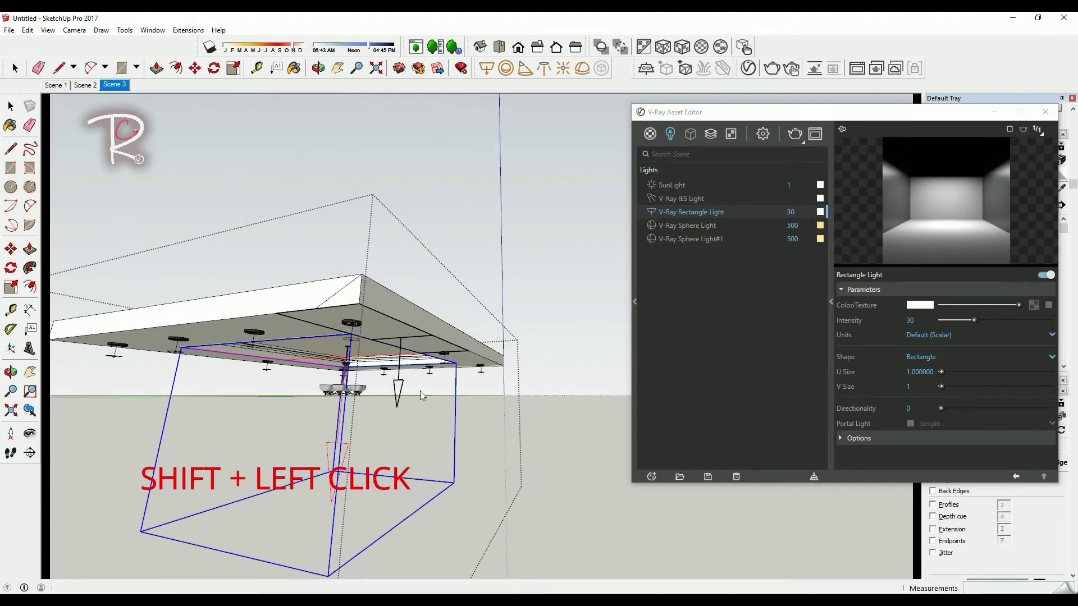
{"action": "middle_click_drag", "start_coordinate": [425, 291], "coordinate": [405, 346]}
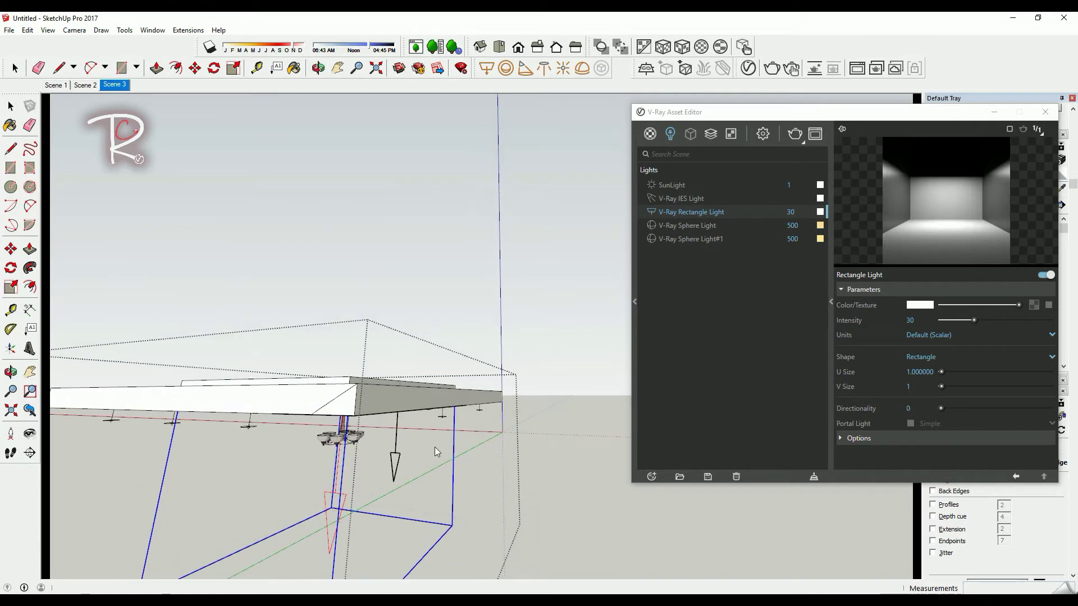
{"action": "left_click", "coordinate": [424, 471]}
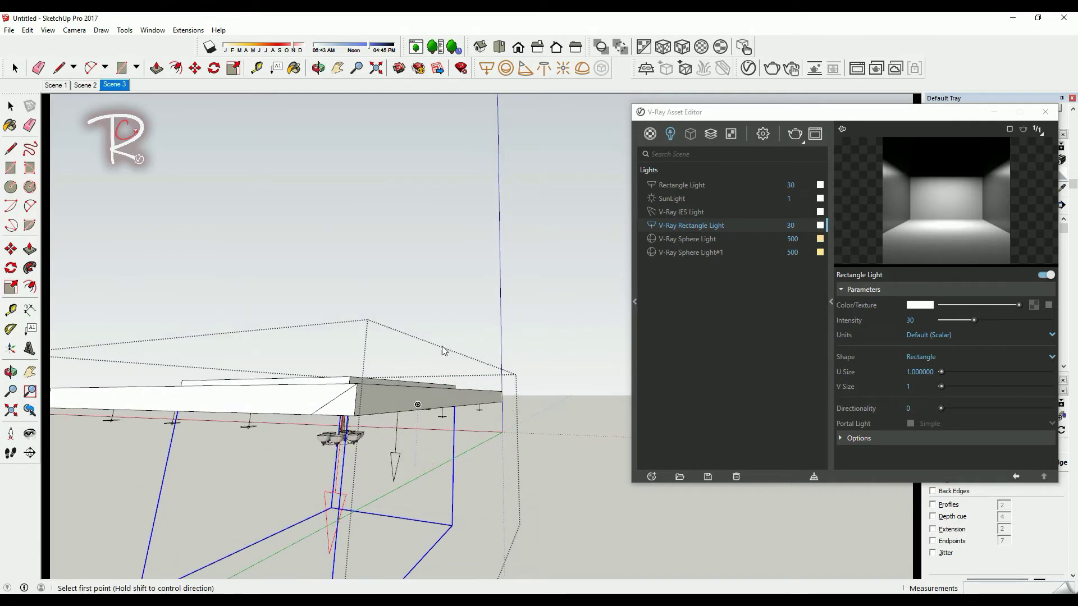
Step: Delete the trial rectangle light from the ceiling's underside
{"action": "middle_click_drag", "start_coordinate": [433, 370], "coordinate": [398, 354]}
{"action": "key", "text": "space"}
{"action": "left_click", "coordinate": [396, 353]}
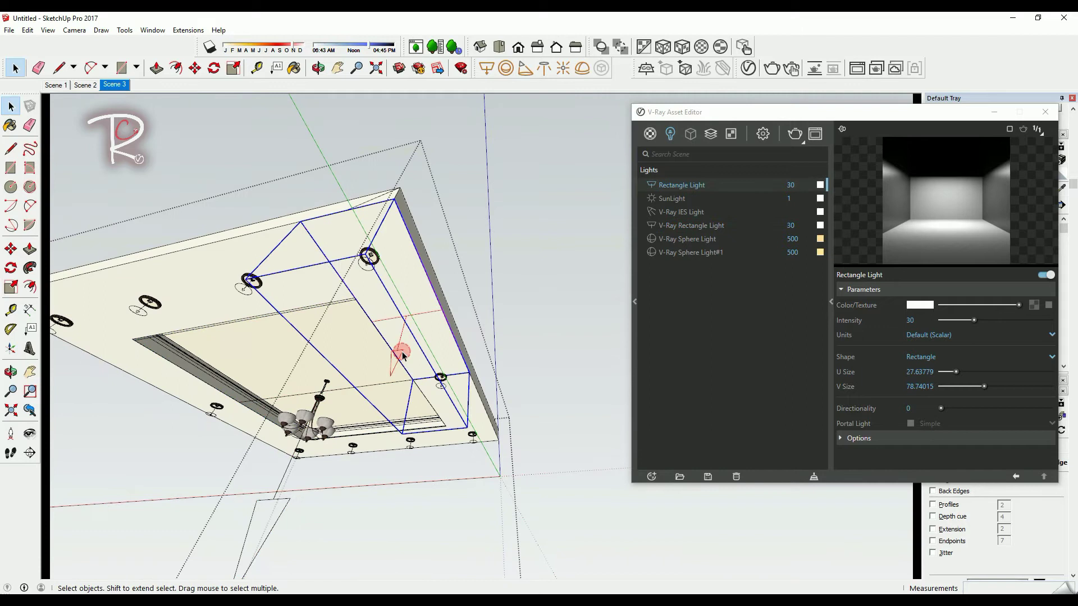
{"action": "key", "text": "Delete"}
Step: Select the large rectangle light under the ceiling recess and review its intensity and options, keeping Invisible enabled
{"action": "left_click", "coordinate": [282, 514]}
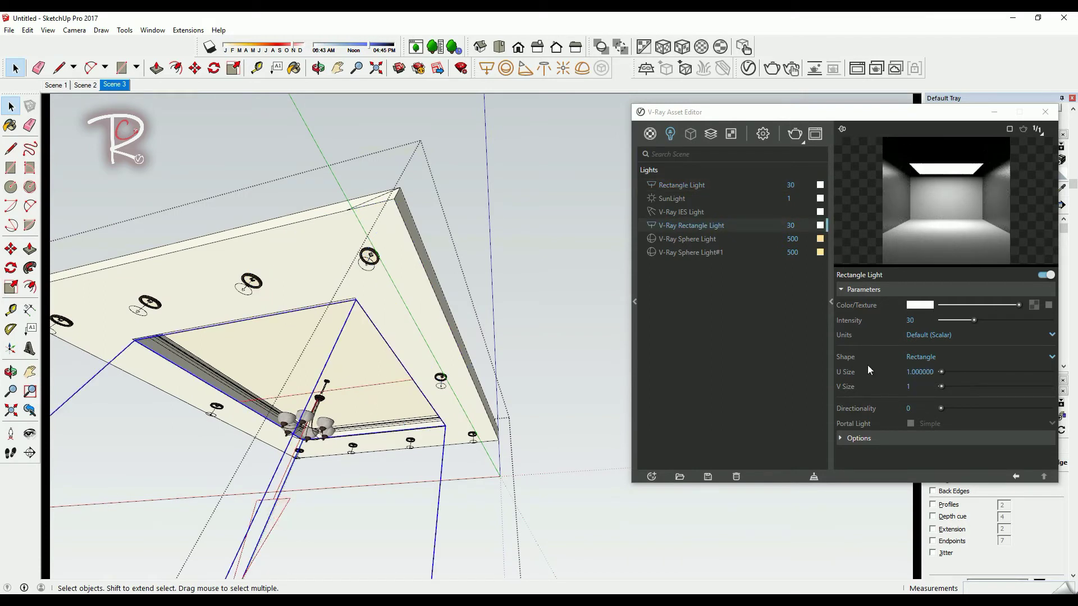
{"action": "double_click", "coordinate": [921, 320]}
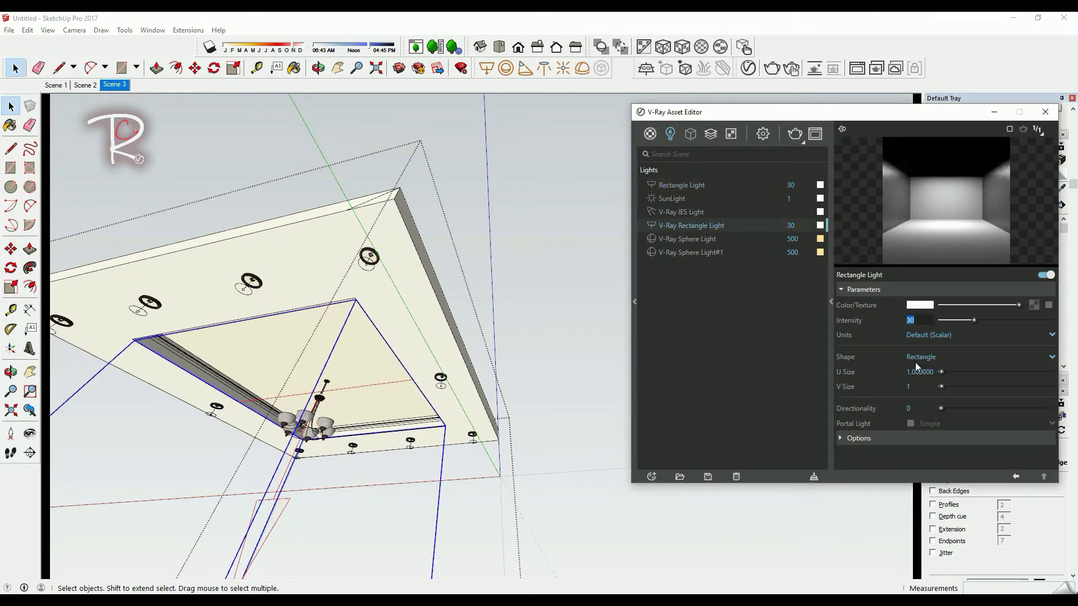
{"action": "left_click", "coordinate": [870, 439]}
{"action": "scroll", "coordinate": [874, 421], "scroll_direction": "down", "scroll_amount": 2}
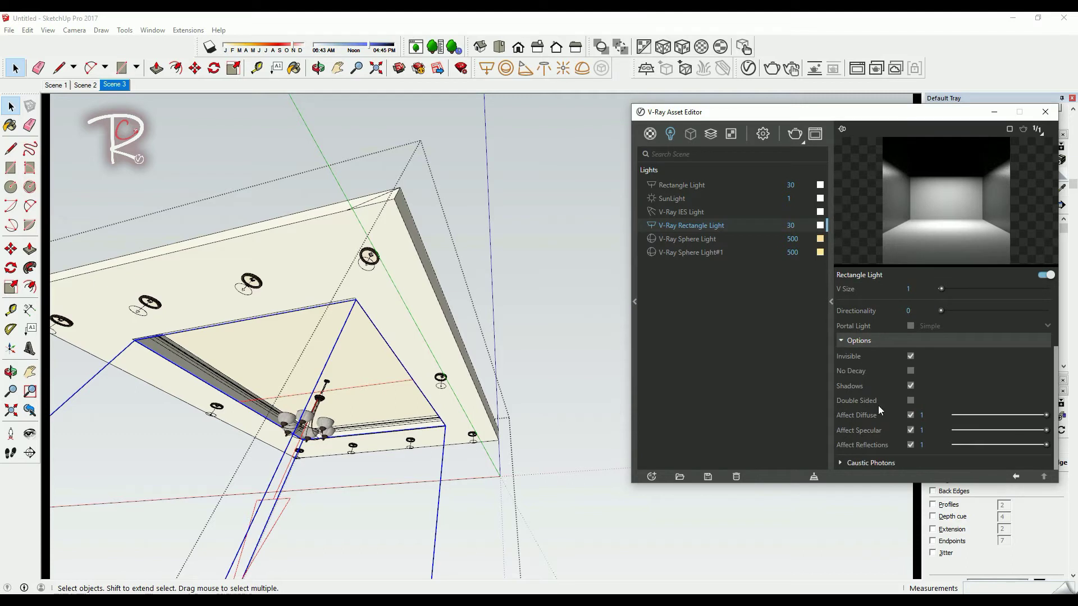
{"action": "left_click", "coordinate": [911, 358]}
Step: Return to Scene 3 and compare the settings of V-Ray Sphere Light and V-Ray Sphere Light#1
{"action": "left_click", "coordinate": [124, 85]}
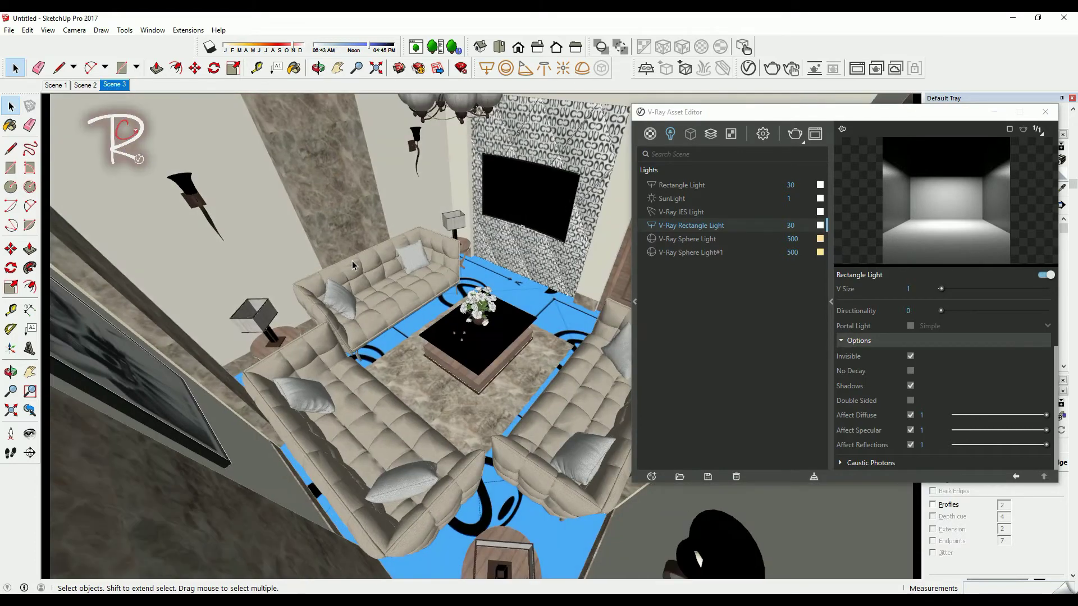
{"action": "left_click", "coordinate": [710, 239]}
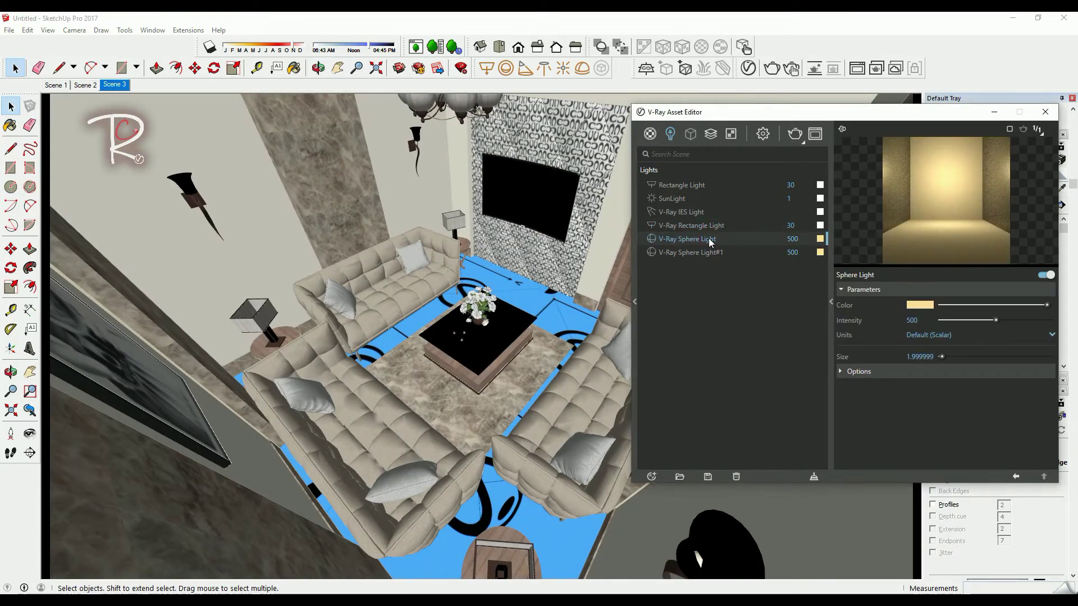
{"action": "left_click", "coordinate": [703, 255]}
{"action": "left_click", "coordinate": [702, 244]}
Step: Open the table lamp with edges displayed and select the sphere light inside its shade
{"action": "middle_click_drag", "start_coordinate": [498, 181], "coordinate": [518, 251]}
{"action": "left_click", "coordinate": [114, 85]}
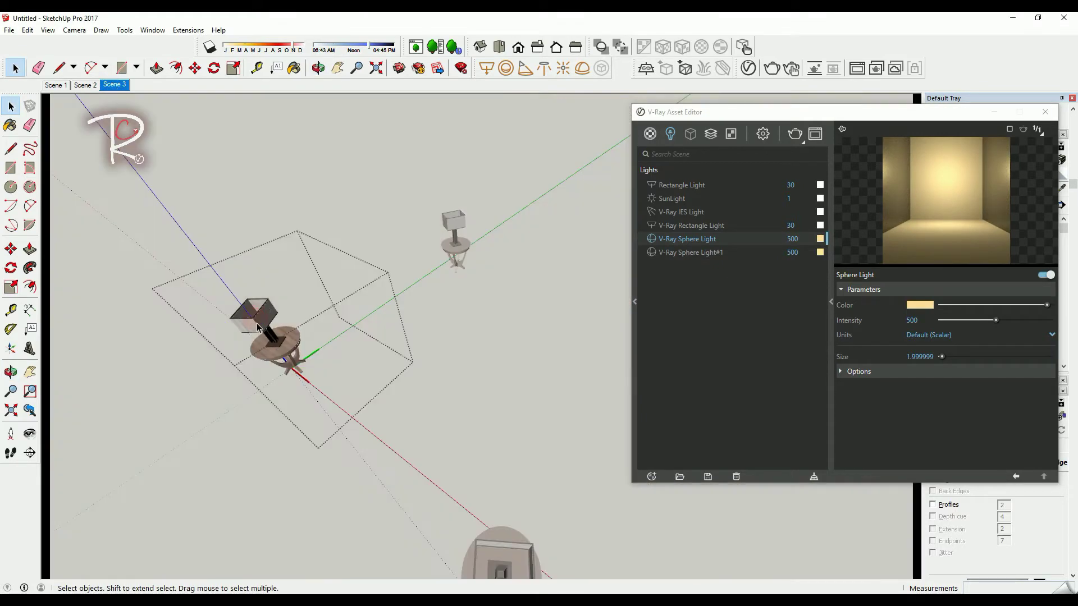
{"action": "middle_click_drag", "start_coordinate": [248, 323], "coordinate": [465, 361]}
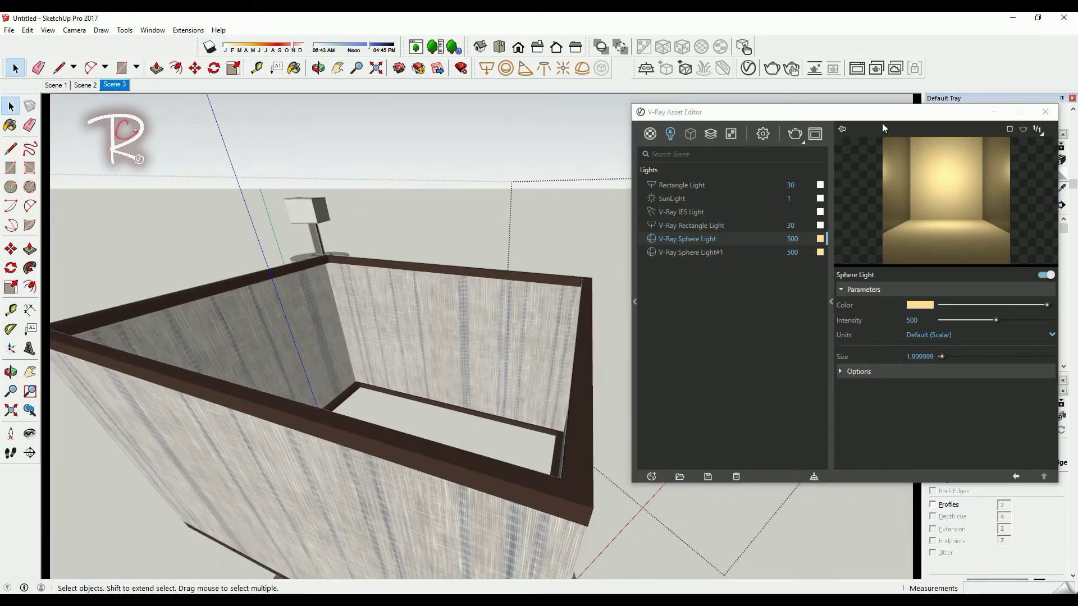
{"action": "left_click_drag", "start_coordinate": [868, 111], "coordinate": [808, 36]}
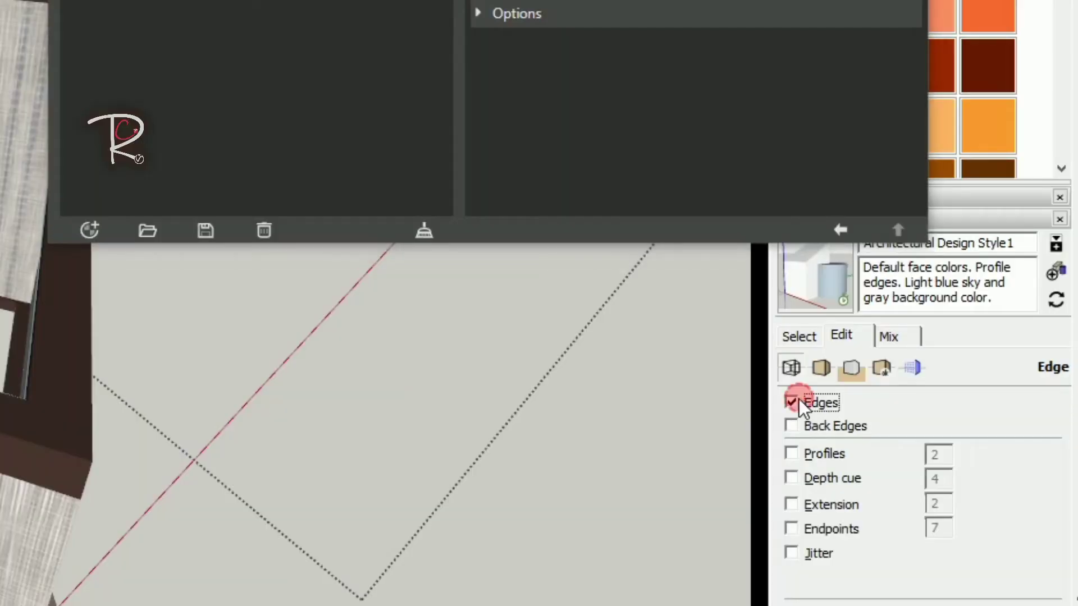
{"action": "left_click", "coordinate": [933, 480]}
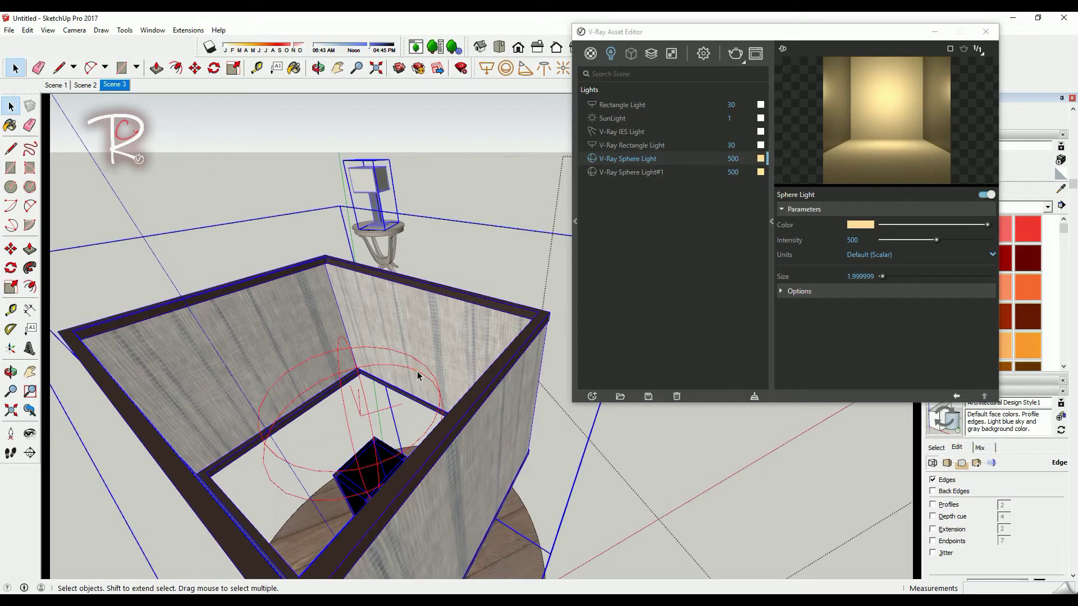
{"action": "double_click", "coordinate": [335, 373]}
{"action": "left_click", "coordinate": [343, 364]}
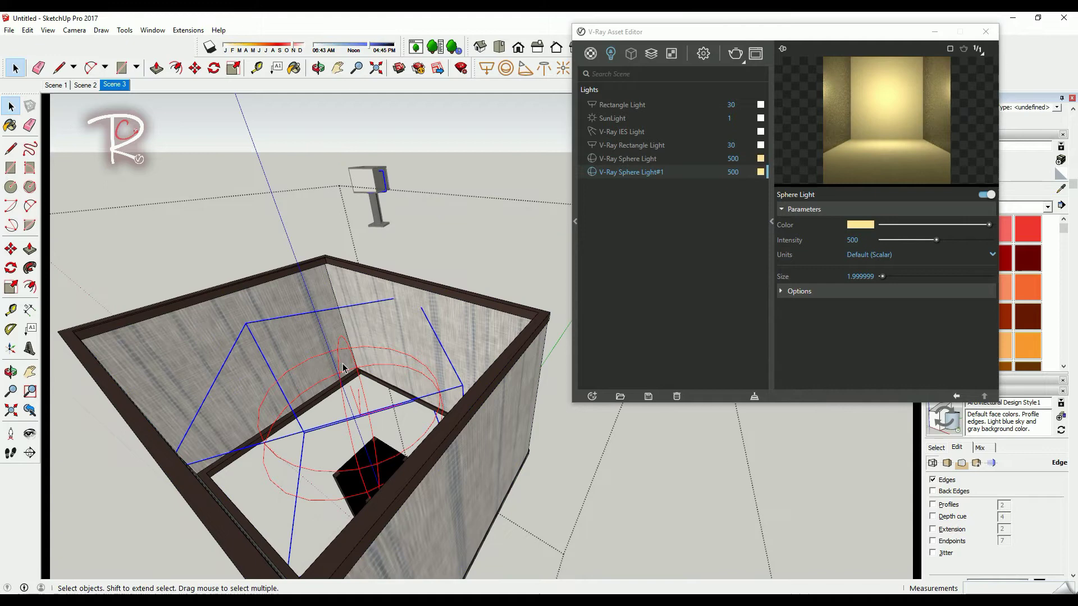
Step: Review the color, intensity and options of V-Ray Sphere Light#1
{"action": "left_click", "coordinate": [863, 229]}
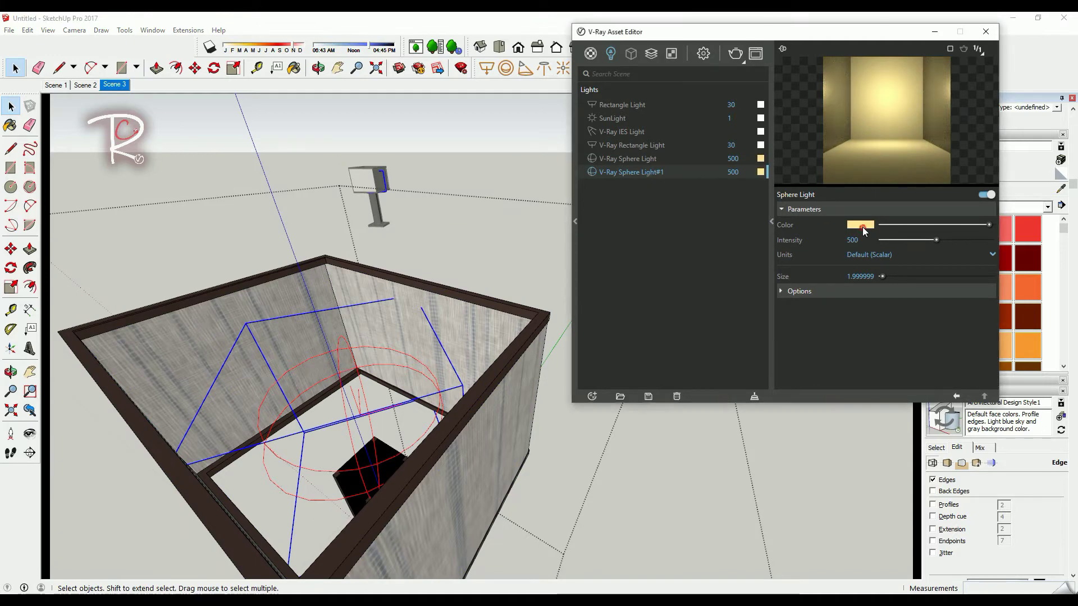
{"action": "left_click", "coordinate": [712, 212]}
{"action": "left_click", "coordinate": [863, 240]}
{"action": "left_click", "coordinate": [791, 292]}
Step: Return to Scene 3, display edges again and open the chandelier to examine the sphere lights in its shades
{"action": "left_click", "coordinate": [122, 85]}
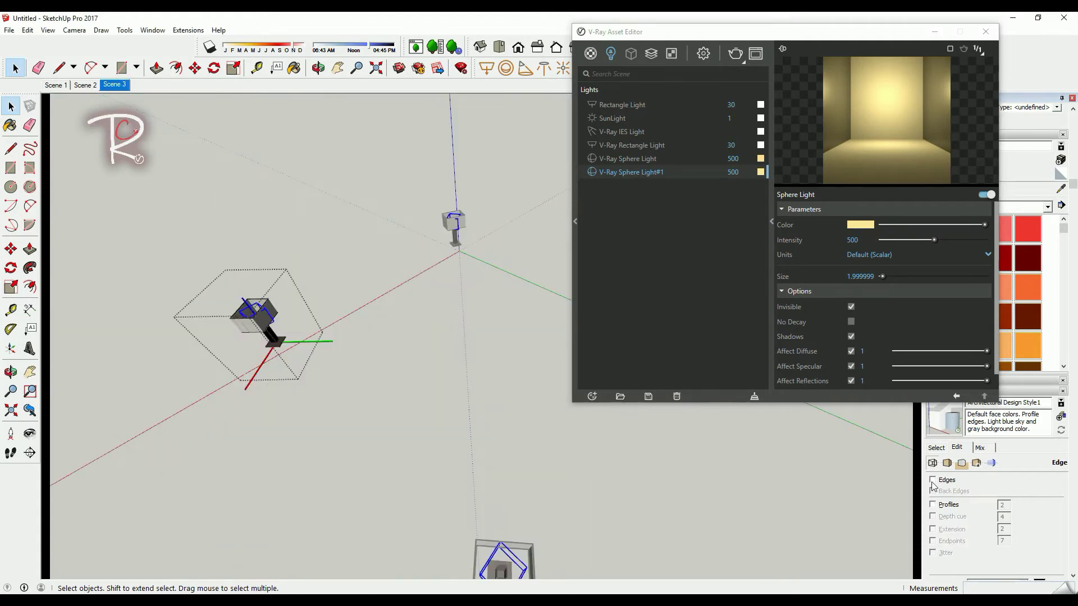
{"action": "left_click", "coordinate": [933, 481]}
{"action": "left_click", "coordinate": [382, 316]}
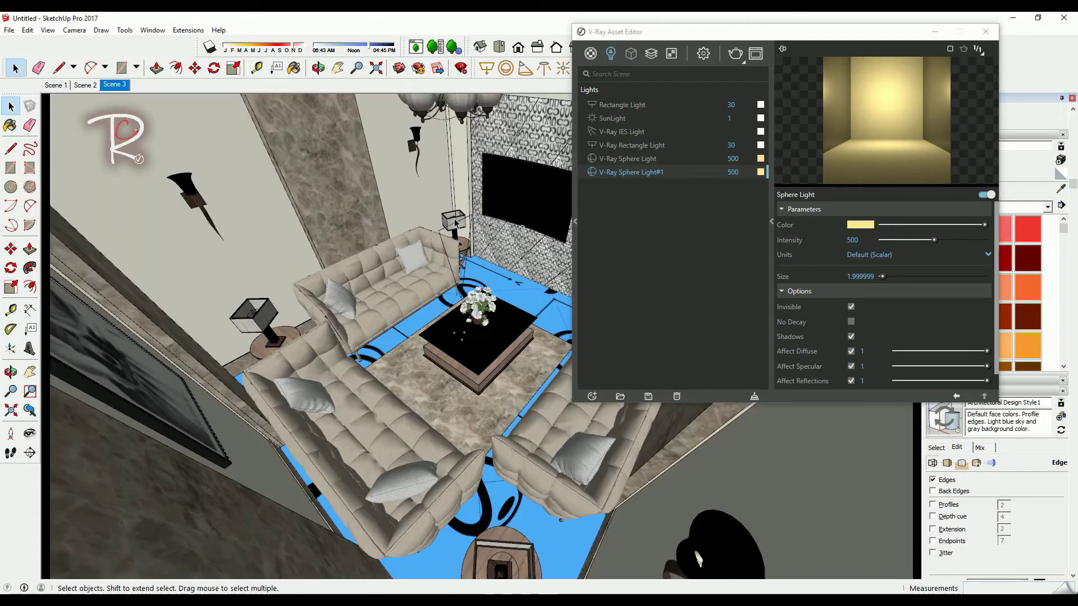
{"action": "middle_click_drag", "start_coordinate": [451, 191], "coordinate": [459, 254]}
{"action": "key", "text": "space"}
{"action": "double_click", "coordinate": [452, 216]}
{"action": "scroll", "coordinate": [452, 217], "scroll_direction": "up", "scroll_amount": 5}
{"action": "left_click", "coordinate": [446, 228]}
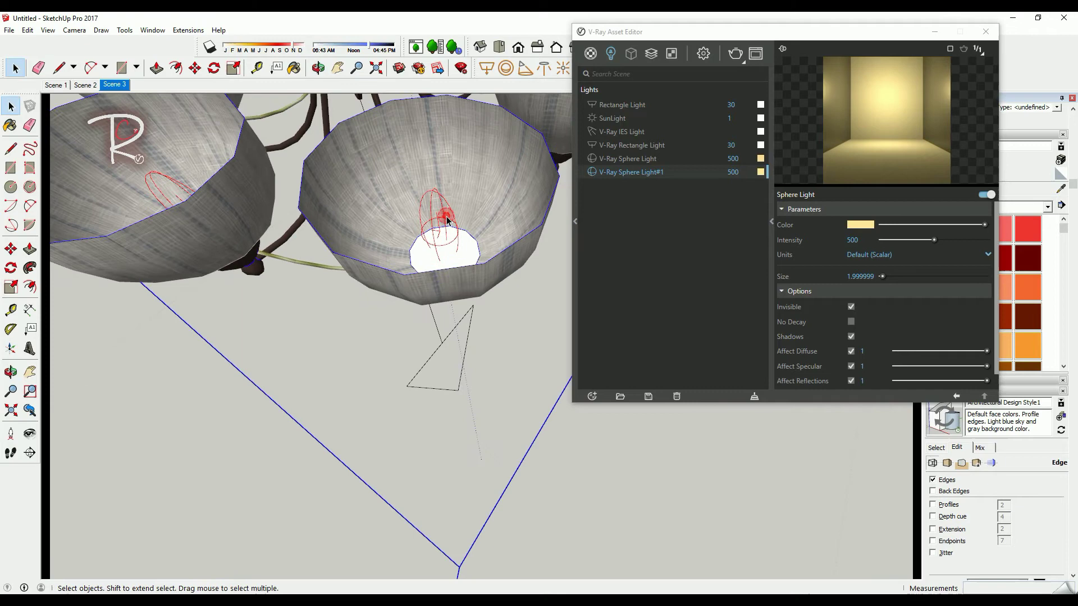
Step: Select the sphere light around the bulb inside a chandelier shade, inspect it and leave the chandelier group
{"action": "middle_click_drag", "start_coordinate": [447, 219], "coordinate": [444, 203]}
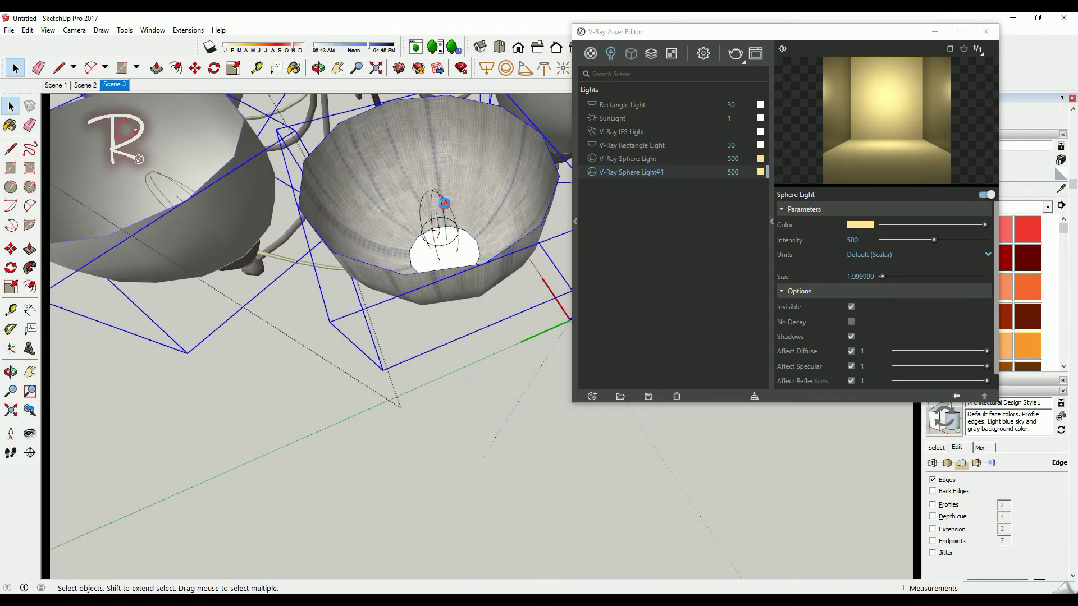
{"action": "double_click", "coordinate": [444, 203]}
{"action": "key", "text": "Escape"}
{"action": "left_click", "coordinate": [444, 207]}
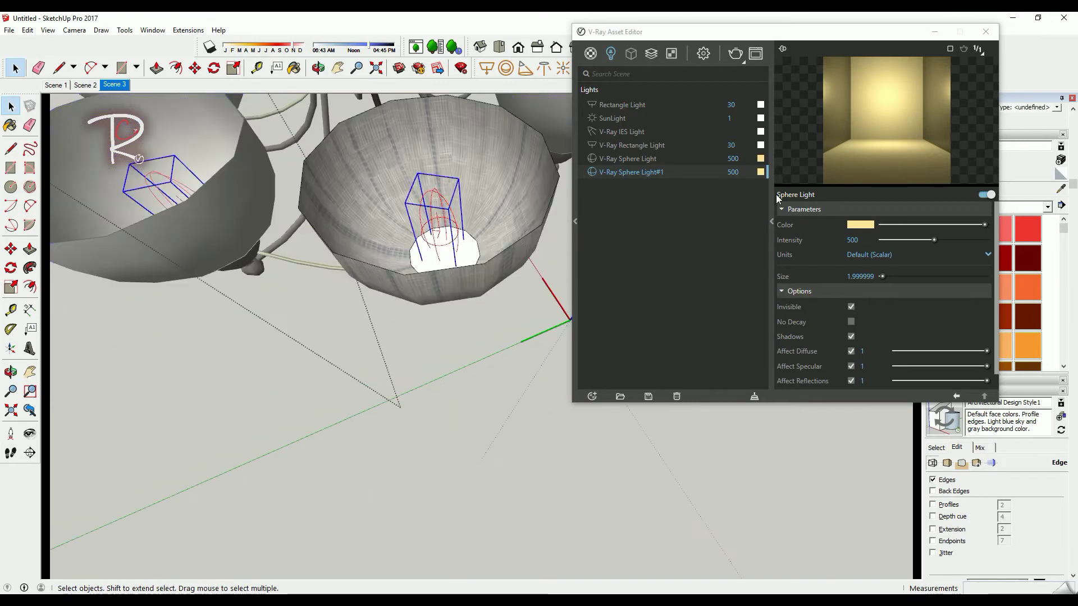
{"action": "middle_click_drag", "start_coordinate": [453, 230], "coordinate": [403, 196]}
{"action": "left_click", "coordinate": [466, 342]}
{"action": "left_click", "coordinate": [460, 338]}
Step: Examine the sphere light inside the wall sconce near the sofa and return to Scene 3
{"action": "left_click", "coordinate": [124, 85]}
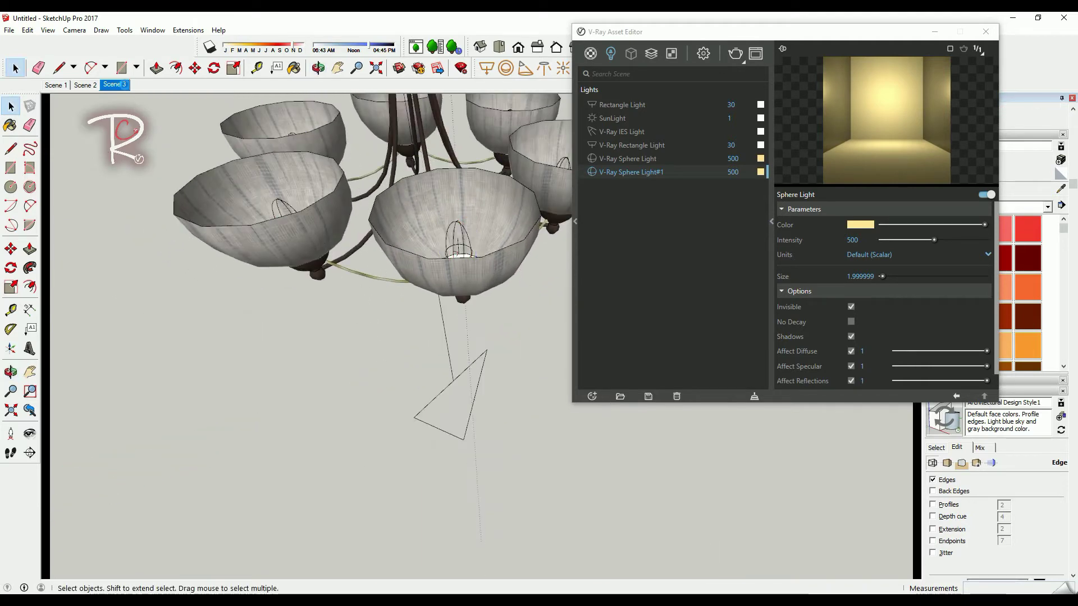
{"action": "scroll", "coordinate": [397, 451], "scroll_direction": "up", "scroll_amount": 3}
{"action": "middle_click_drag", "start_coordinate": [397, 451], "coordinate": [190, 262]}
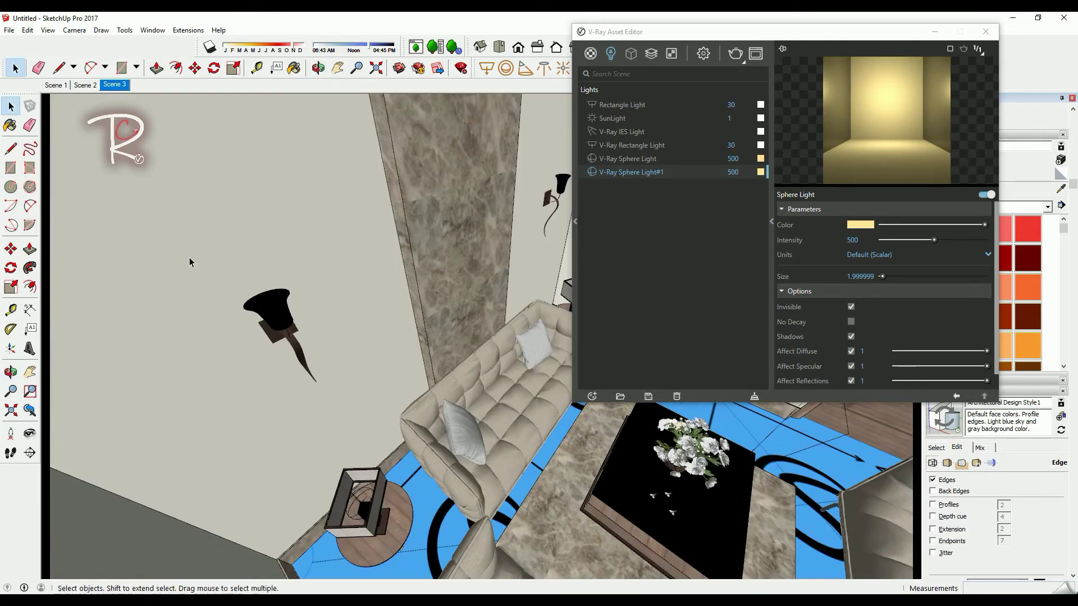
{"action": "scroll", "coordinate": [191, 264], "scroll_direction": "up", "scroll_amount": 3}
{"action": "left_click", "coordinate": [279, 311]}
{"action": "double_click", "coordinate": [279, 311]}
{"action": "scroll", "coordinate": [279, 312], "scroll_direction": "up", "scroll_amount": 2}
{"action": "middle_click_drag", "start_coordinate": [279, 312], "coordinate": [525, 372]}
{"action": "middle_click_drag", "start_coordinate": [339, 482], "coordinate": [391, 421]}
{"action": "left_click", "coordinate": [390, 418]}
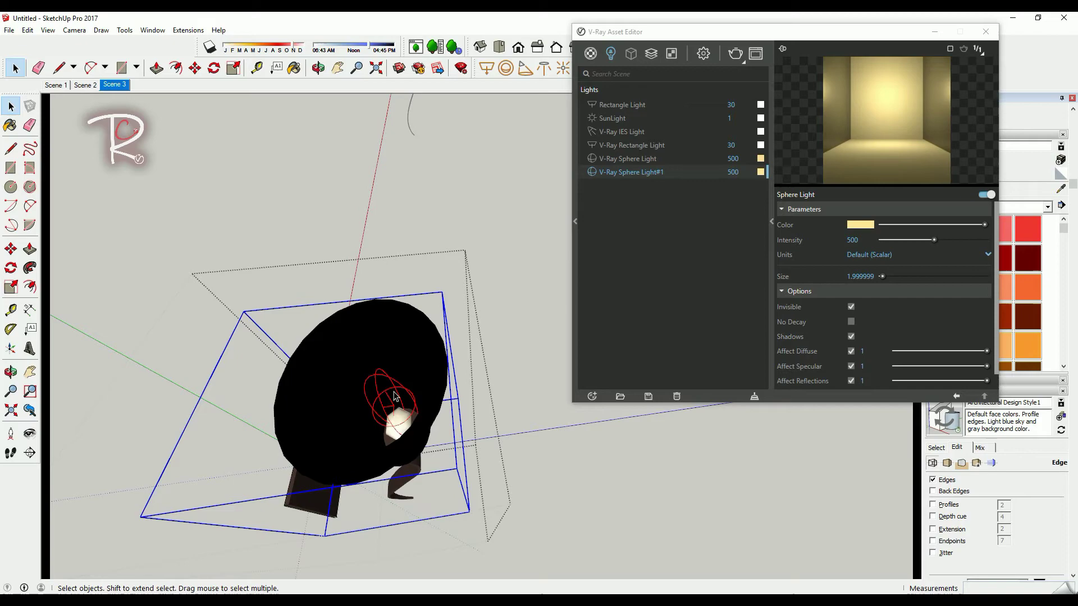
{"action": "left_click", "coordinate": [115, 84]}
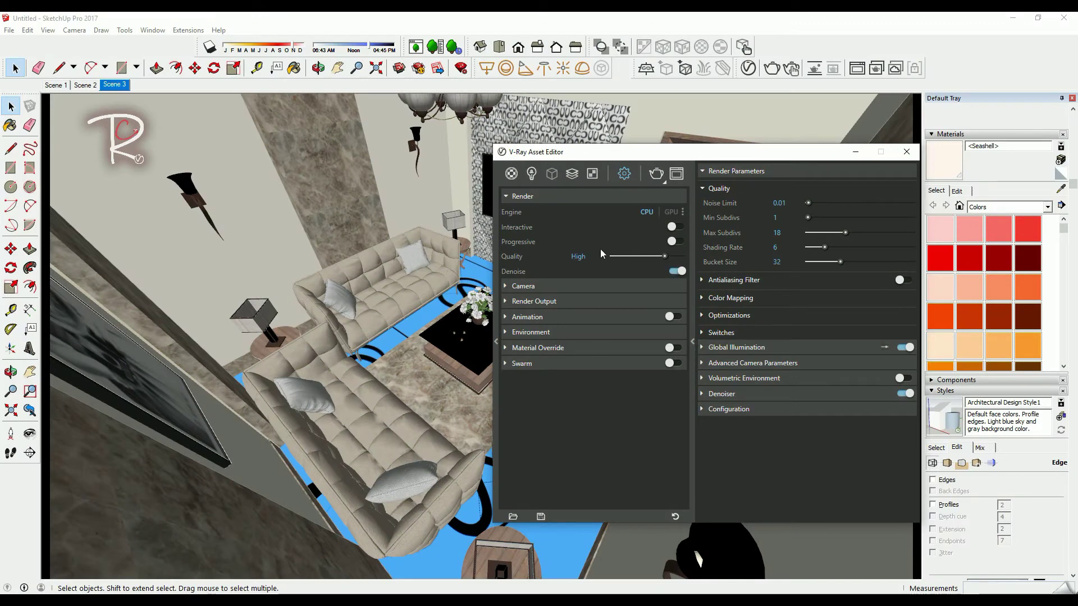
Step: Review the camera exposure value and set the render output's image width to 2000
{"action": "left_click", "coordinate": [584, 287]}
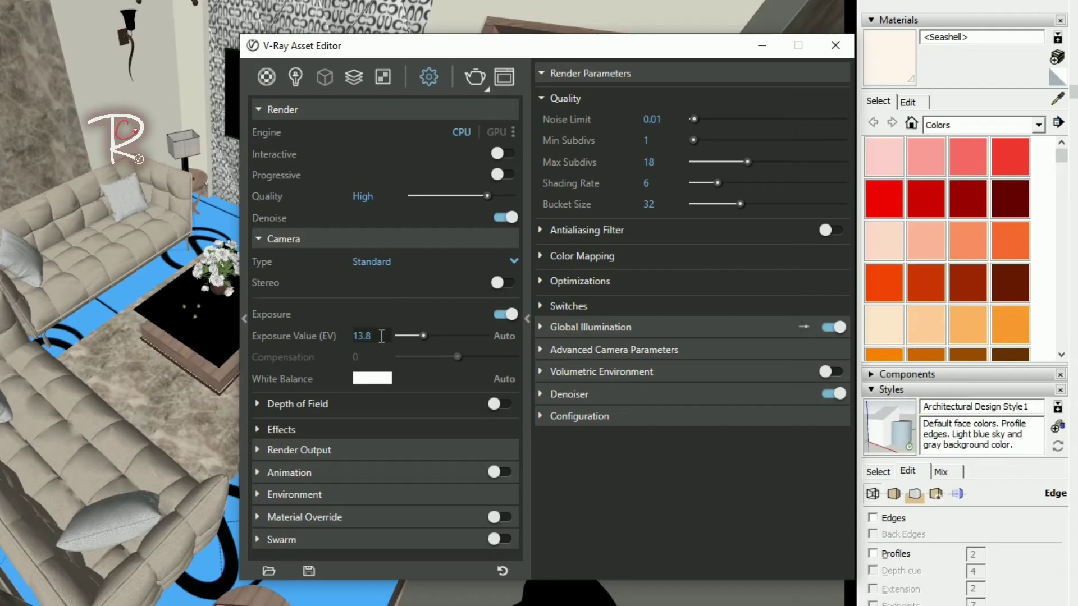
{"action": "double_click", "coordinate": [573, 347]}
{"action": "left_click", "coordinate": [349, 449]}
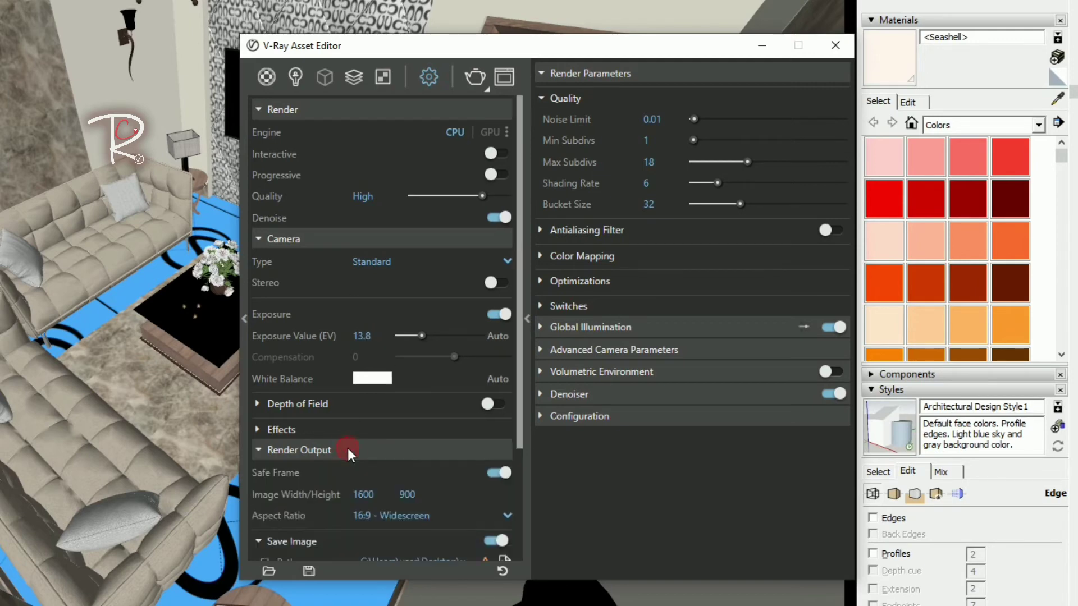
{"action": "scroll", "coordinate": [347, 437], "scroll_direction": "down", "scroll_amount": 3}
{"action": "double_click", "coordinate": [363, 346]}
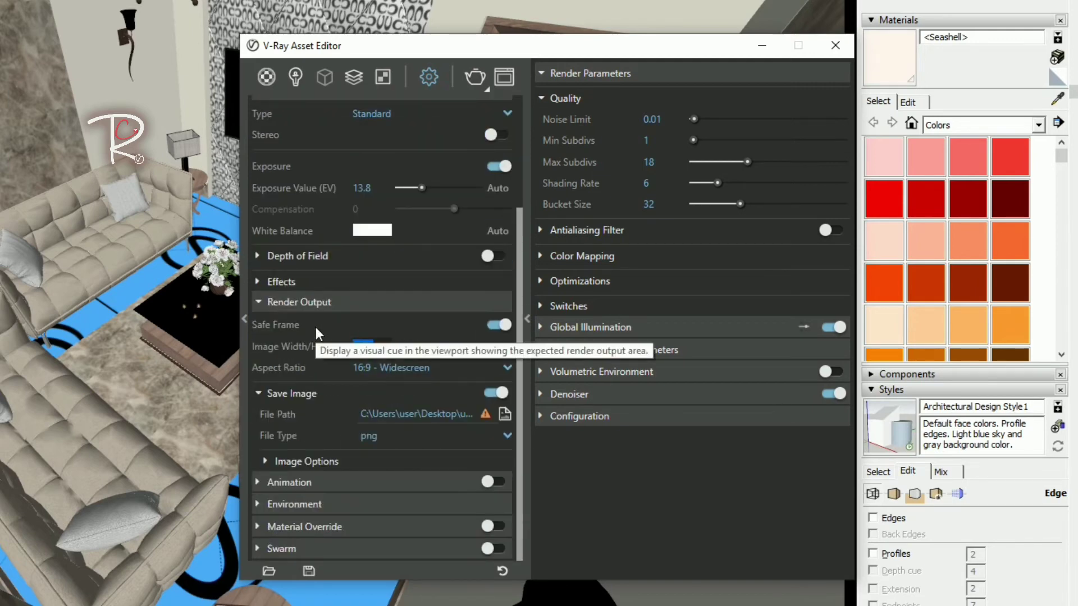
{"action": "type", "text": "2000"}
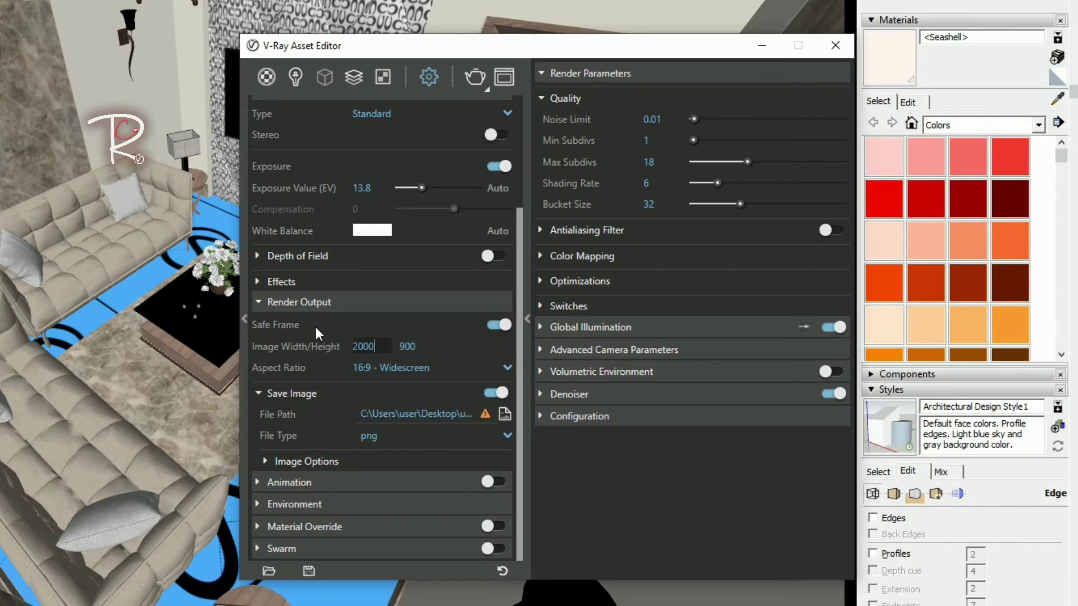
{"action": "key", "text": "Return"}
Step: Set the rendered image to be saved on the Desktop as a PNG file named untitled
{"action": "left_click", "coordinate": [505, 414]}
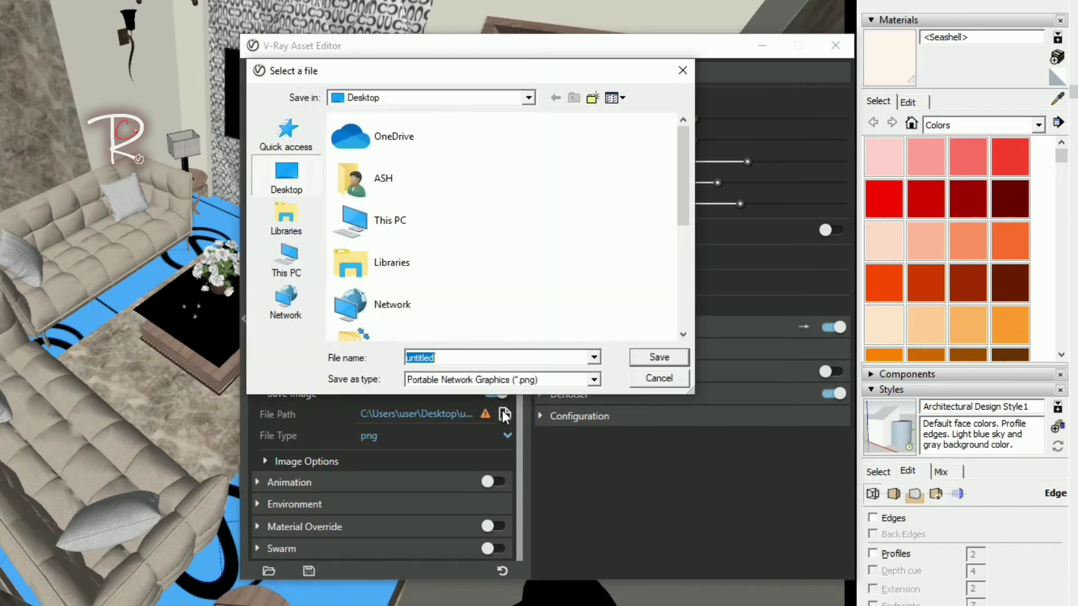
{"action": "left_click", "coordinate": [302, 184]}
{"action": "left_click", "coordinate": [659, 357]}
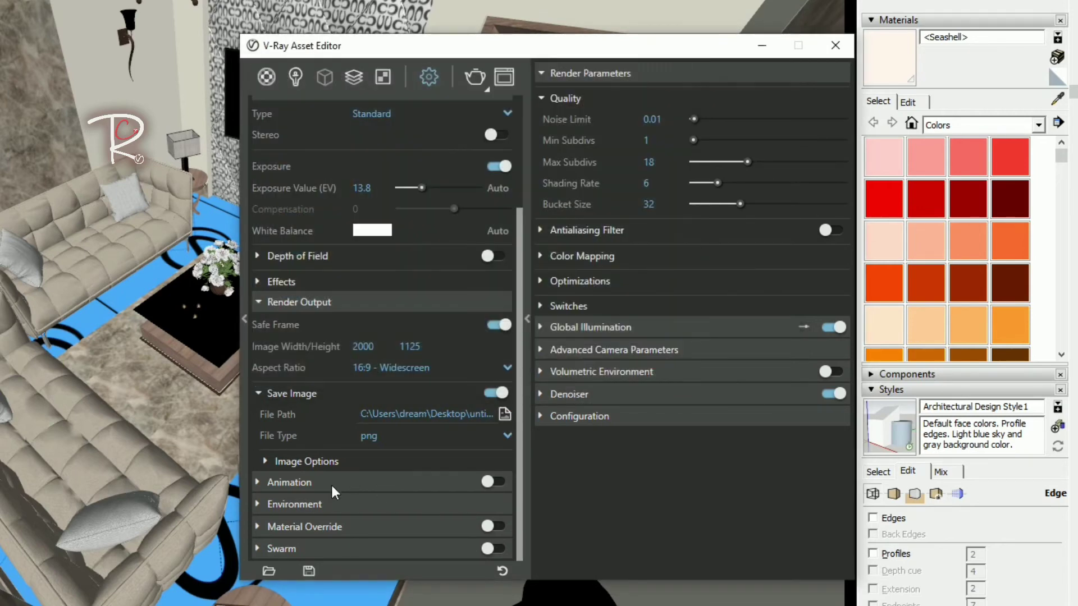
Step: Expand the Animation and Environment render settings and check the background's entry
{"action": "left_click", "coordinate": [311, 482]}
{"action": "left_click", "coordinate": [340, 503]}
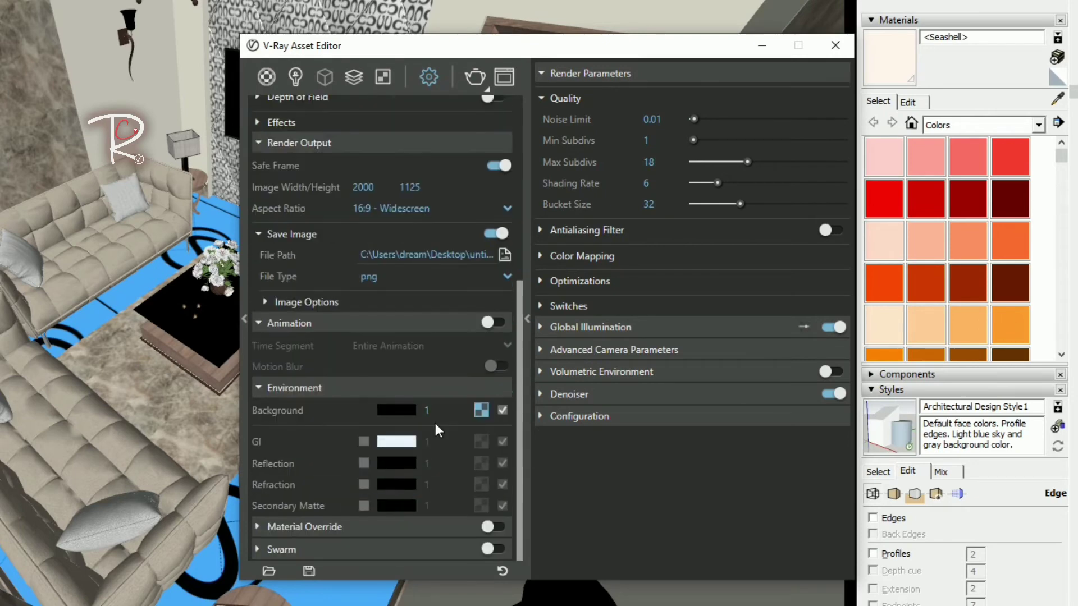
{"action": "left_click", "coordinate": [443, 408]}
Step: Review the quality noise limit and the Global Illumination settings, including the light cache subdivisions and sample size
{"action": "left_click", "coordinate": [560, 74]}
{"action": "left_click", "coordinate": [560, 74]}
{"action": "left_click", "coordinate": [653, 119]}
{"action": "left_click", "coordinate": [638, 328]}
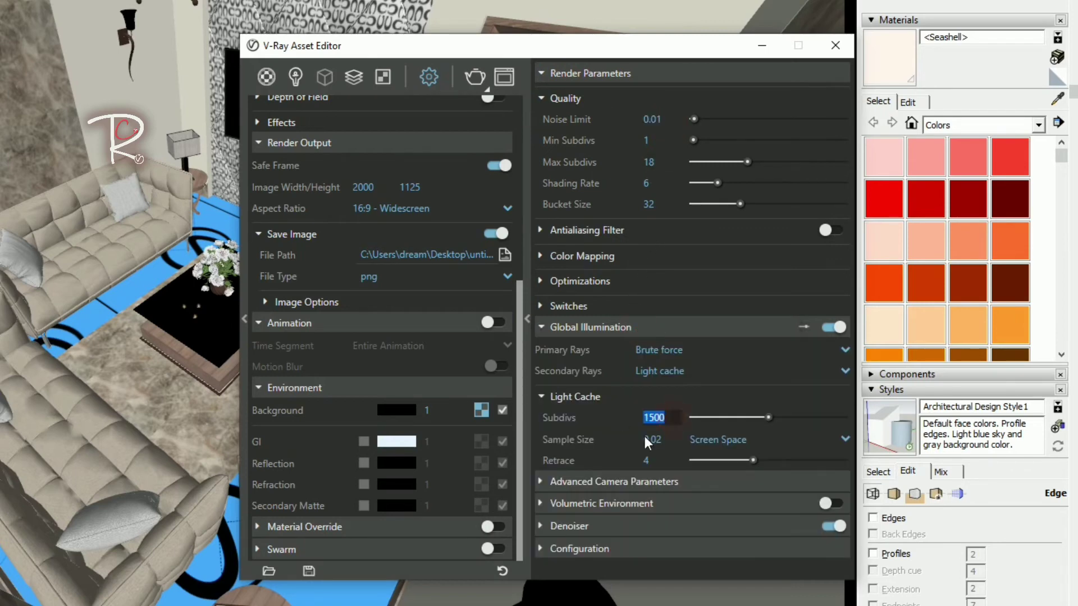
{"action": "left_click", "coordinate": [665, 440]}
Step: Expand the Denoiser settings and check the available denoising engines without switching from V-Ray Denoiser
{"action": "left_click", "coordinate": [709, 527]}
{"action": "scroll", "coordinate": [702, 486], "scroll_direction": "down", "scroll_amount": 3}
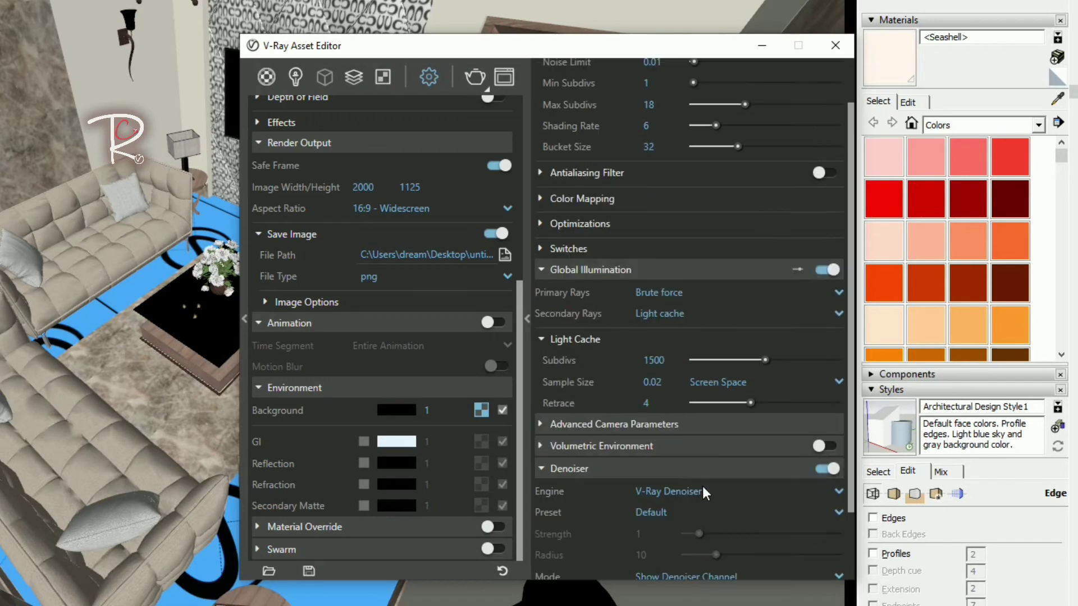
{"action": "left_click", "coordinate": [834, 407]}
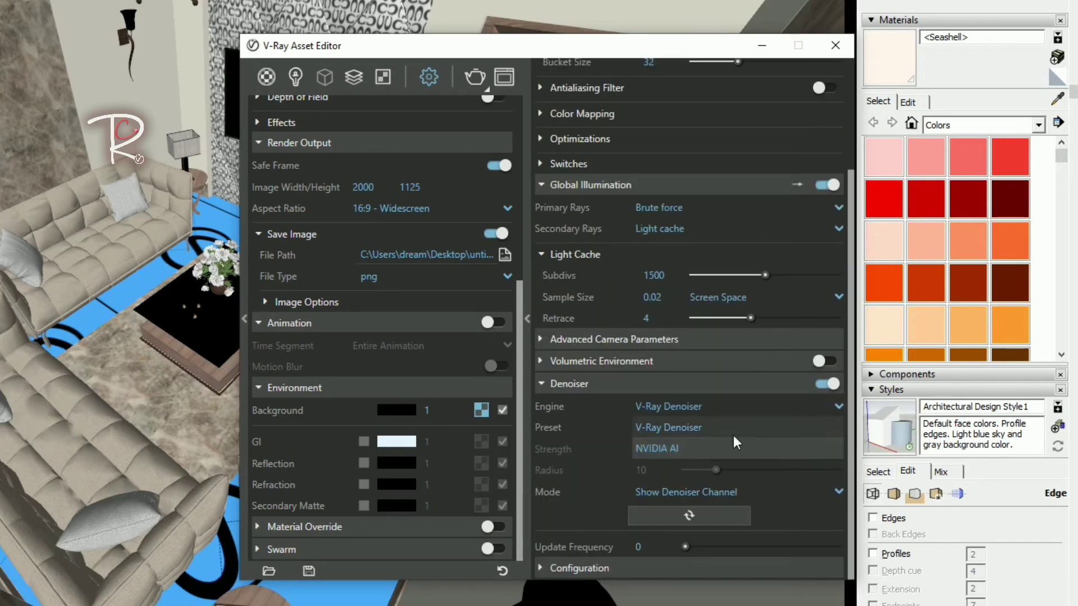
{"action": "left_click", "coordinate": [393, 122]}
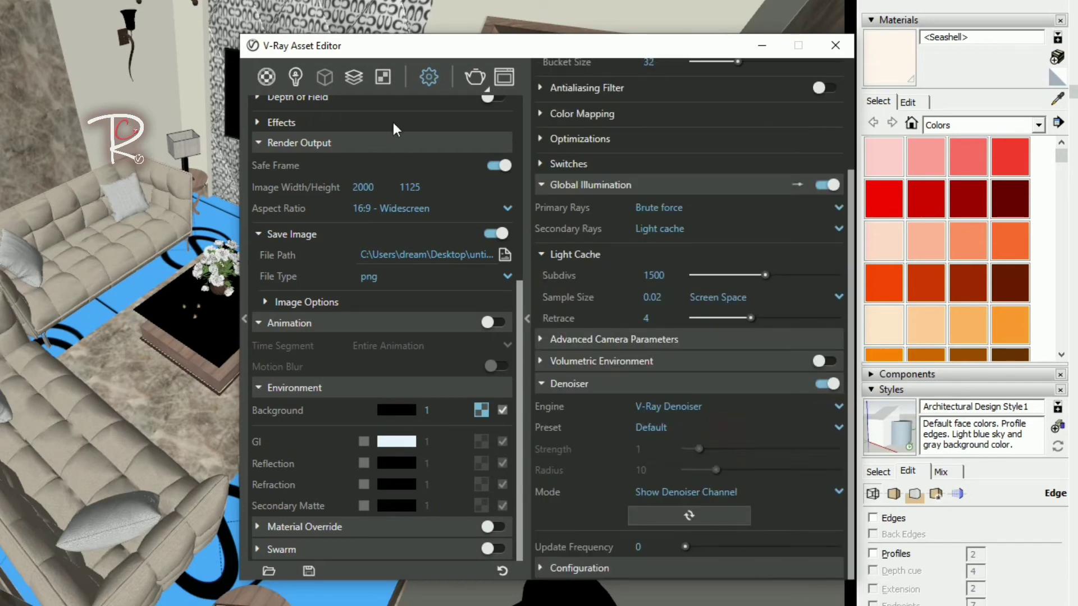
Step: Go through the scene's render elements, from Diffuse and Material ID Color to Refraction, and examine their previews
{"action": "left_click", "coordinate": [358, 81]}
{"action": "left_click", "coordinate": [326, 156]}
{"action": "left_click", "coordinate": [336, 173]}
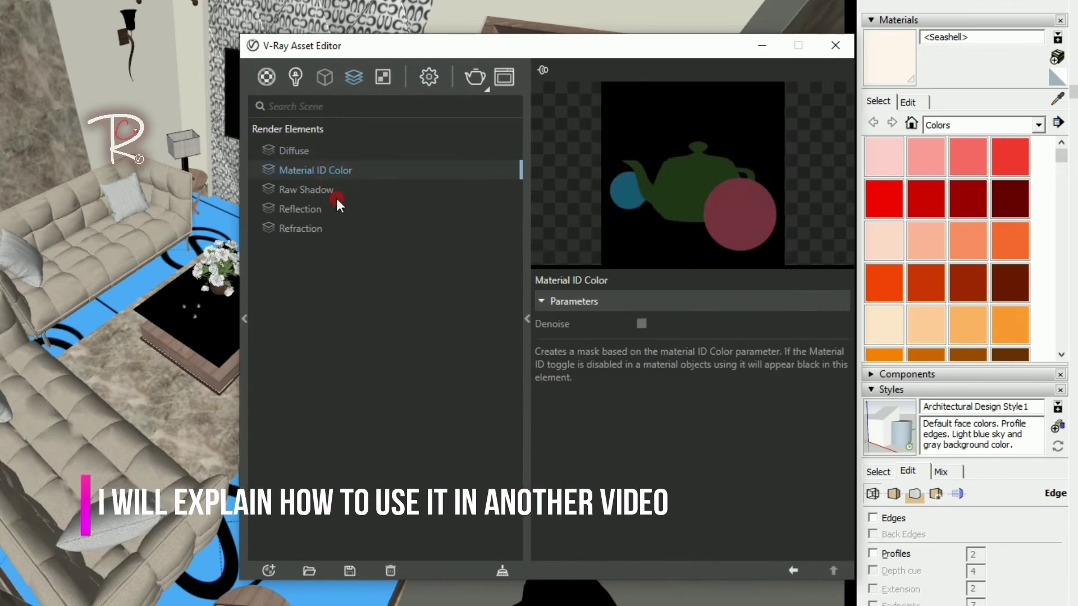
{"action": "left_click", "coordinate": [336, 207]}
{"action": "left_click", "coordinate": [338, 230]}
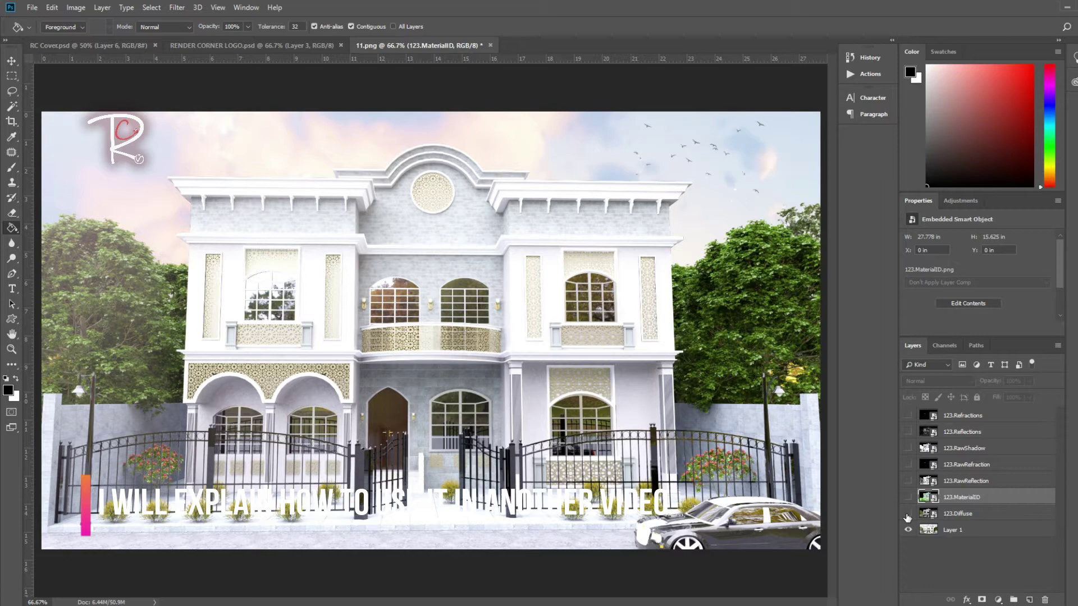
Step: In Photoshop, show the house render's element layers one by one from 123.Diffuse up to 123.Refractions
{"action": "left_click", "coordinate": [908, 513]}
{"action": "left_click", "coordinate": [908, 497]}
{"action": "left_click", "coordinate": [908, 480]}
{"action": "left_click", "coordinate": [908, 465]}
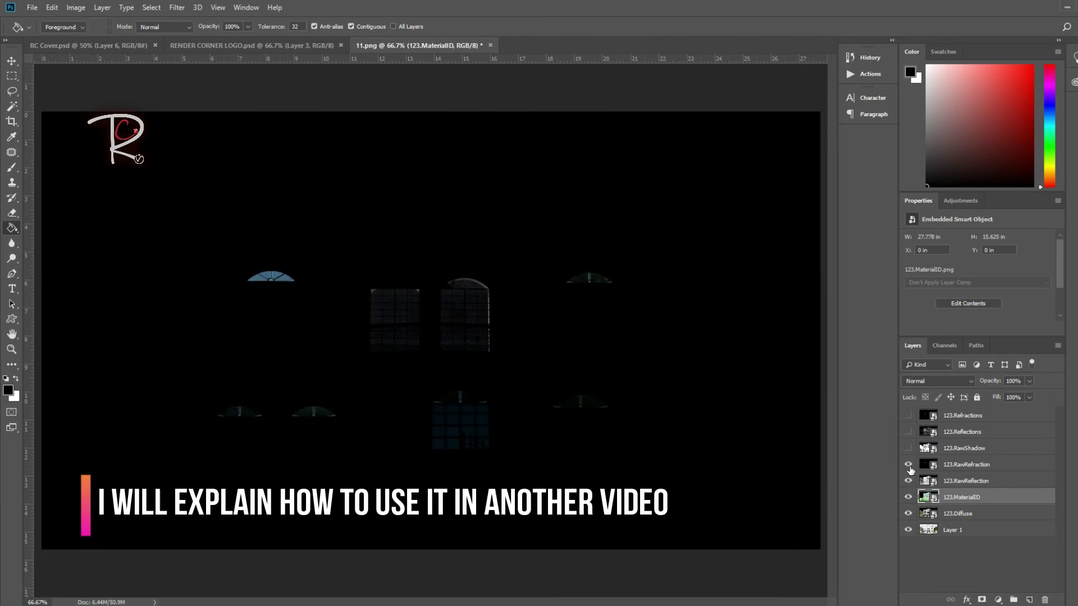
{"action": "left_click", "coordinate": [908, 448]}
{"action": "left_click", "coordinate": [909, 432]}
{"action": "left_click", "coordinate": [908, 415]}
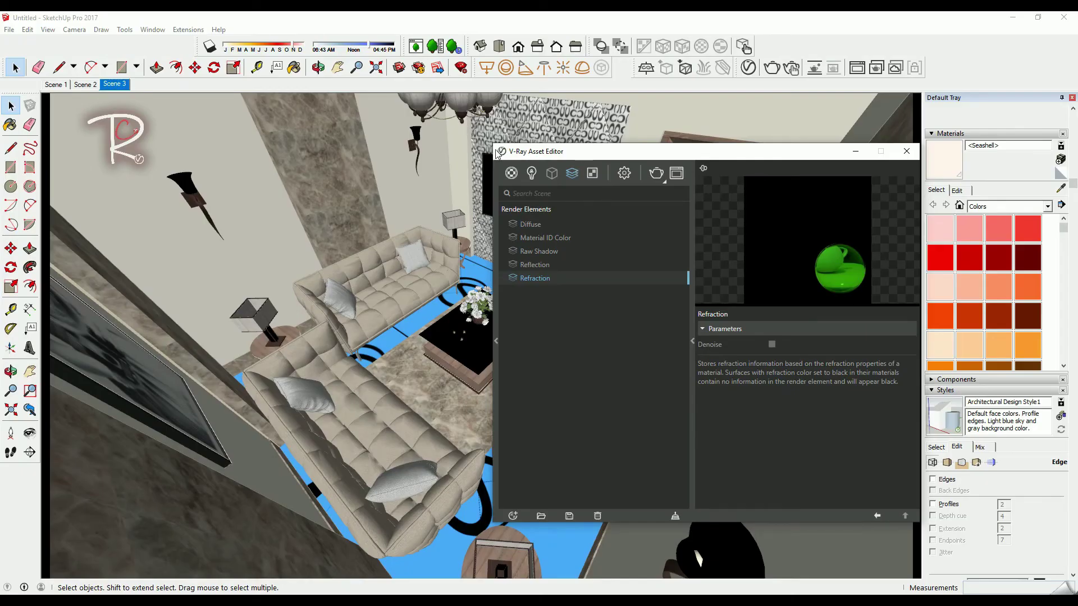
Step: Back in SketchUp, close the V-Ray Asset Editor and view Scene 2, Scene 1 and Scene 3 in turn
{"action": "left_click", "coordinate": [86, 84]}
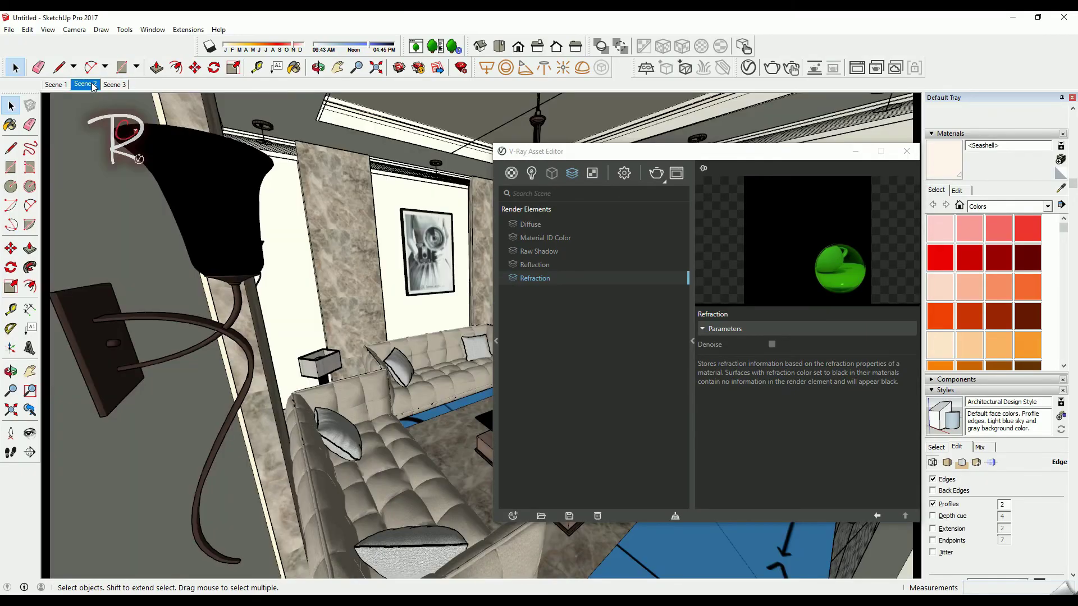
{"action": "left_click", "coordinate": [906, 151]}
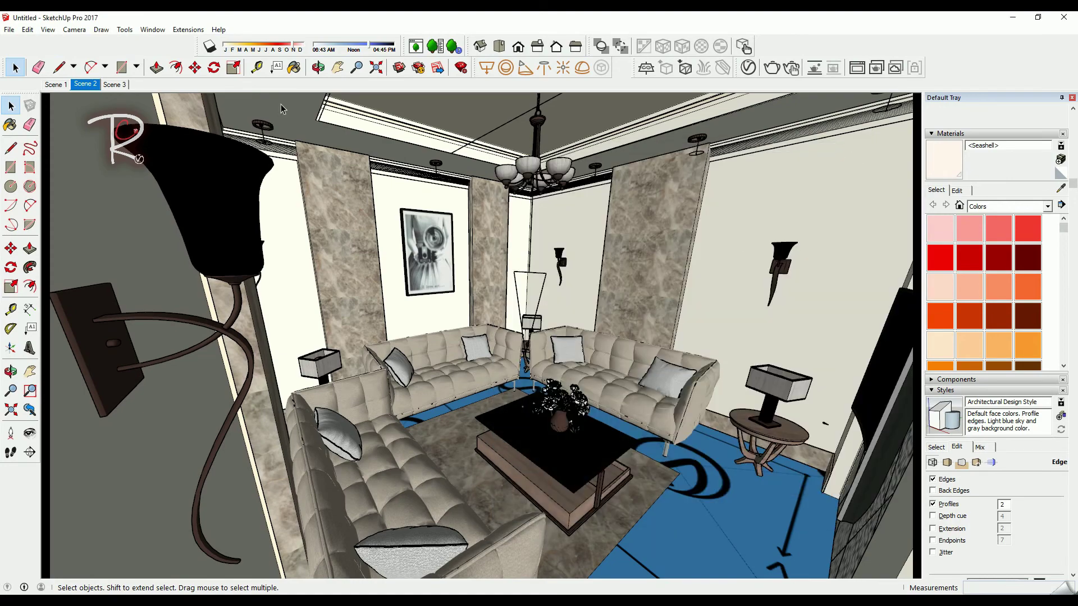
{"action": "left_click", "coordinate": [64, 87]}
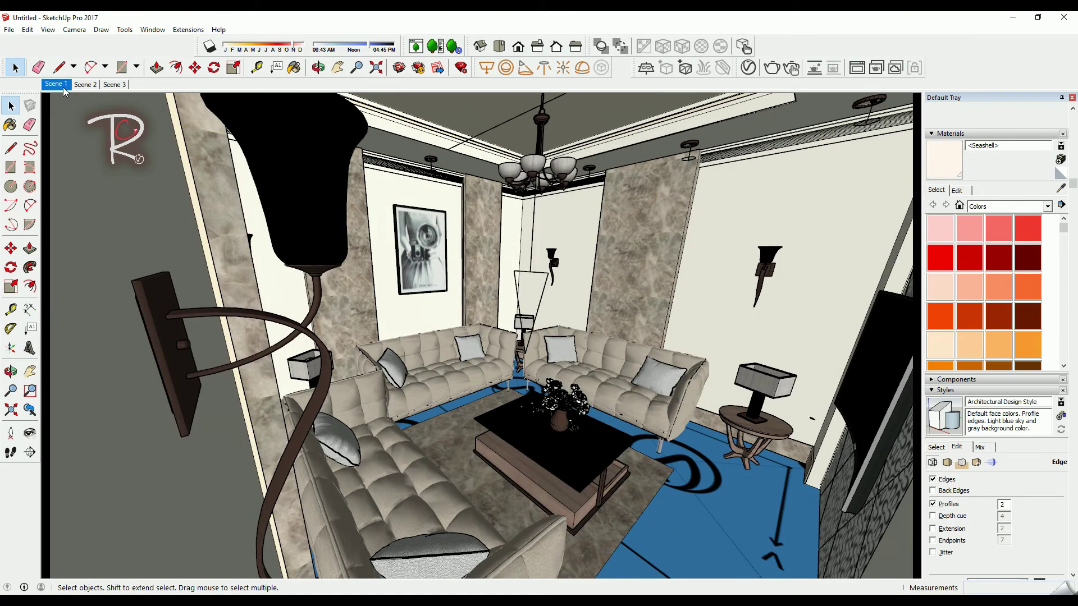
{"action": "left_click", "coordinate": [115, 84]}
Step: Find the Add Scene command among the animation options and start a batch render of all scenes
{"action": "left_click", "coordinate": [74, 29]}
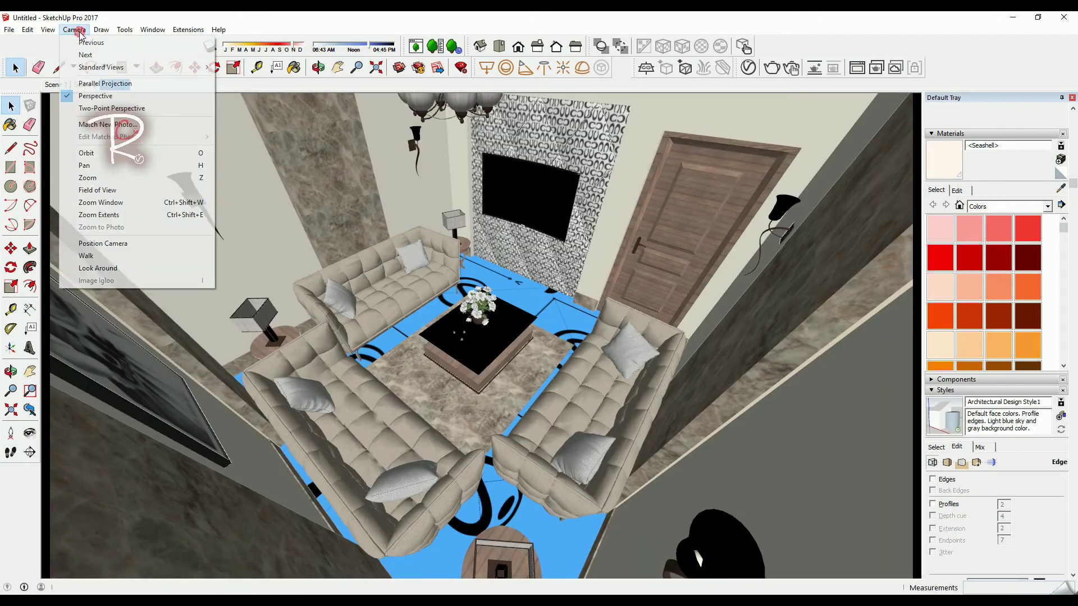
{"action": "mouse_move", "coordinate": [56, 32]}
{"action": "mouse_move", "coordinate": [90, 206]}
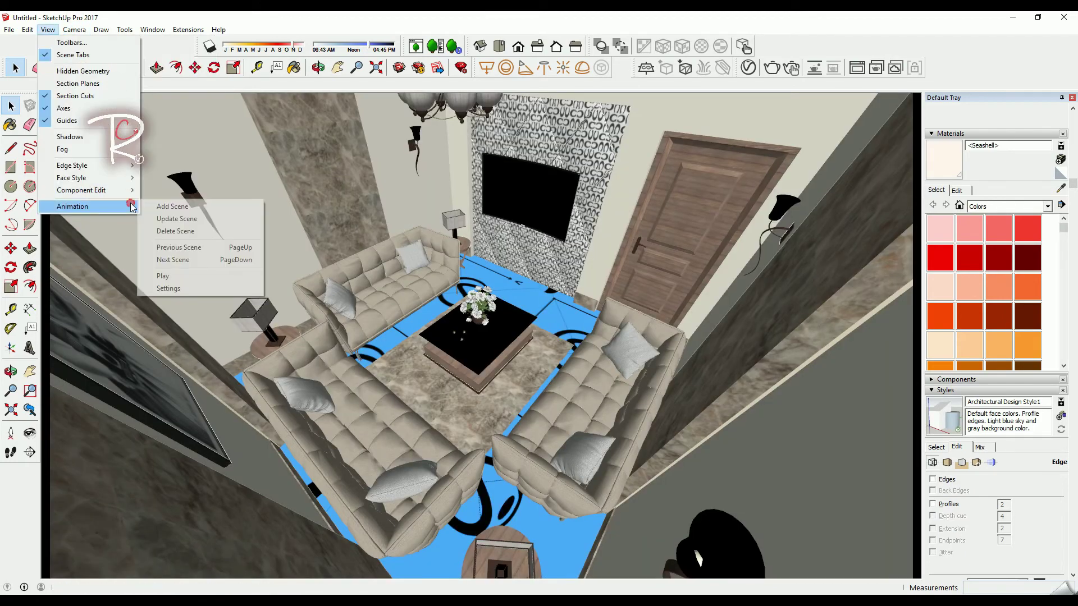
{"action": "left_click", "coordinate": [164, 212]}
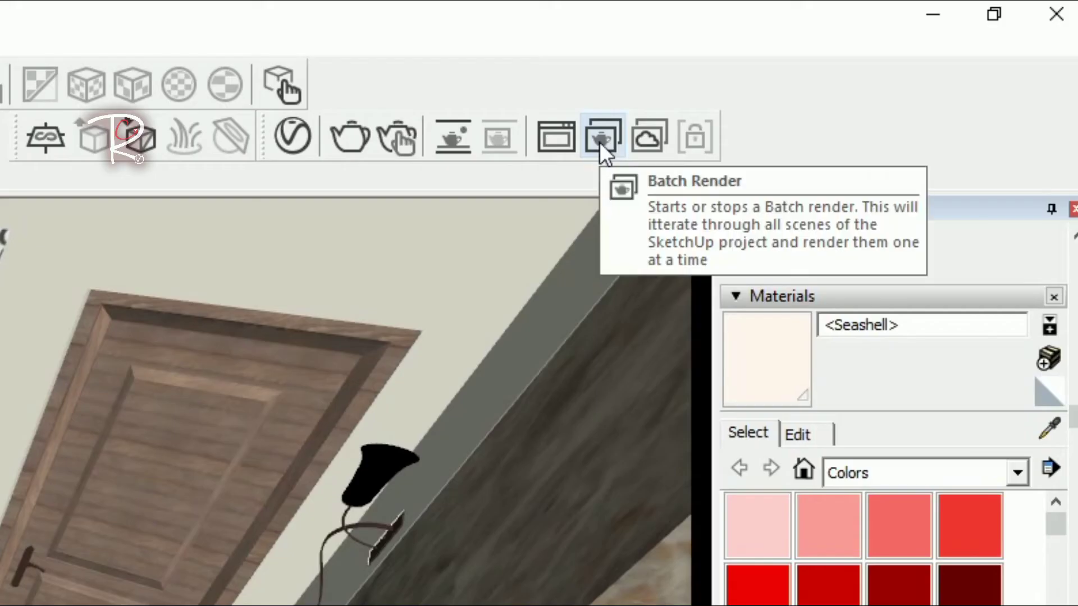
{"action": "left_click", "coordinate": [600, 142]}
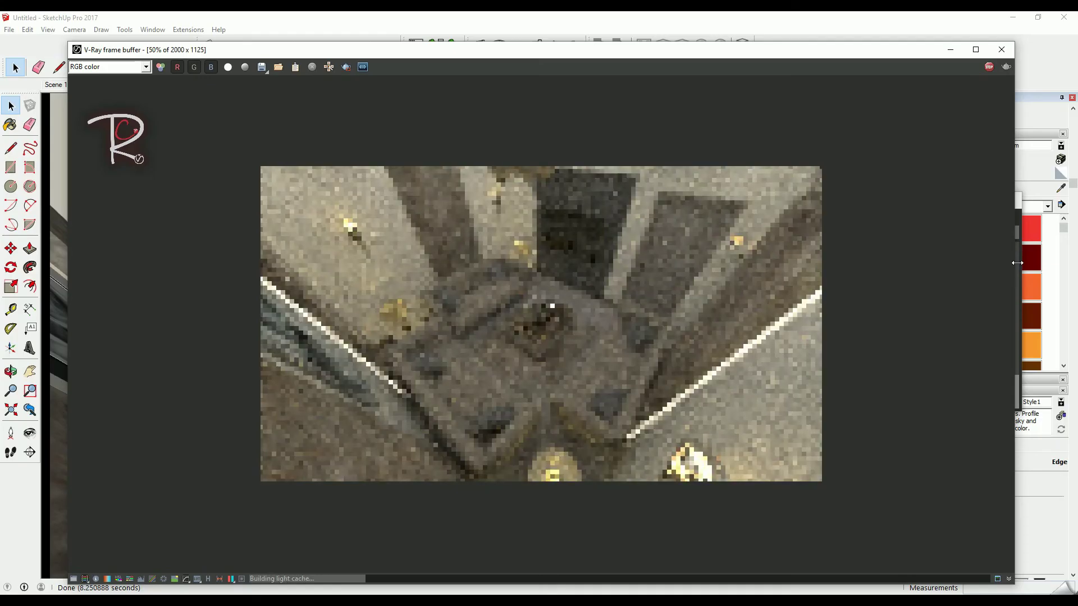